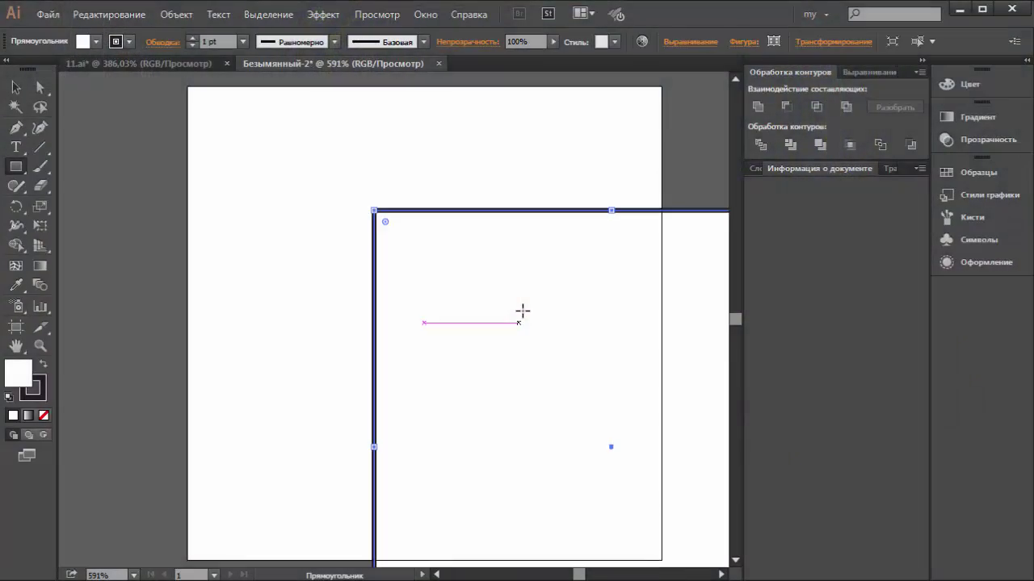
Centre the white rectangle on the artboard, remove its stroke and fit the artboard in view
{"action": "left_click", "coordinate": [848, 72]}
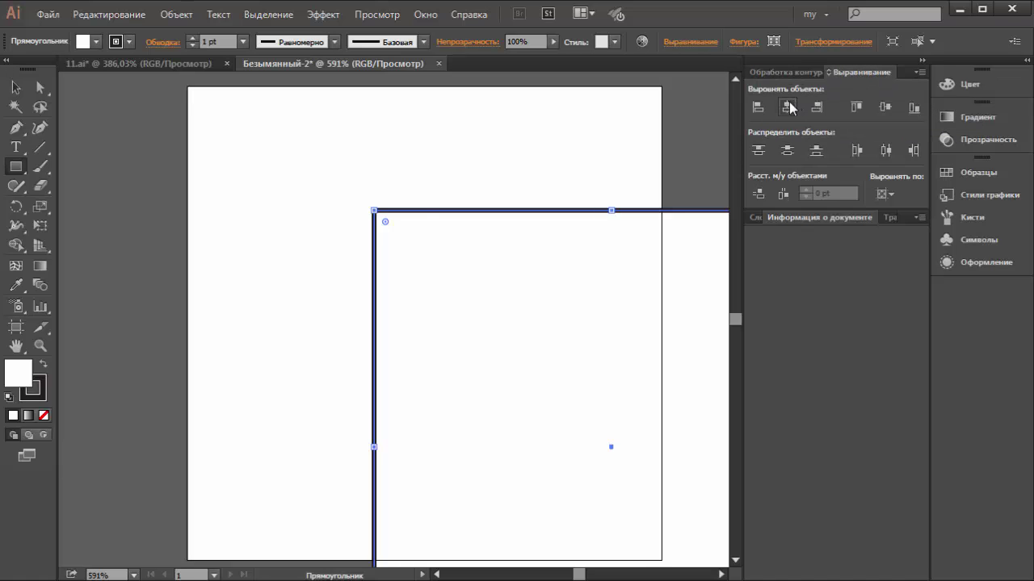
{"action": "left_click", "coordinate": [787, 107]}
{"action": "left_click", "coordinate": [885, 107]}
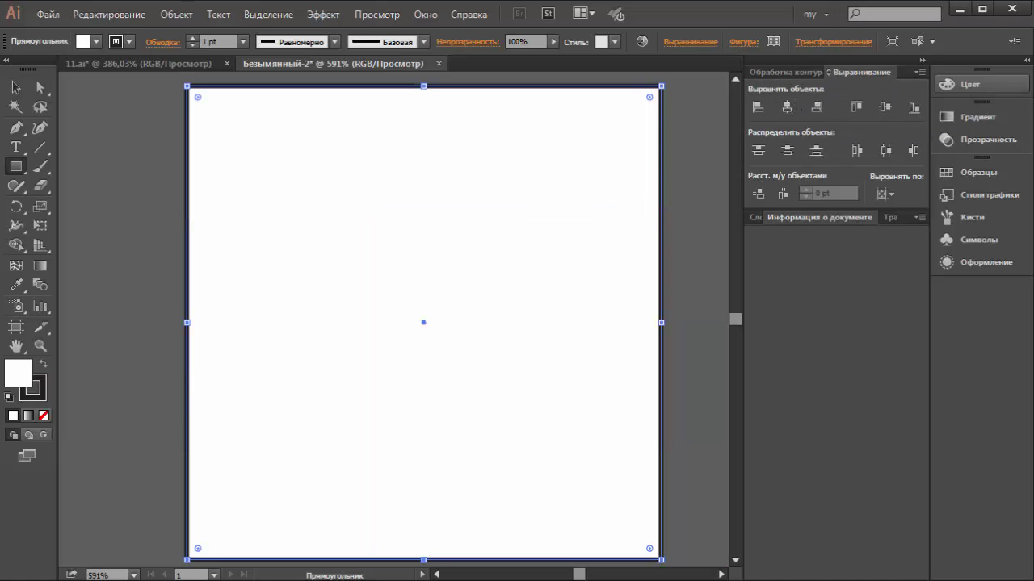
{"action": "left_click", "coordinate": [1020, 64]}
{"action": "left_click", "coordinate": [803, 175]}
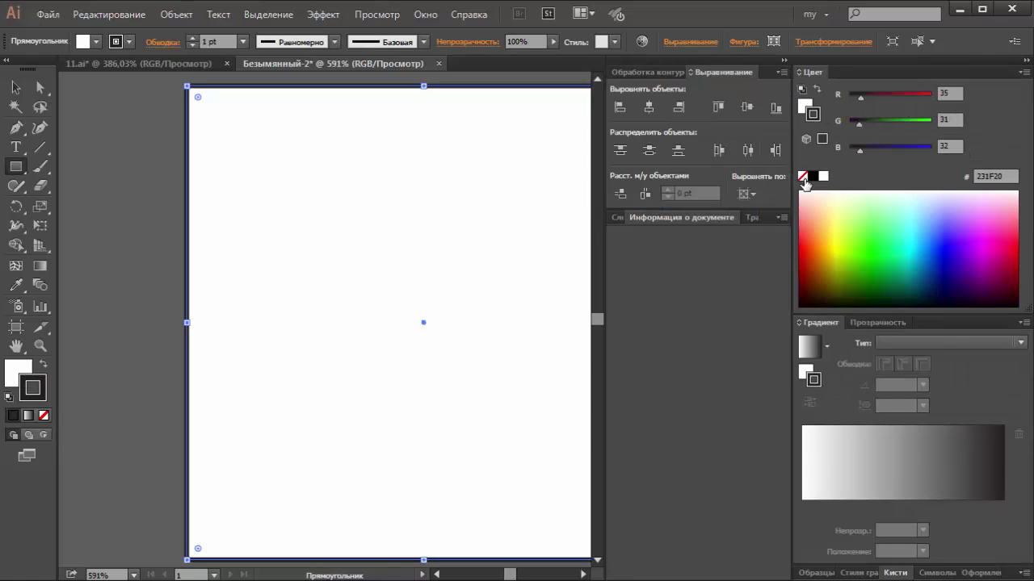
{"action": "key", "text": "ctrl+0"}
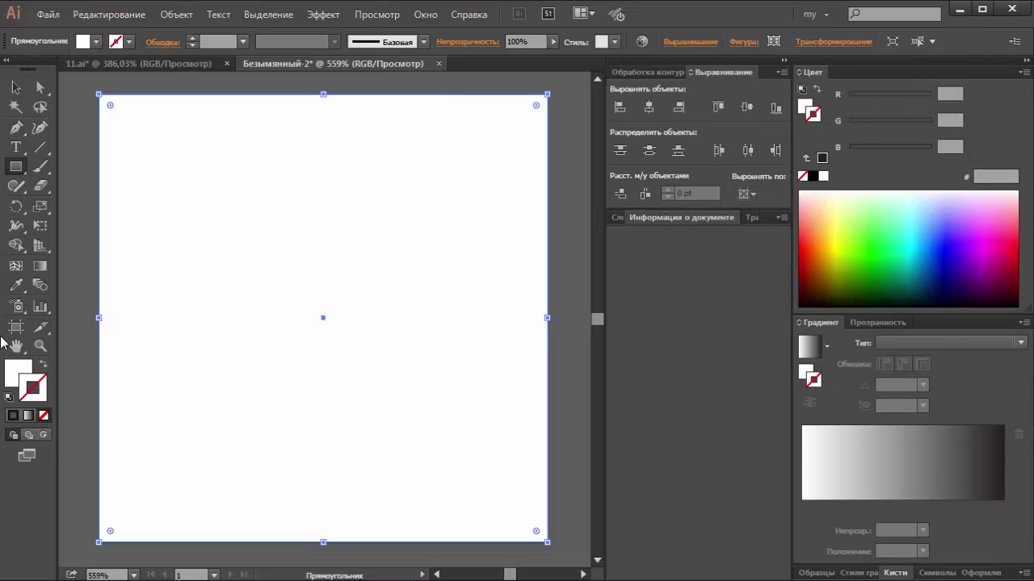
Fill the rectangle dark navy 000F22 and add mesh points near top-left and bottom-right
{"action": "left_click", "coordinate": [15, 266]}
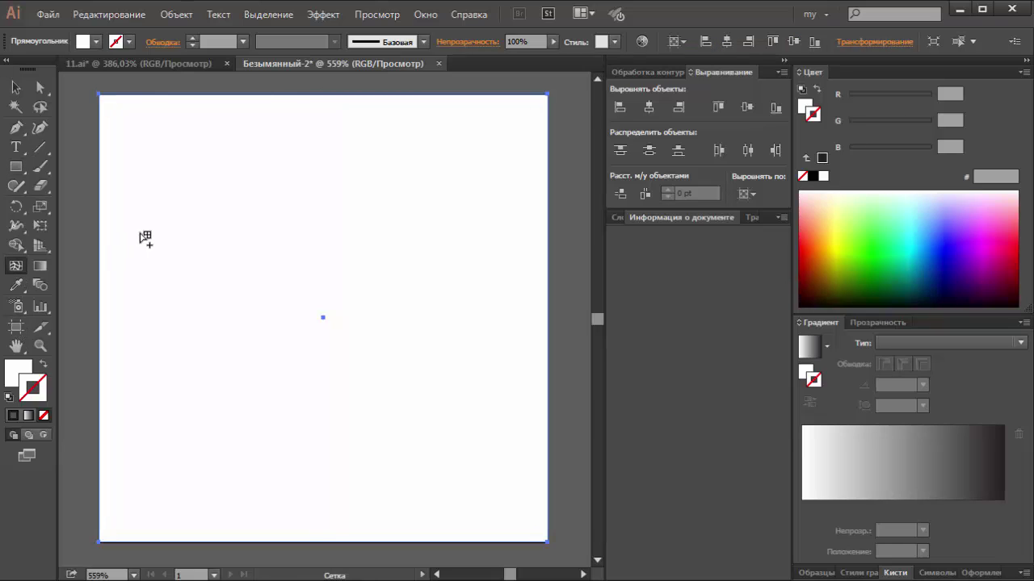
{"action": "key", "text": "x"}
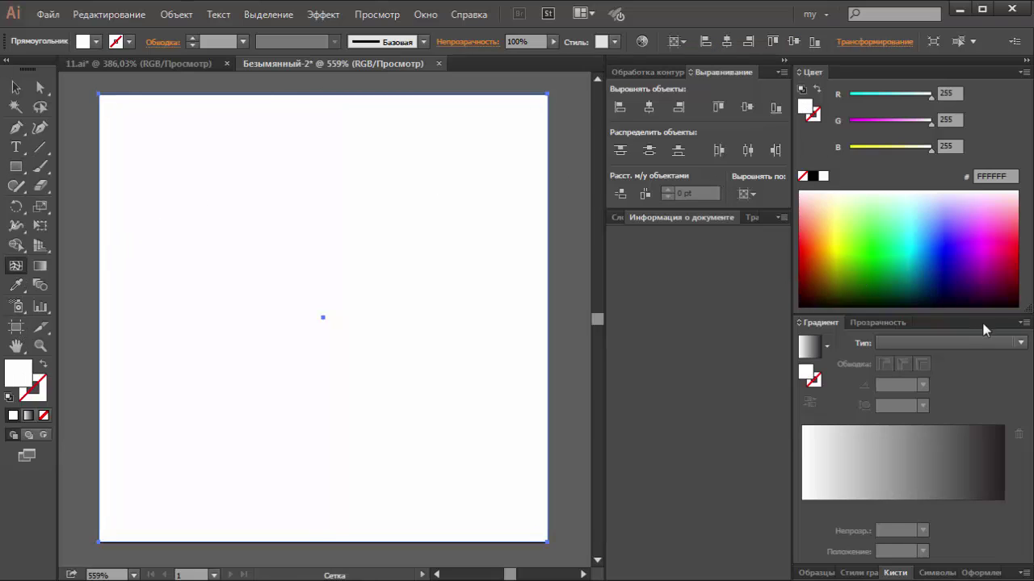
{"action": "left_click", "coordinate": [934, 296]}
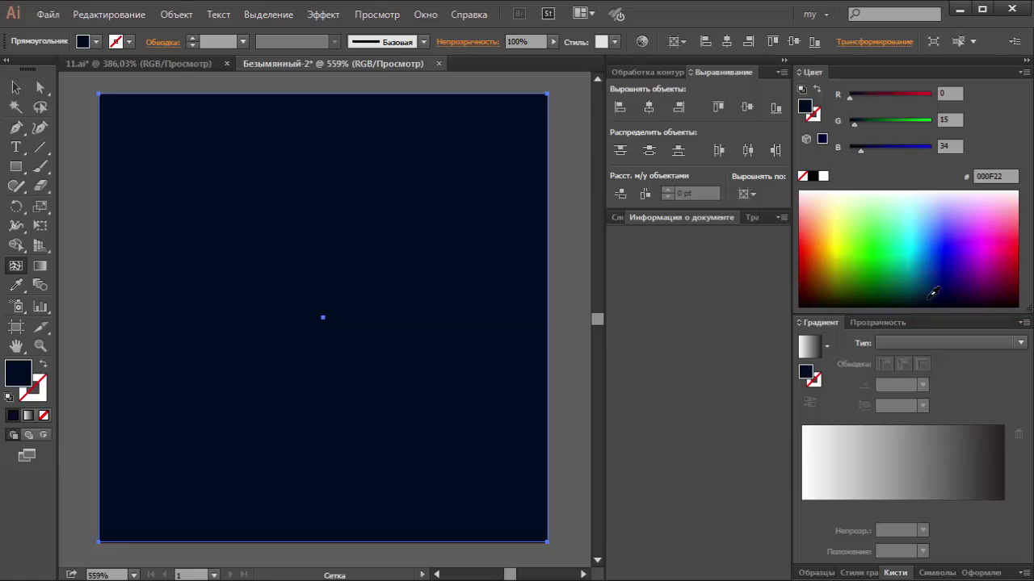
{"action": "left_click", "coordinate": [190, 199]}
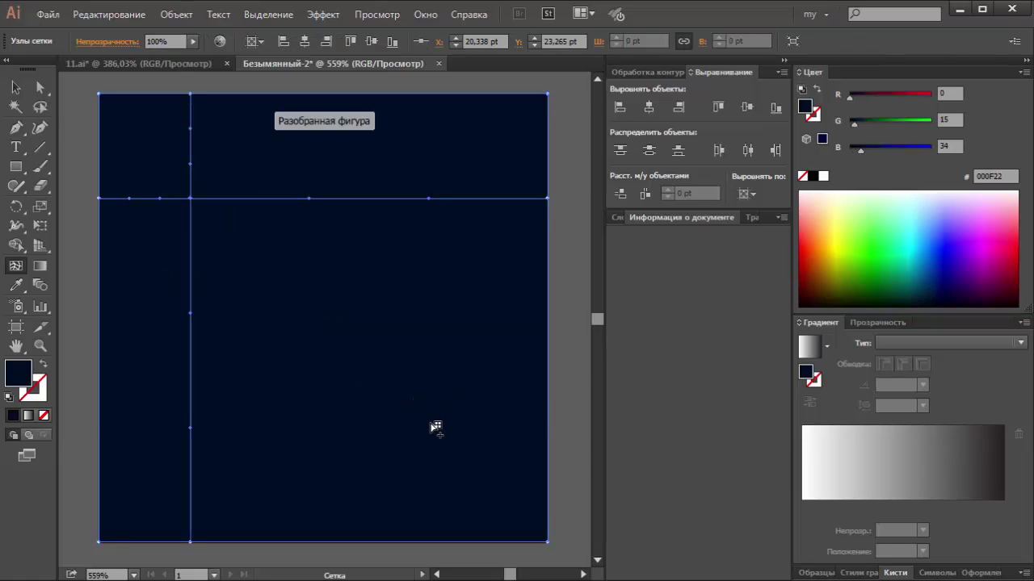
{"action": "left_click", "coordinate": [431, 423]}
Colour the mesh points purple at lower right, teal at upper right and blue at upper left
{"action": "key", "text": "a"}
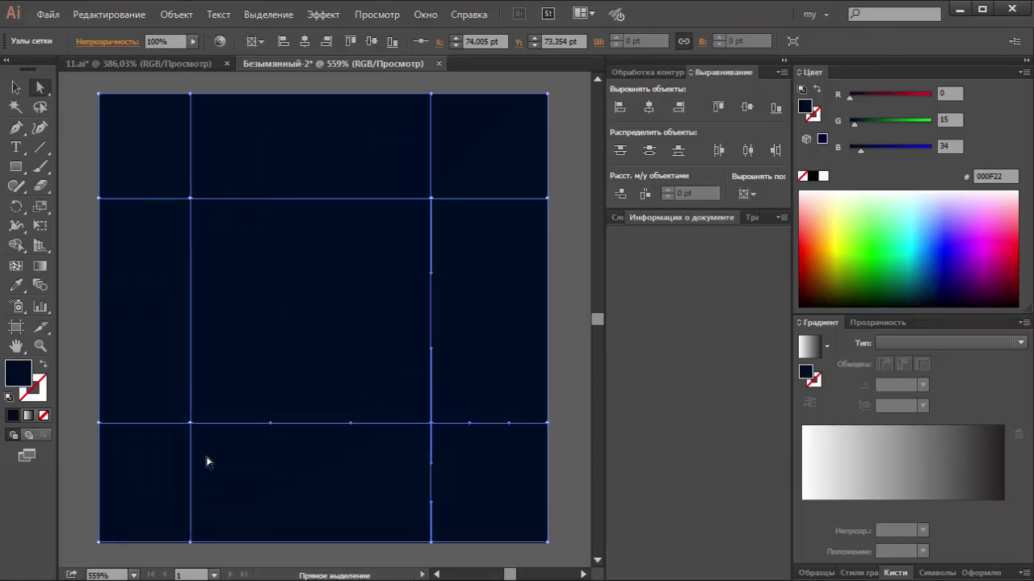
{"action": "left_click", "coordinate": [190, 423]}
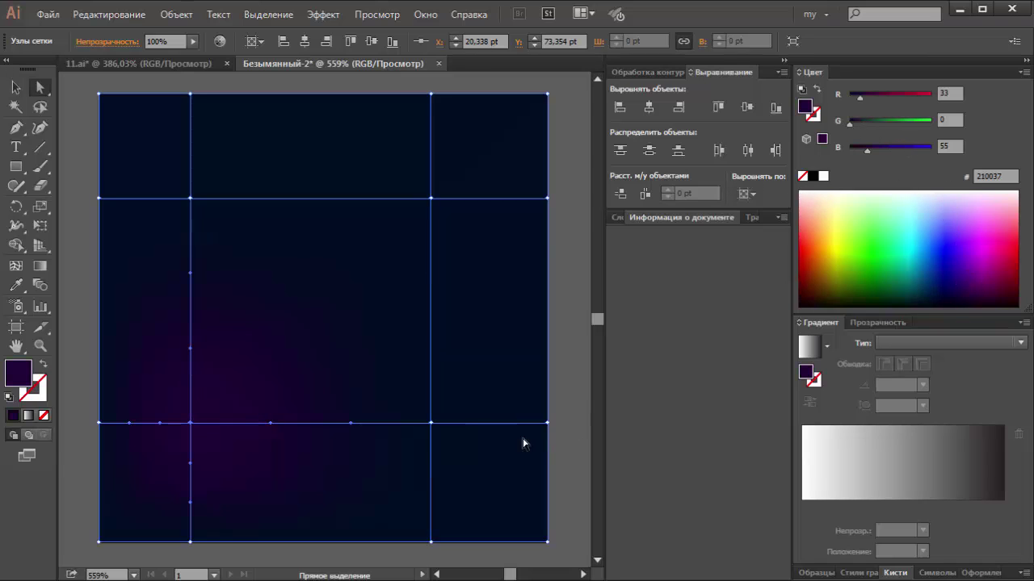
{"action": "left_click", "coordinate": [431, 423]}
{"action": "left_click", "coordinate": [990, 289]}
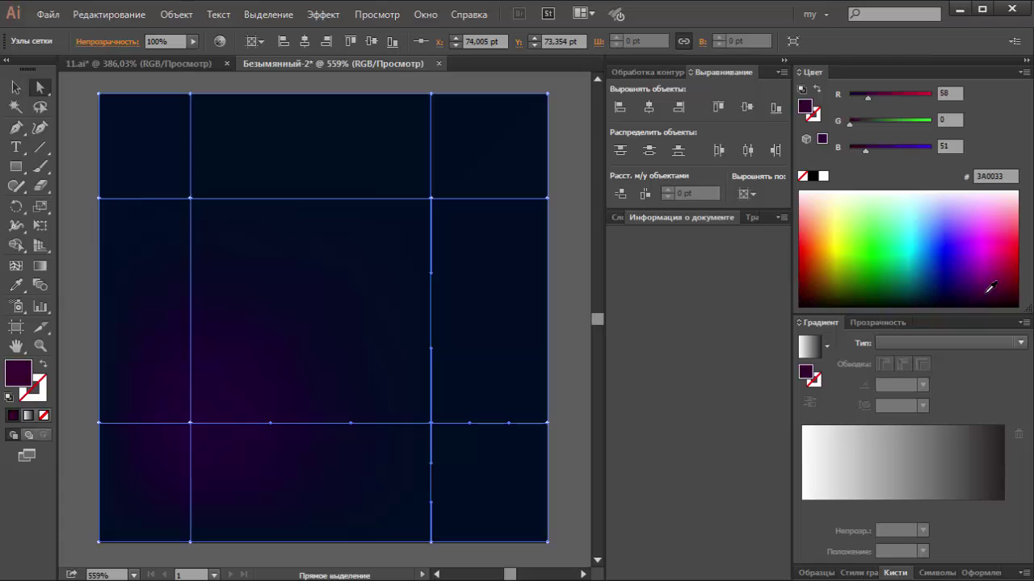
{"action": "left_click", "coordinate": [430, 199]}
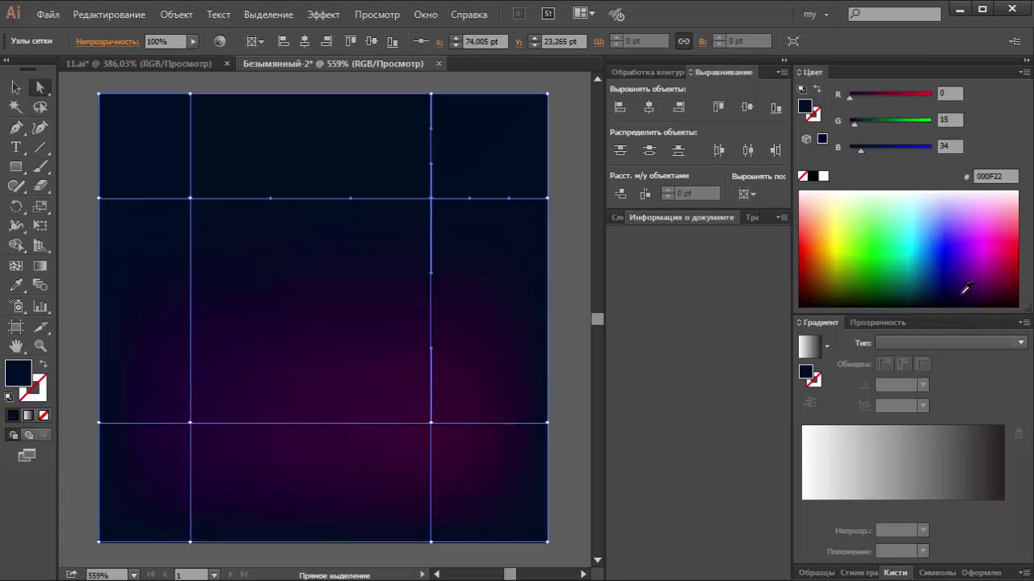
{"action": "left_click", "coordinate": [919, 286]}
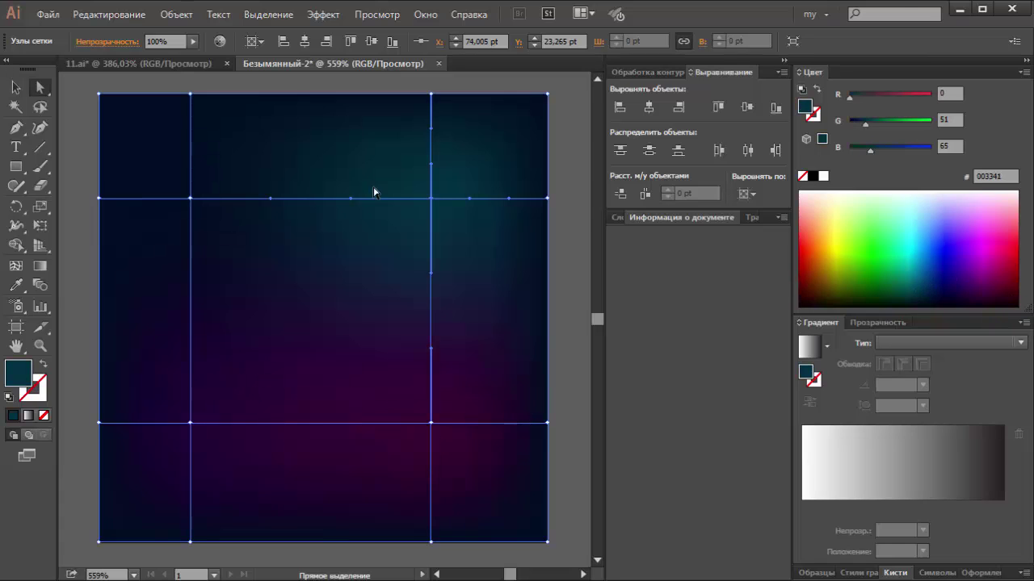
{"action": "left_click", "coordinate": [194, 204]}
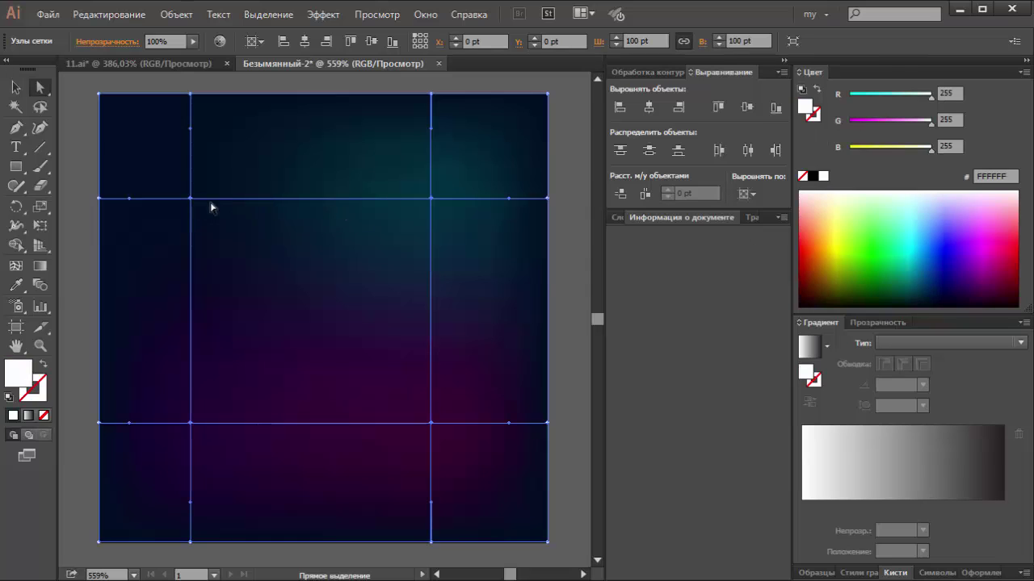
{"action": "left_click", "coordinate": [928, 287]}
Lock the <Сетка> mesh object inside Слой 1 in the Layers panel
{"action": "left_click", "coordinate": [15, 87]}
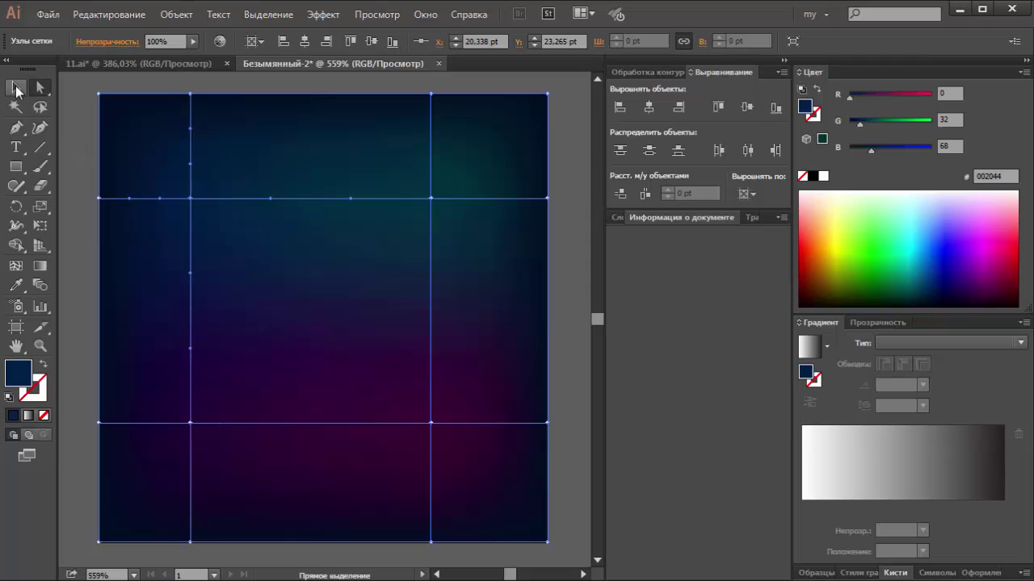
{"action": "left_click", "coordinate": [623, 215]}
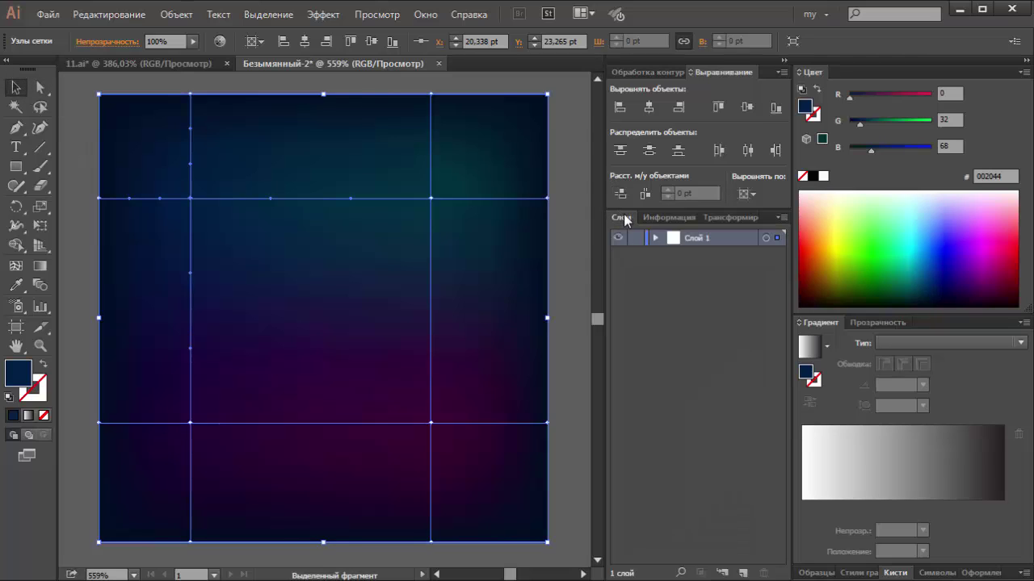
{"action": "left_click", "coordinate": [654, 237]}
{"action": "left_click", "coordinate": [635, 255]}
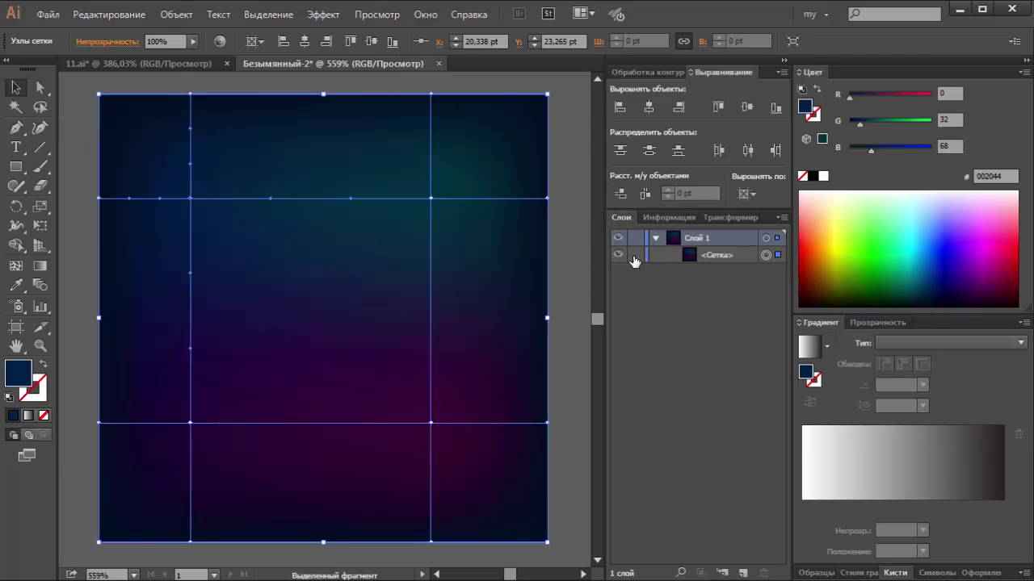
{"action": "left_click", "coordinate": [15, 167]}
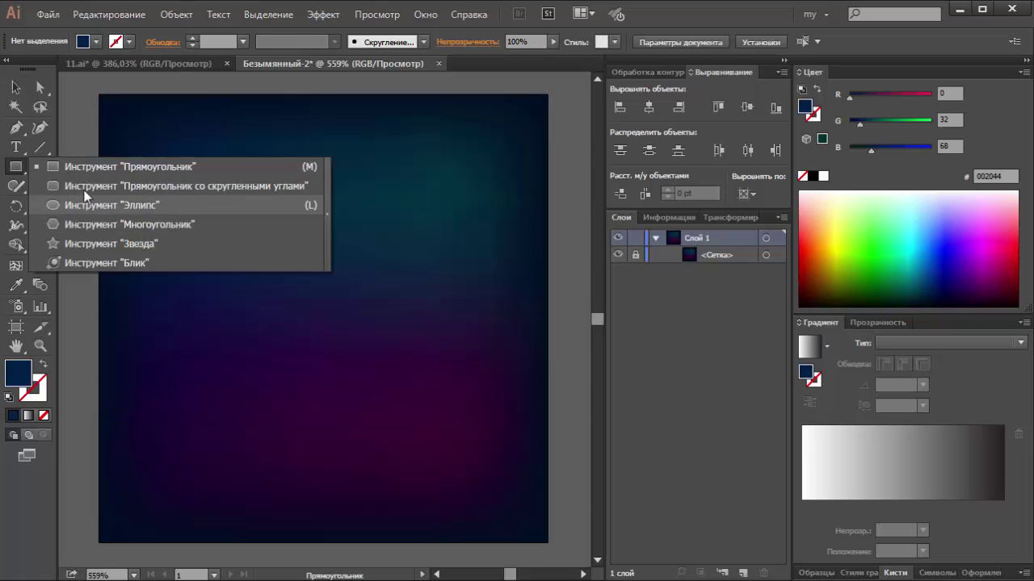
Draw a centred rounded rectangle with no fill and a white stroke
{"action": "left_click_drag", "start_coordinate": [15, 168], "coordinate": [121, 184]}
{"action": "left_click_drag", "start_coordinate": [184, 169], "coordinate": [476, 461]}
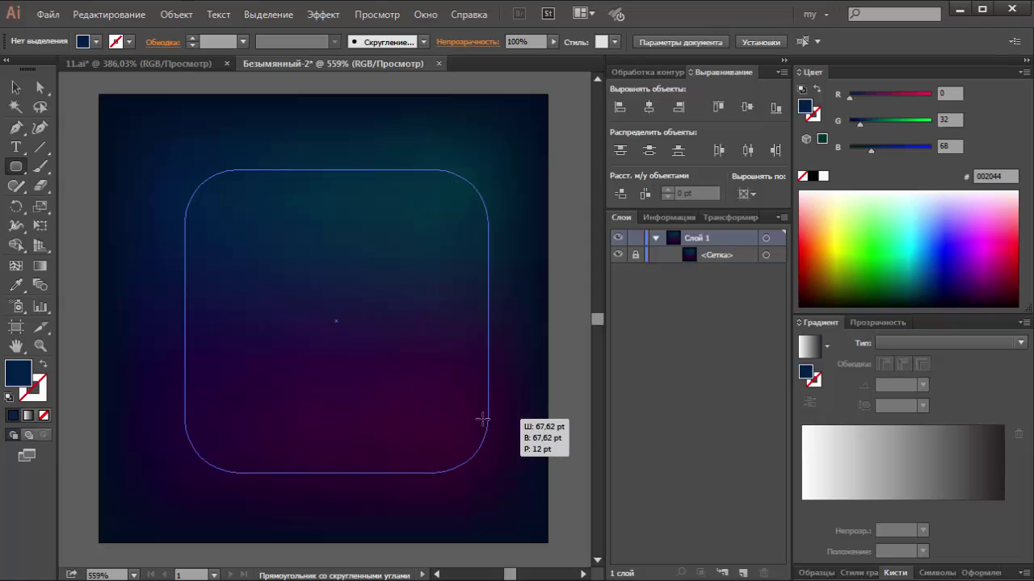
{"action": "left_click", "coordinate": [747, 107]}
{"action": "left_click", "coordinate": [802, 176]}
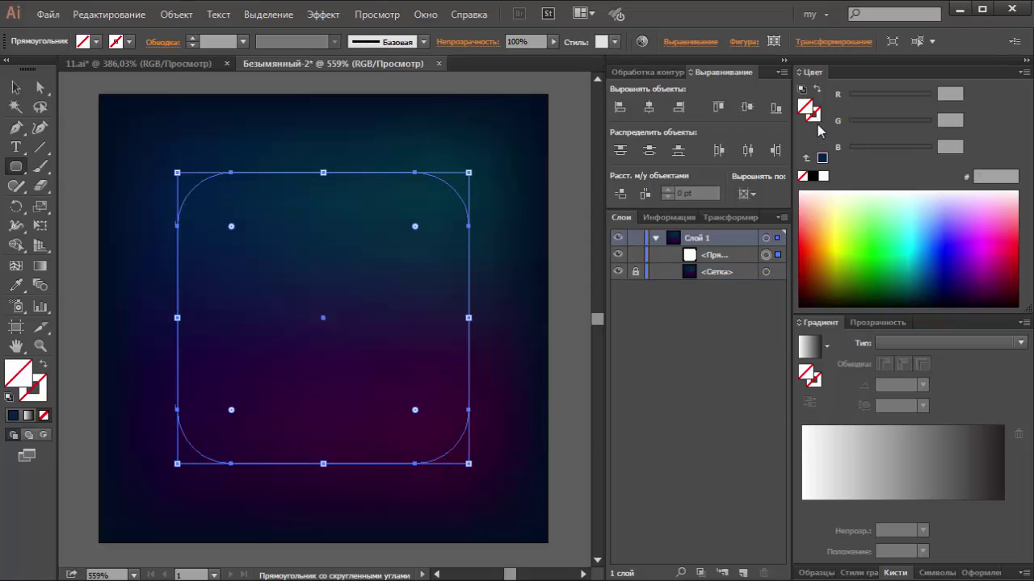
{"action": "left_click", "coordinate": [813, 115]}
{"action": "left_click", "coordinate": [823, 176]}
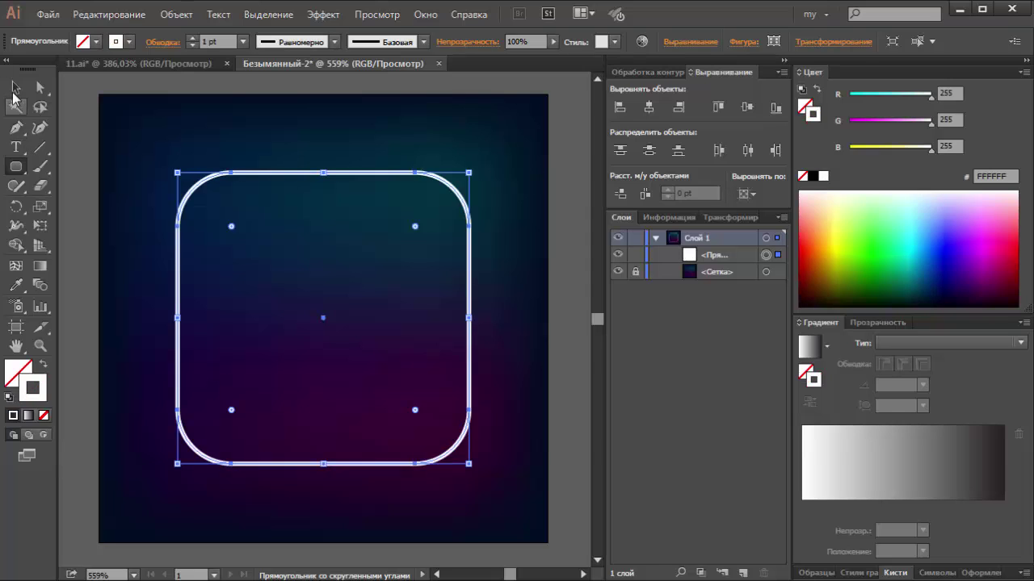
Give the rounded rectangle's stroke a silver linear gradient and refine its stops
{"action": "left_click", "coordinate": [15, 89]}
{"action": "left_click", "coordinate": [801, 346]}
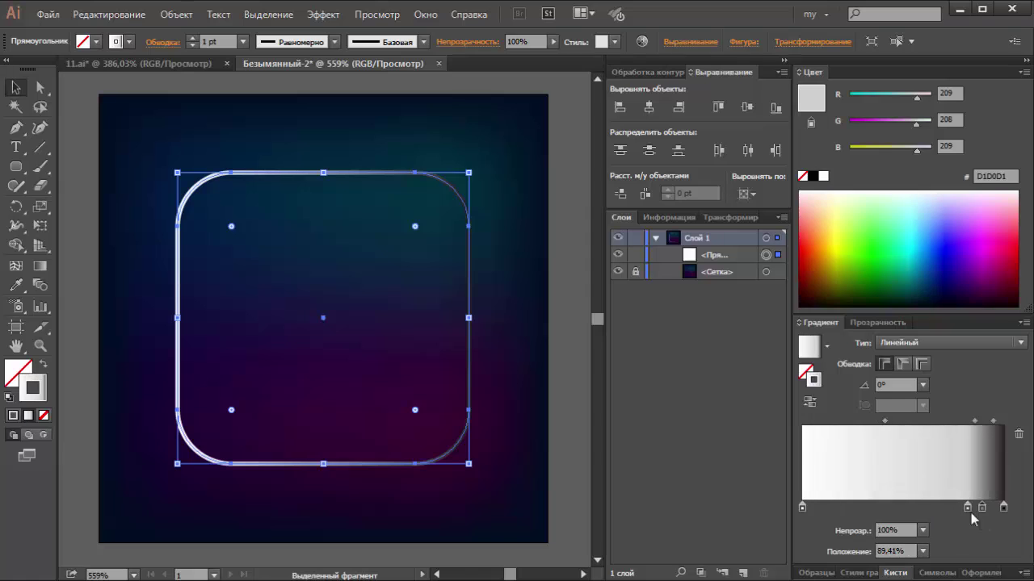
{"action": "left_click_drag", "start_coordinate": [802, 508], "coordinate": [810, 509]}
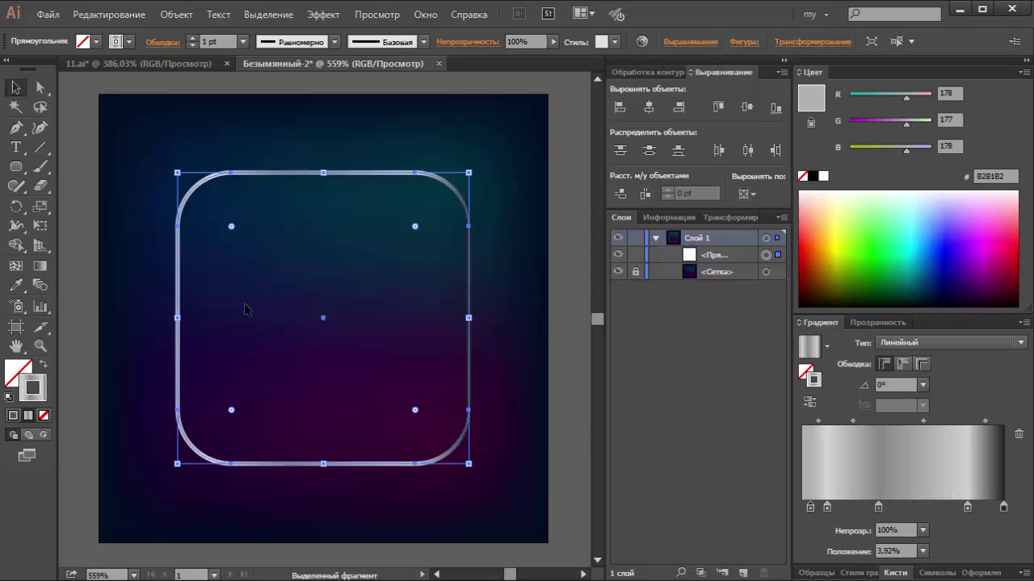
{"action": "left_click", "coordinate": [41, 268]}
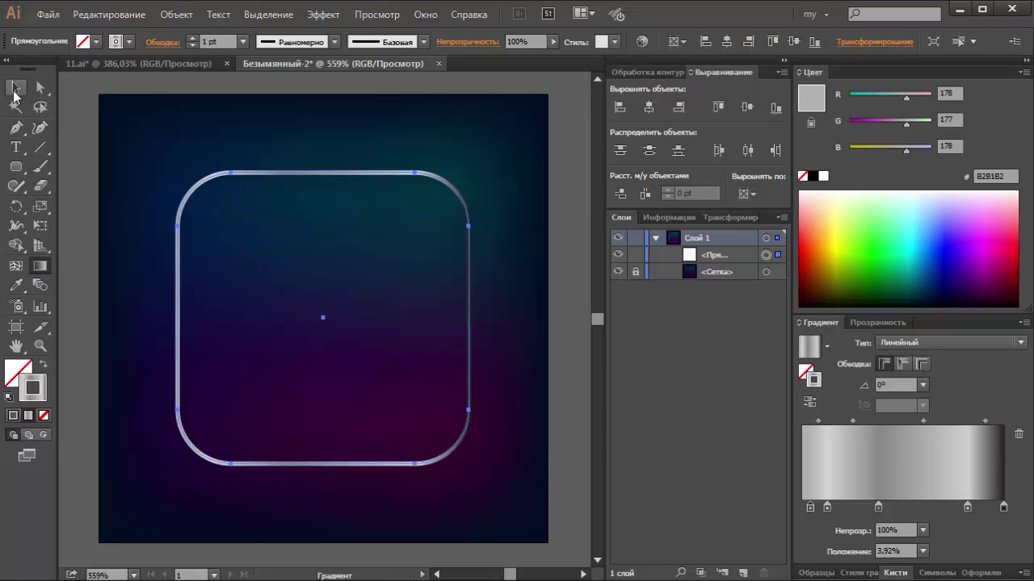
Reselect the rounded rectangle and thin its stroke to 0.5 pt
{"action": "left_click", "coordinate": [16, 88]}
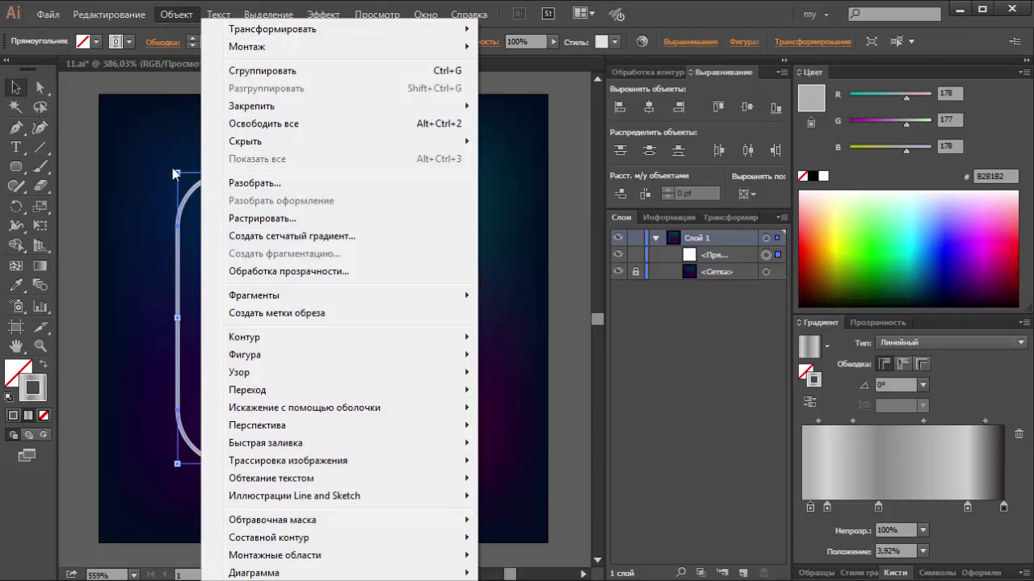
{"action": "left_click", "coordinate": [162, 149]}
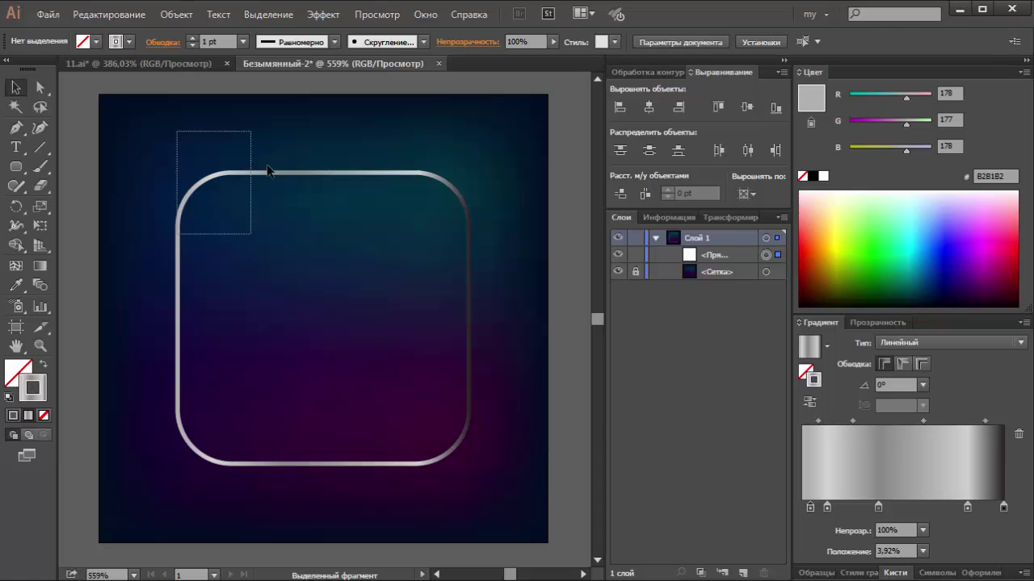
{"action": "left_click_drag", "start_coordinate": [239, 216], "coordinate": [250, 199]}
{"action": "left_click", "coordinate": [243, 41]}
{"action": "left_click", "coordinate": [255, 96]}
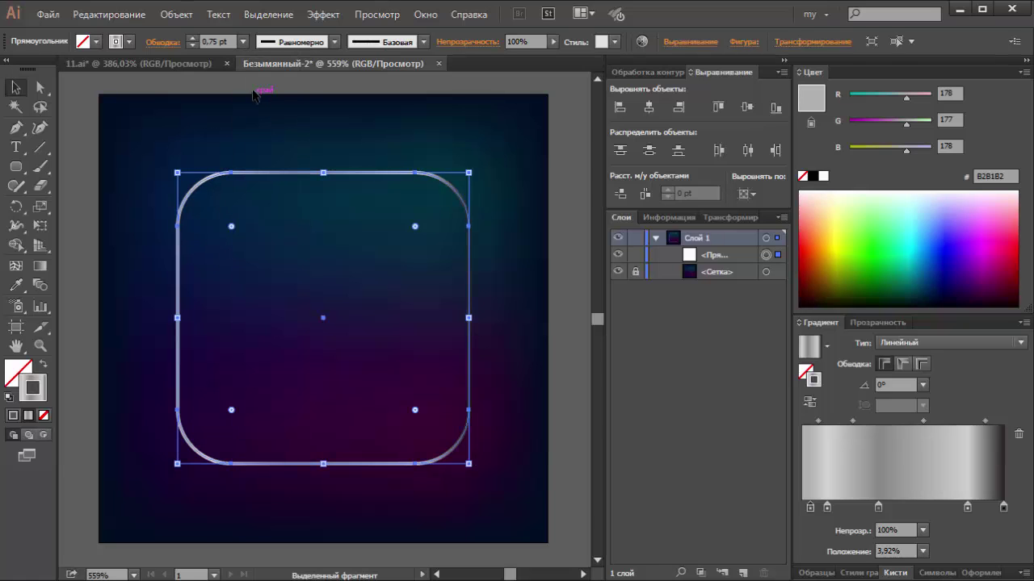
{"action": "left_click", "coordinate": [242, 42]}
{"action": "left_click", "coordinate": [252, 77]}
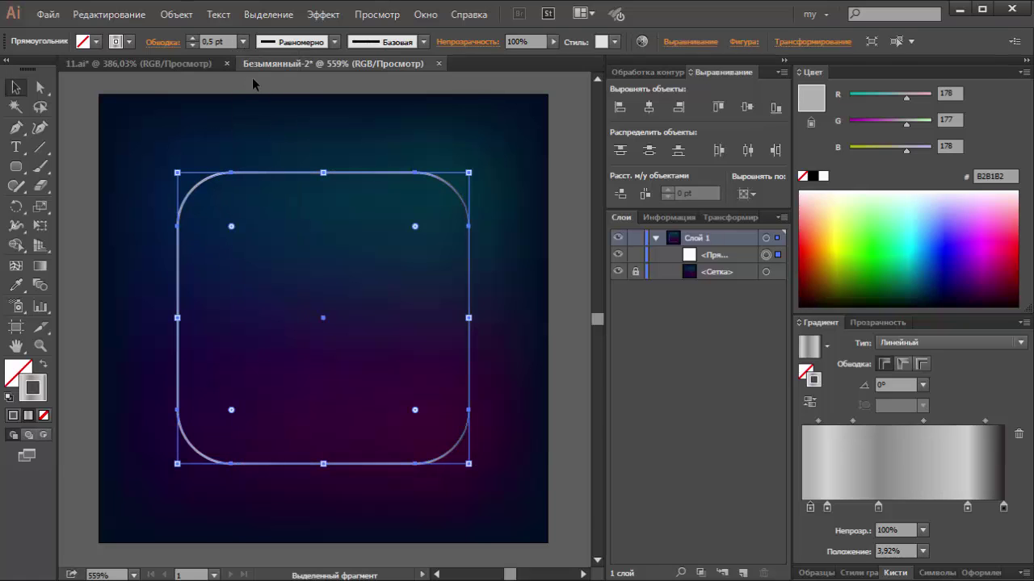
Expand the rounded outline into filled shapes with Object > Expand
{"action": "left_click", "coordinate": [176, 15]}
{"action": "left_click", "coordinate": [242, 182]}
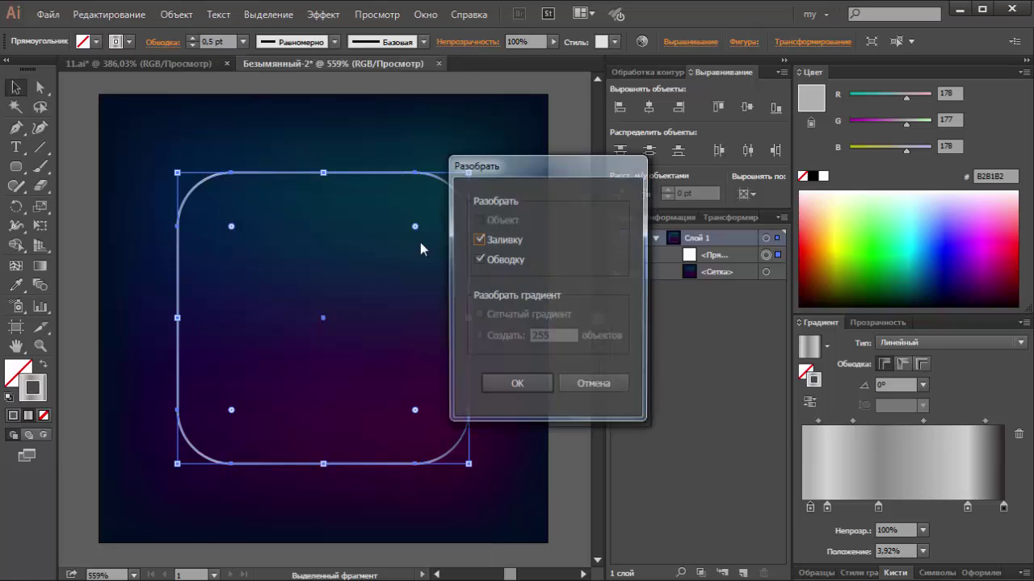
{"action": "left_click", "coordinate": [515, 387]}
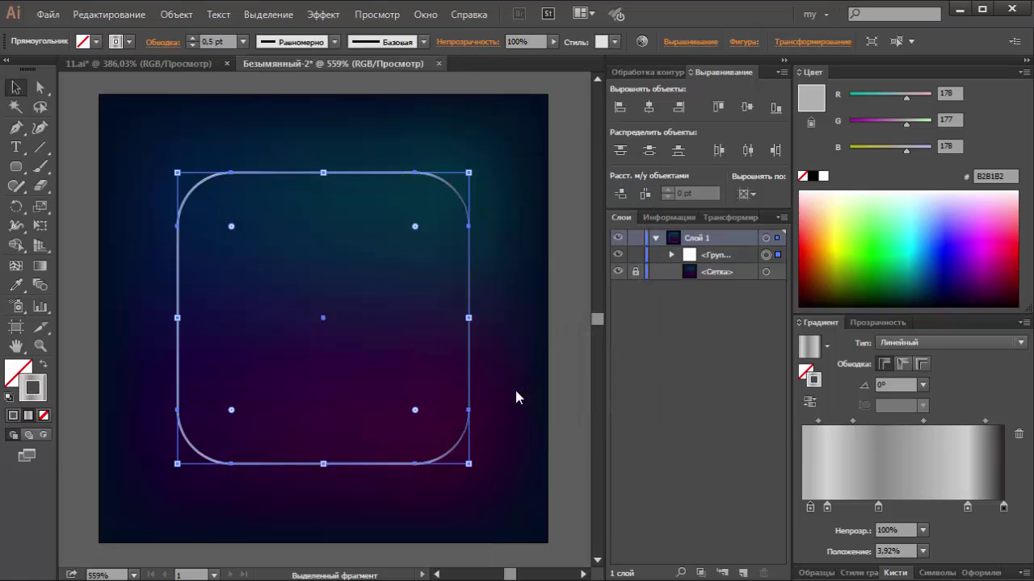
Apply a radial gradient fill to the expanded frame, leaving the blend mode unchanged
{"action": "left_click", "coordinate": [875, 322]}
{"action": "left_click", "coordinate": [844, 374]}
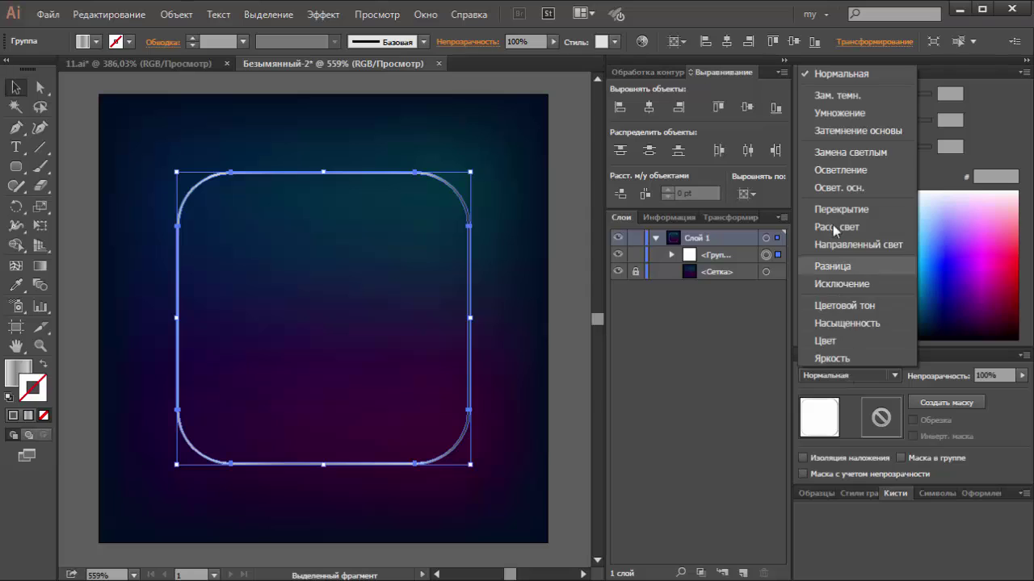
{"action": "key", "text": "Escape"}
{"action": "left_click", "coordinate": [817, 355]}
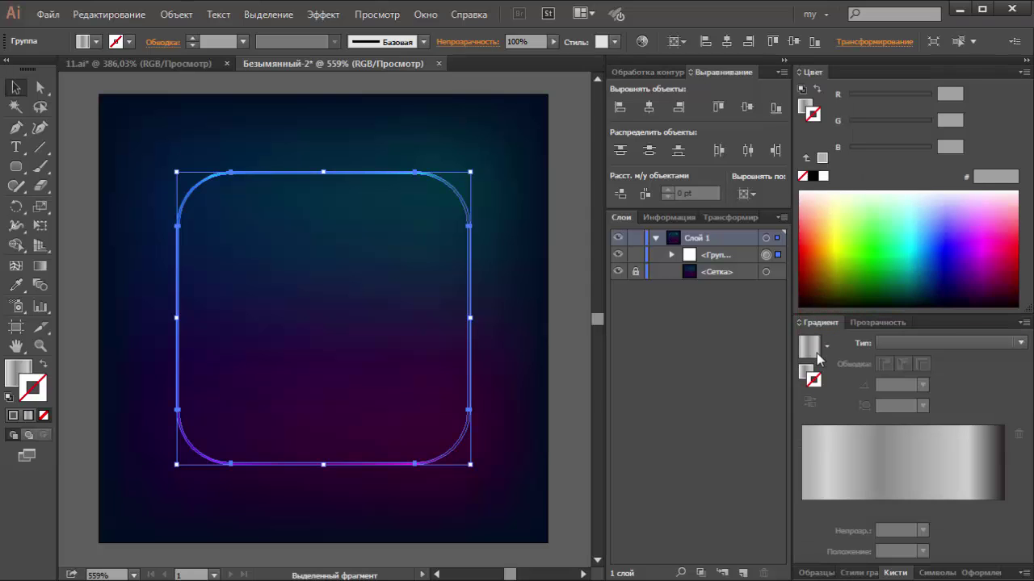
{"action": "left_click", "coordinate": [810, 347]}
{"action": "left_click", "coordinate": [896, 342]}
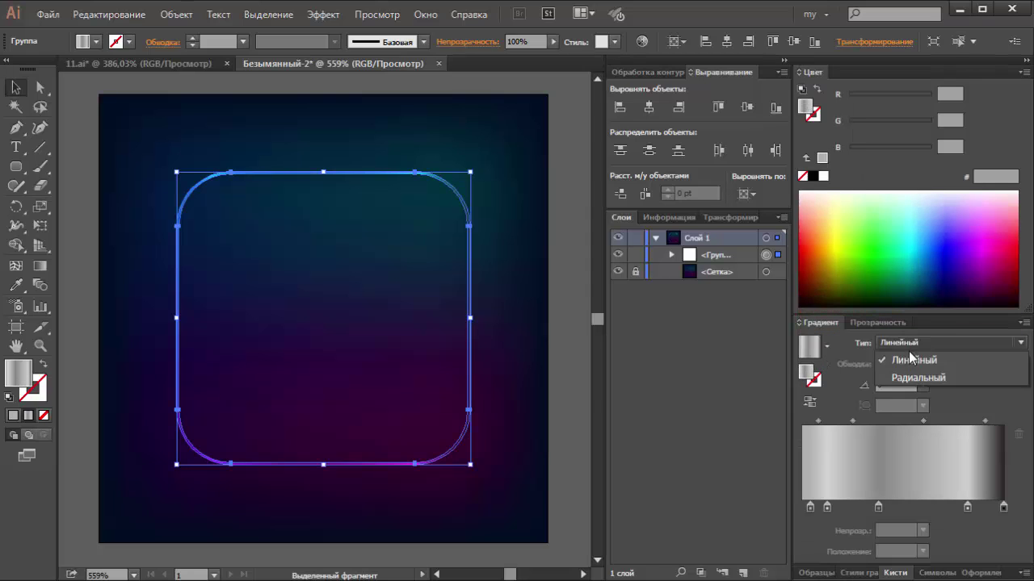
{"action": "left_click", "coordinate": [878, 376]}
Run the frame's gradient diagonally from top-left to bottom-right, about -44.7°
{"action": "left_click", "coordinate": [40, 266]}
{"action": "left_click_drag", "start_coordinate": [173, 133], "coordinate": [535, 494]}
{"action": "left_click", "coordinate": [15, 87]}
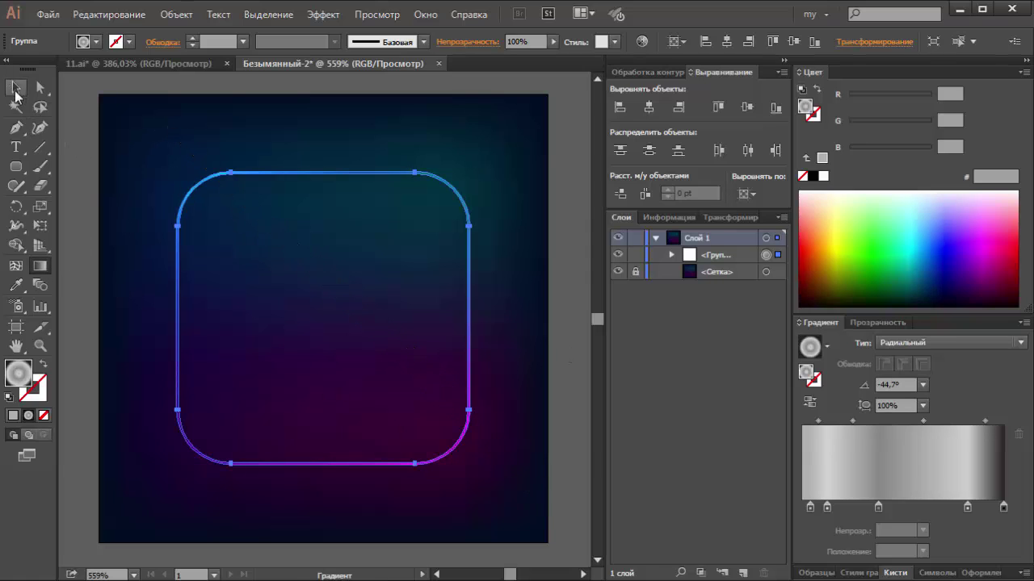
{"action": "left_click", "coordinate": [155, 132]}
{"action": "left_click", "coordinate": [279, 173]}
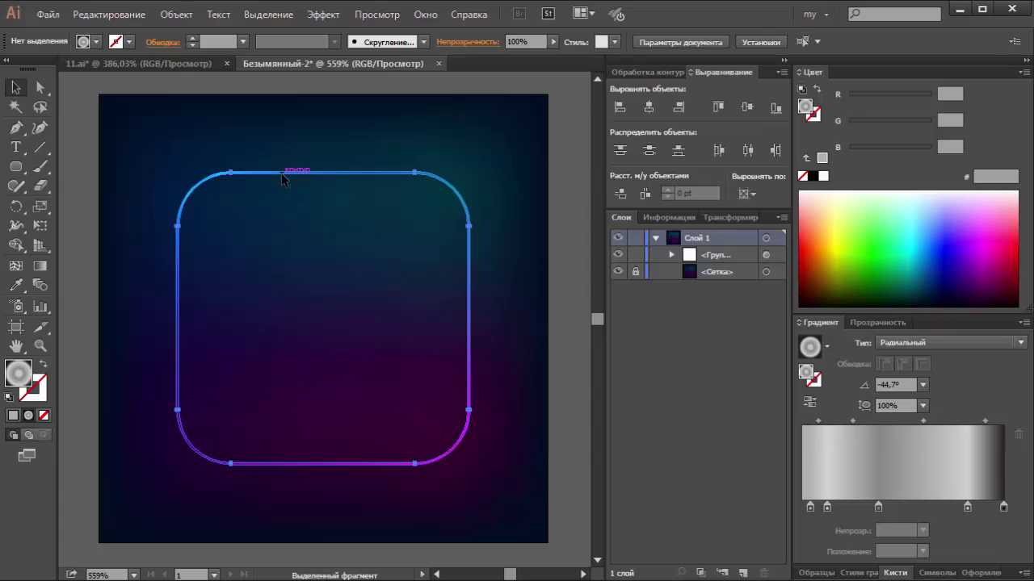
Paste a copy of the frame in front and reverse its gradient
{"action": "key", "text": "ctrl+c"}
{"action": "key", "text": "ctrl+f"}
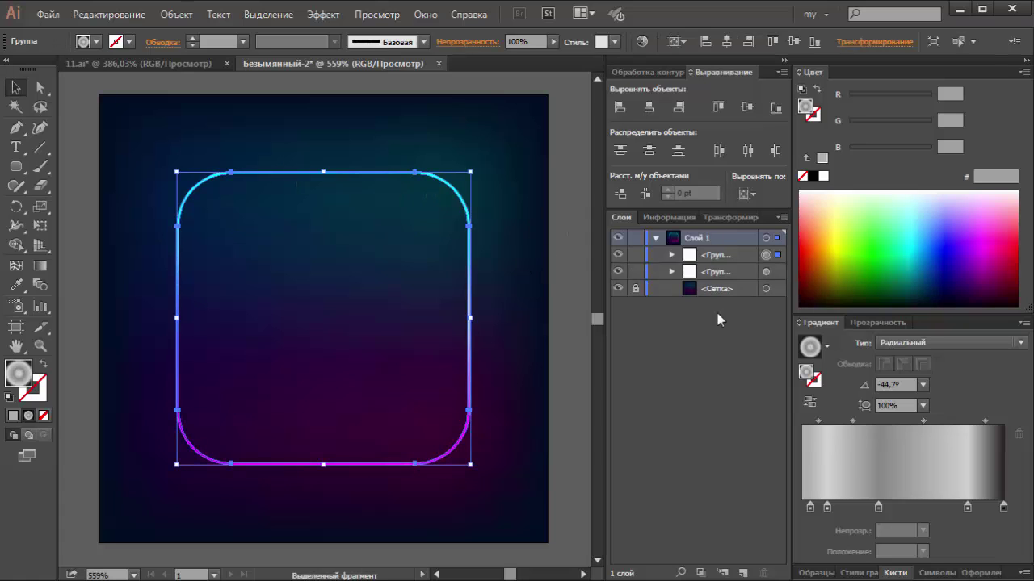
{"action": "left_click", "coordinate": [811, 401]}
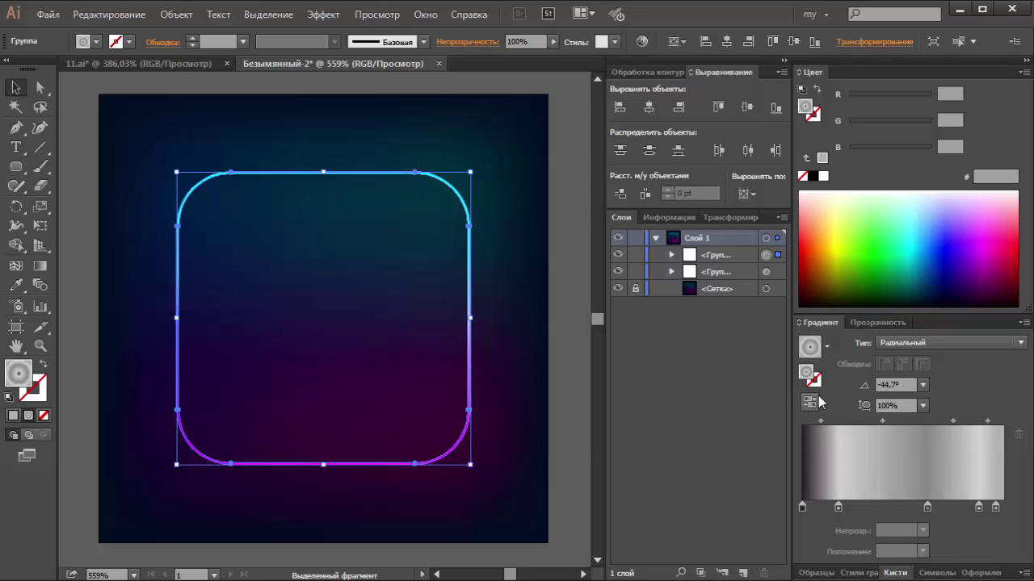
Group both frame copies and shrink the group slightly around its centre
{"action": "left_click", "coordinate": [525, 302]}
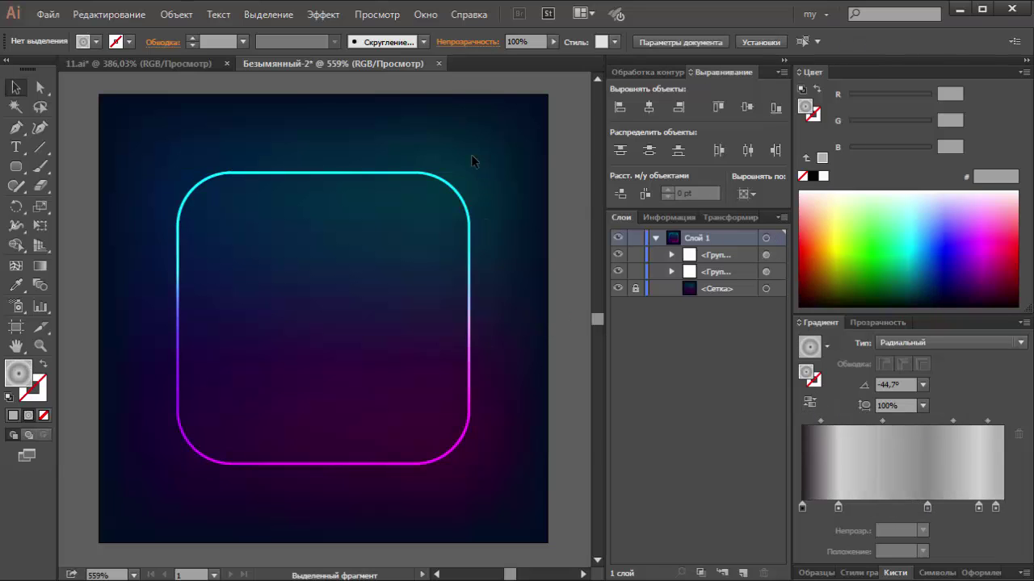
{"action": "left_click_drag", "start_coordinate": [425, 233], "coordinate": [425, 233]}
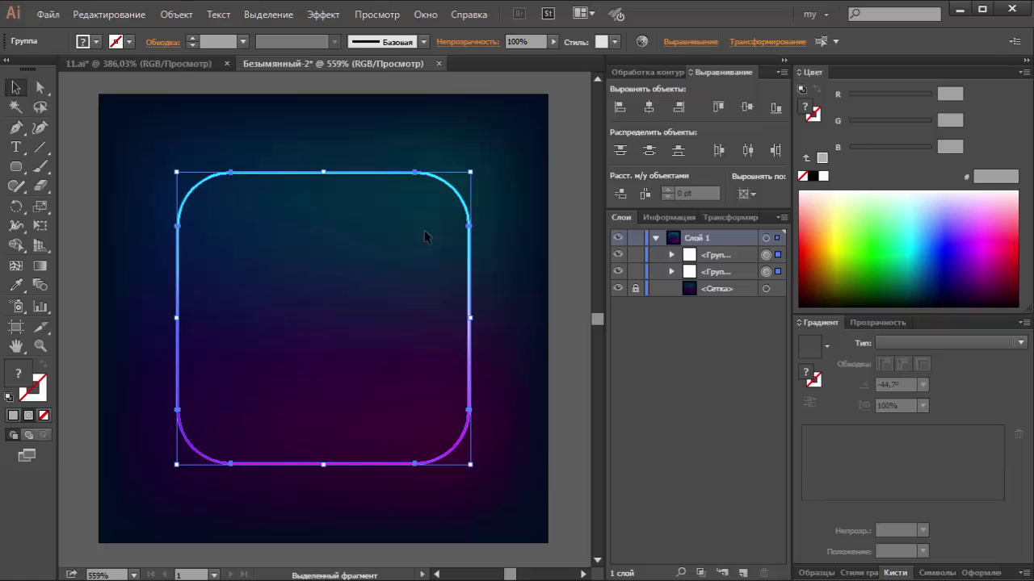
{"action": "key", "text": "ctrl+g"}
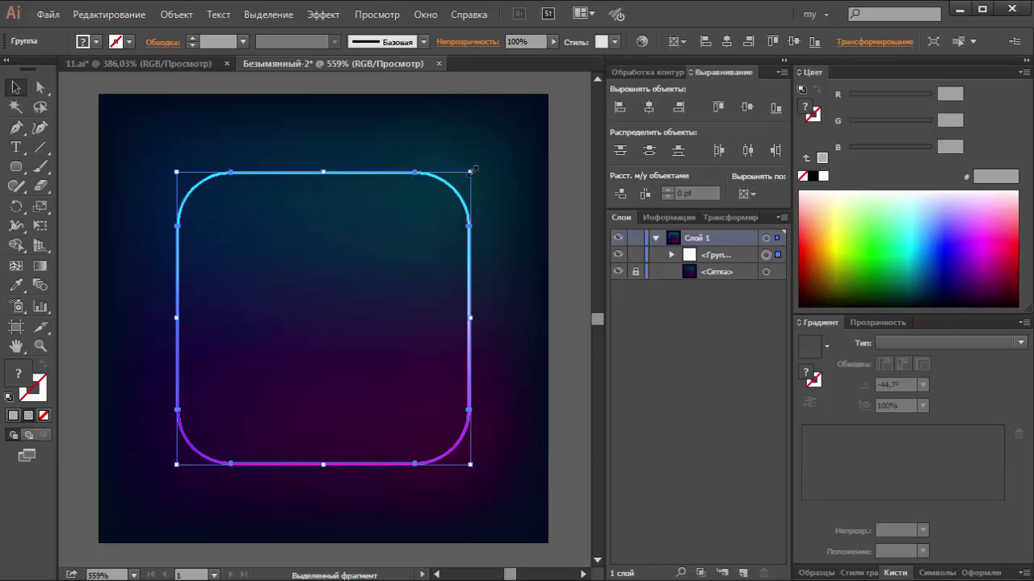
{"action": "left_click_drag", "start_coordinate": [471, 172], "coordinate": [451, 190]}
{"action": "left_click", "coordinate": [498, 187]}
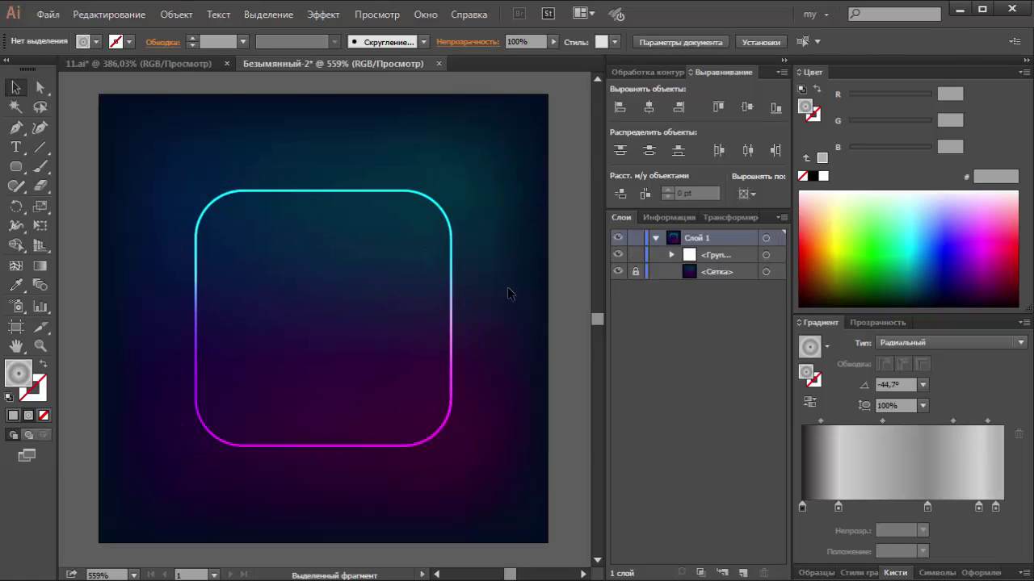
Paste a frame copy in front, rotate it about 11° and set its opacity to 59%
{"action": "left_click", "coordinate": [455, 296]}
{"action": "key", "text": "ctrl+c"}
{"action": "key", "text": "ctrl+f"}
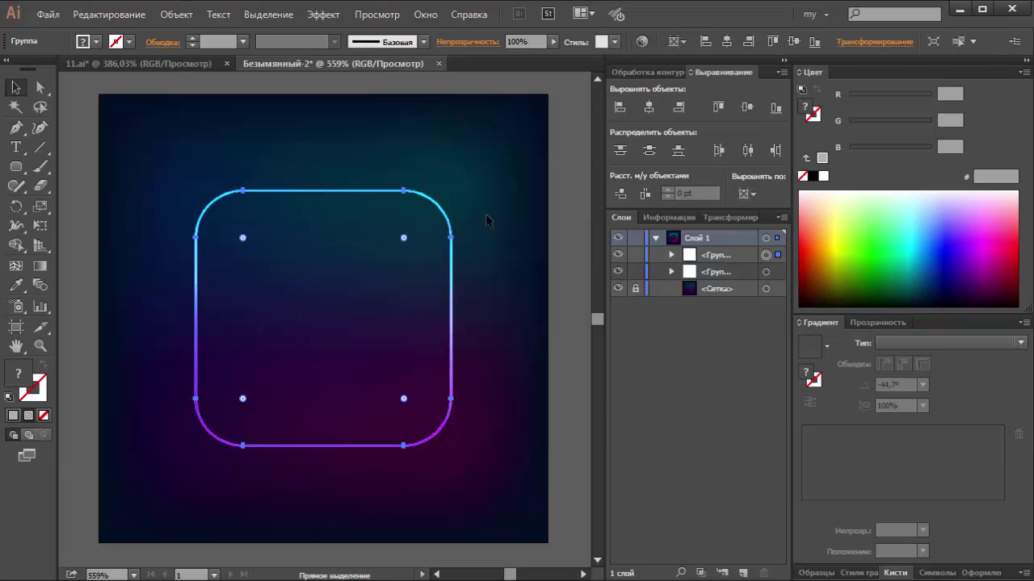
{"action": "key", "text": "ctrl+h"}
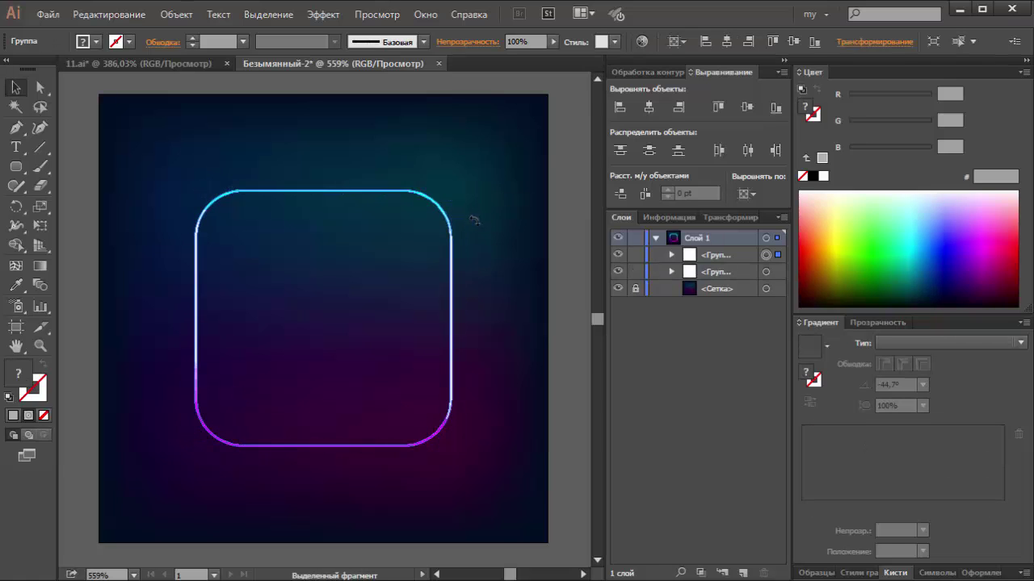
{"action": "left_click_drag", "start_coordinate": [474, 220], "coordinate": [474, 219]}
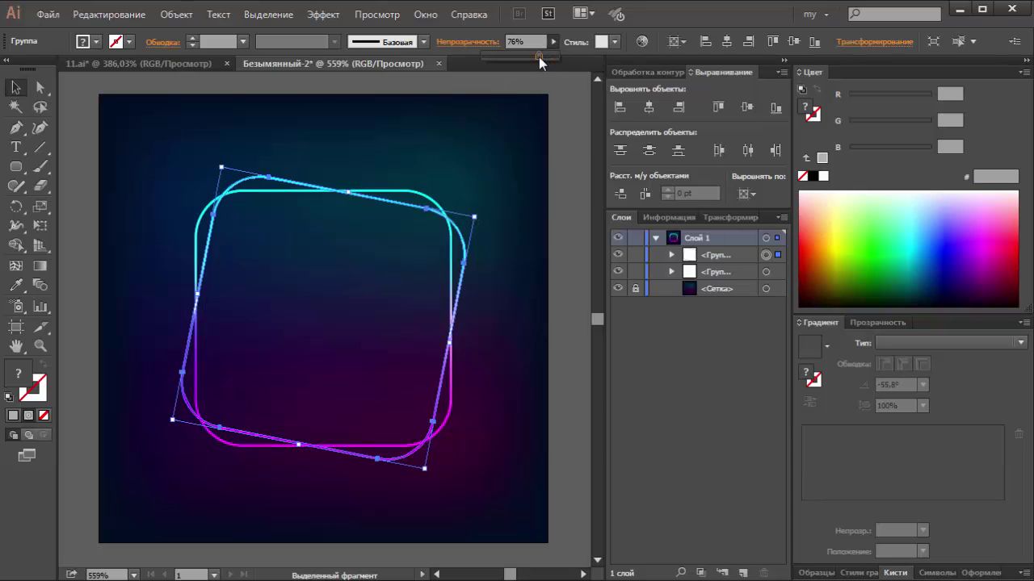
{"action": "left_click_drag", "start_coordinate": [539, 57], "coordinate": [526, 56]}
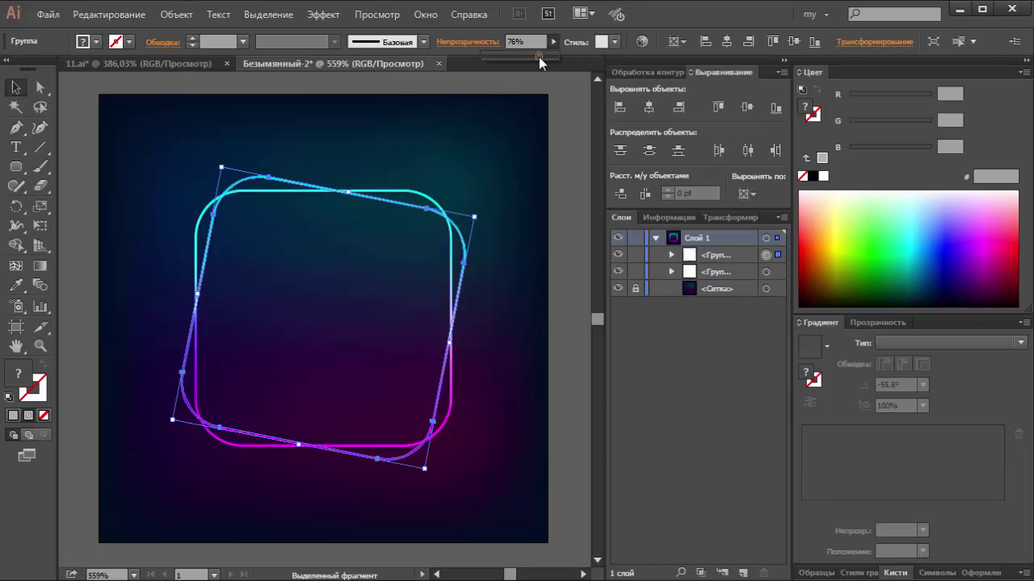
{"action": "left_click", "coordinate": [504, 159]}
Draw a circle at the frame's top-left with a black-and-white radial gradient
{"action": "left_click", "coordinate": [17, 168]}
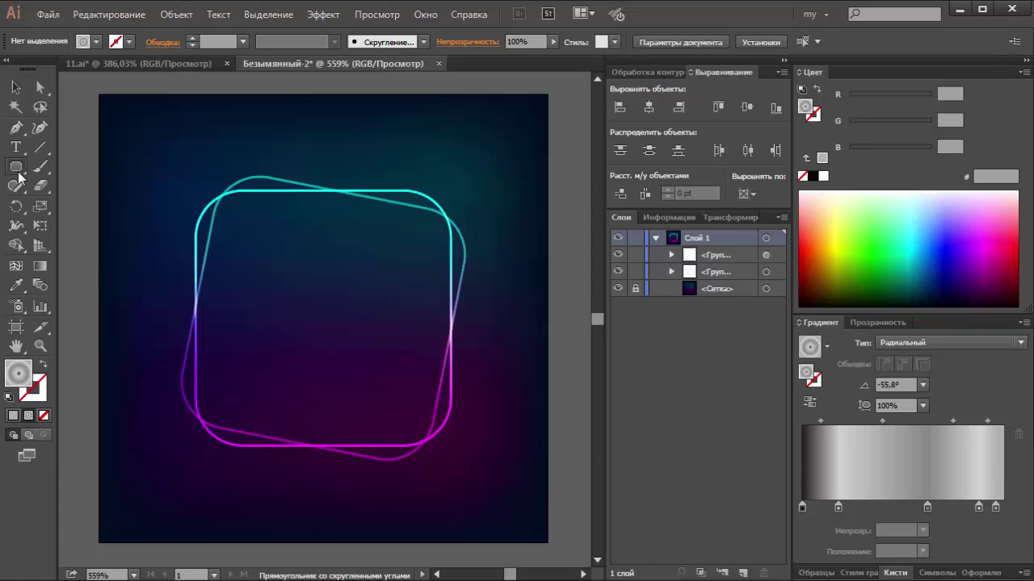
{"action": "left_click_drag", "start_coordinate": [20, 178], "coordinate": [66, 201]}
{"action": "left_click_drag", "start_coordinate": [138, 126], "coordinate": [280, 224]}
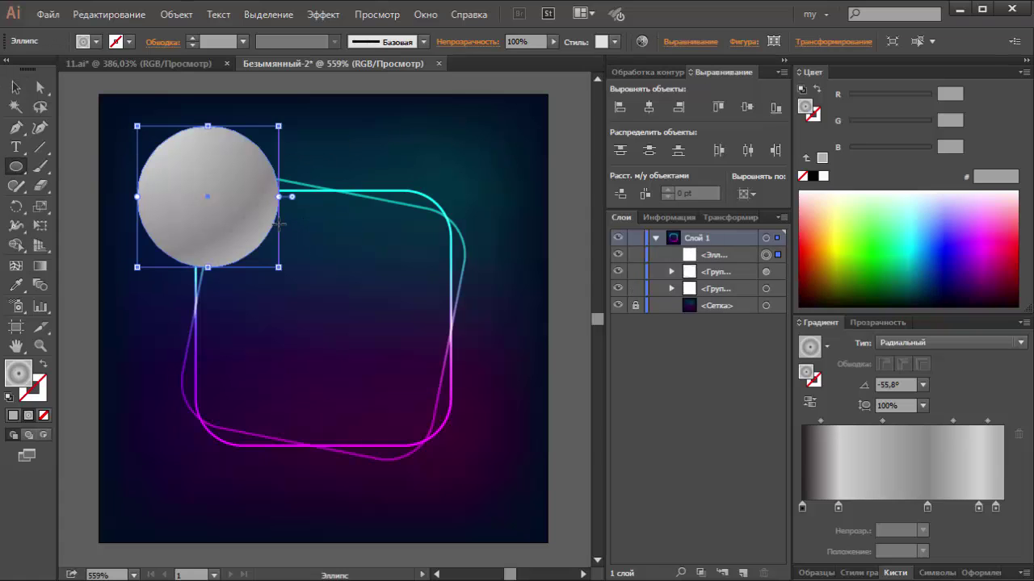
{"action": "left_click", "coordinate": [826, 346]}
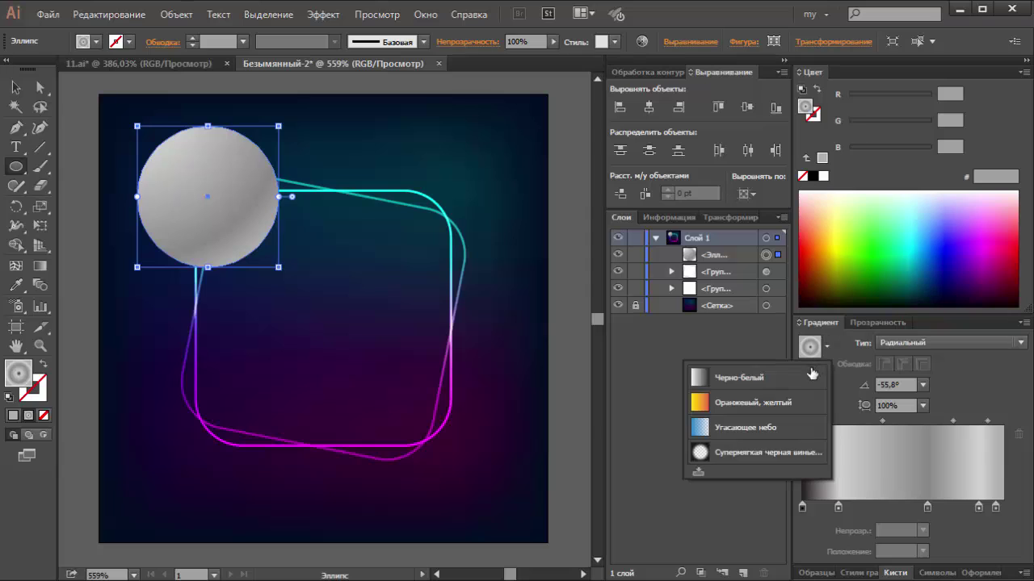
{"action": "left_click", "coordinate": [727, 374]}
{"action": "left_click", "coordinate": [904, 342]}
{"action": "left_click", "coordinate": [901, 373]}
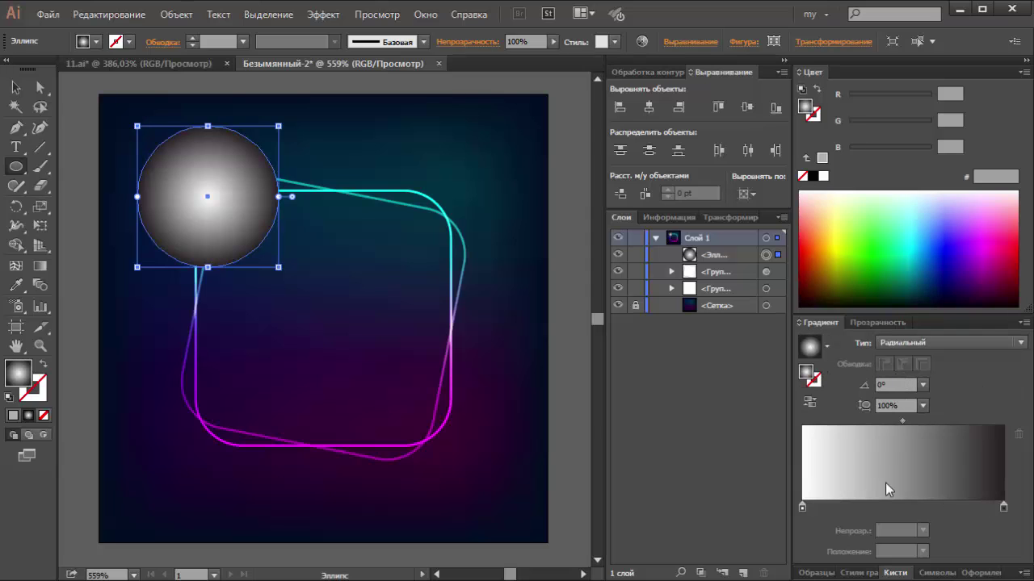
Make the circle's outer gradient stop black and shrink its white centre
{"action": "left_click", "coordinate": [977, 509]}
{"action": "left_click", "coordinate": [816, 178]}
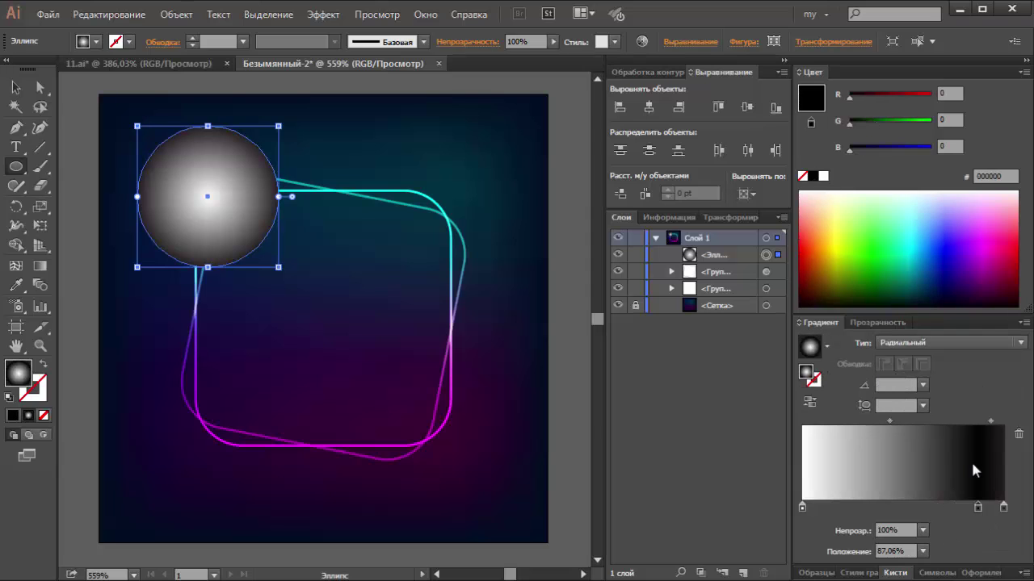
{"action": "left_click_drag", "start_coordinate": [1003, 507], "coordinate": [1011, 529]}
{"action": "left_click_drag", "start_coordinate": [890, 423], "coordinate": [865, 413]}
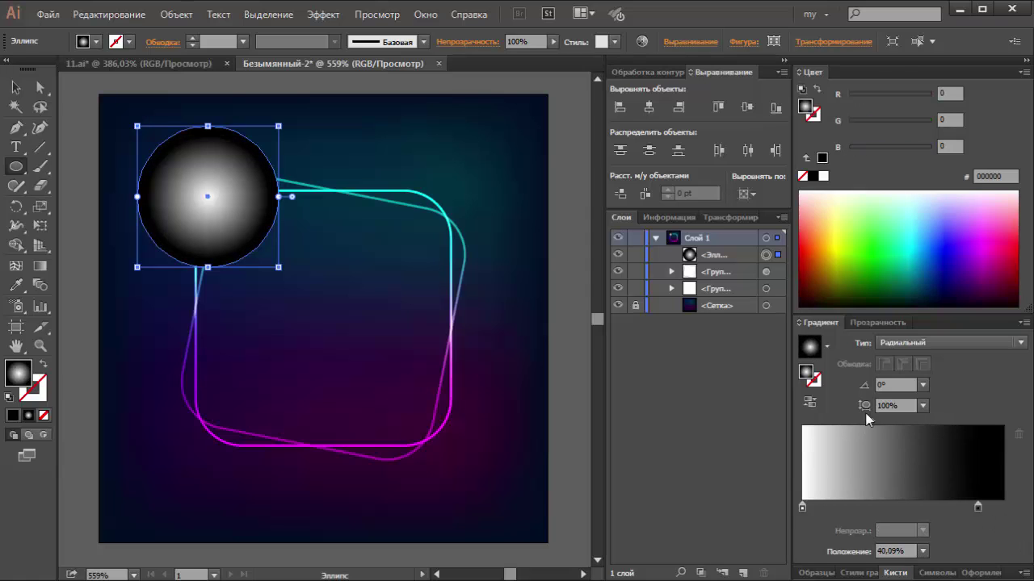
Set the circle's blend mode to Color Dodge
{"action": "left_click", "coordinate": [858, 323]}
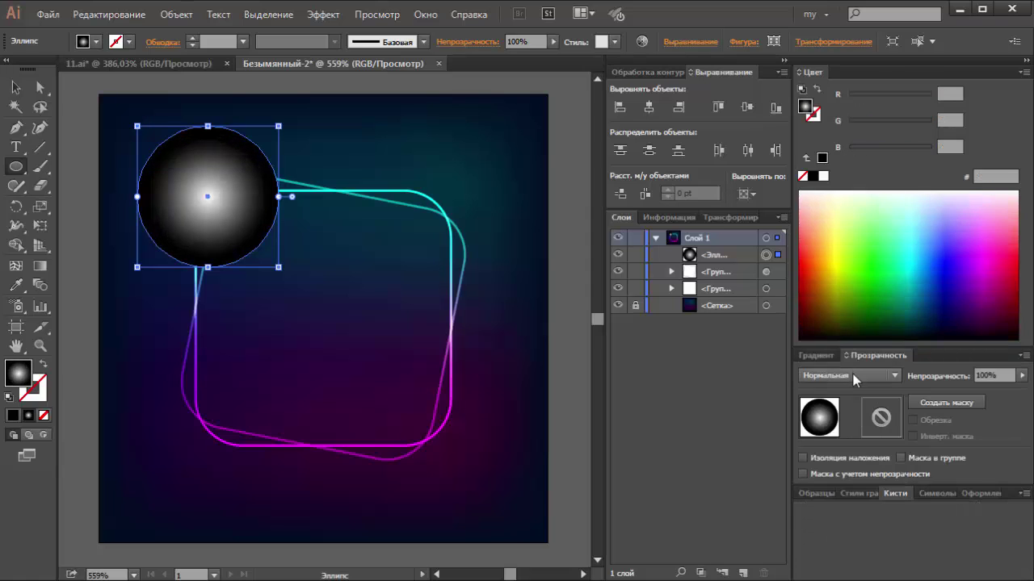
{"action": "left_click", "coordinate": [856, 375]}
{"action": "left_click", "coordinate": [842, 185]}
{"action": "left_click", "coordinate": [15, 88]}
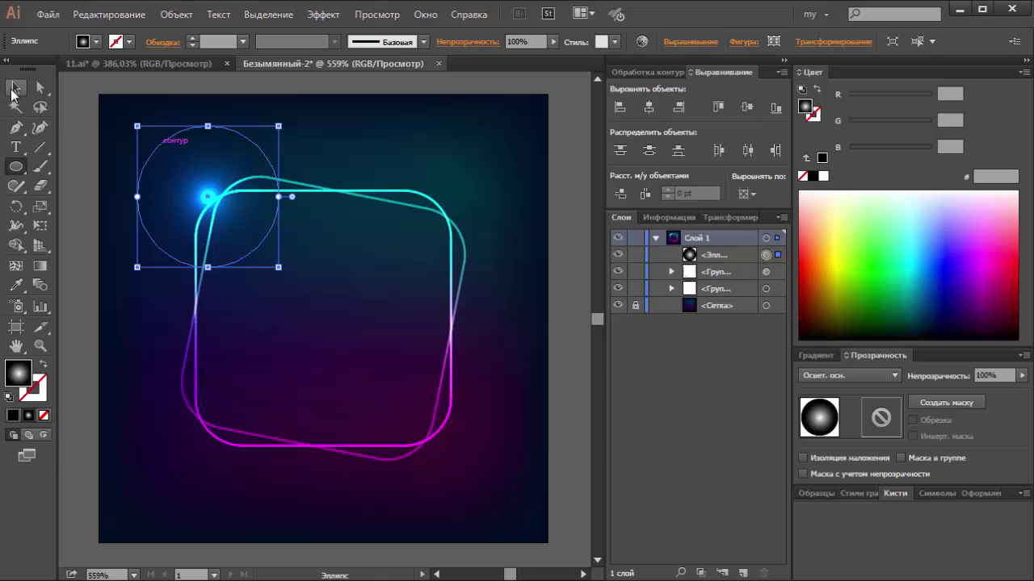
Refine the glow's gradient stops and place glow copies on the left edge and lower right
{"action": "left_click_drag", "start_coordinate": [224, 165], "coordinate": [237, 171]}
{"action": "left_click", "coordinate": [816, 355]}
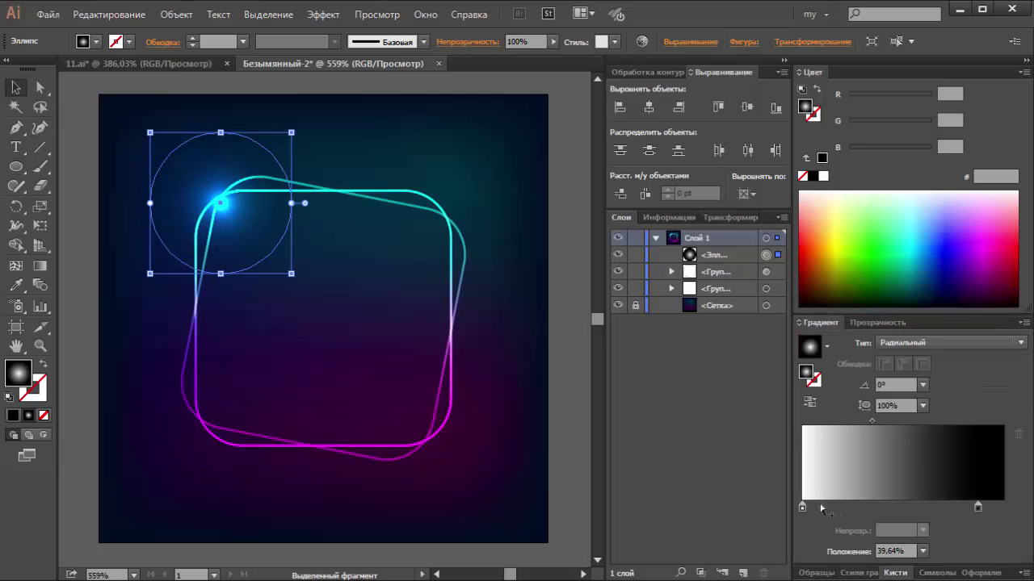
{"action": "left_click_drag", "start_coordinate": [821, 507], "coordinate": [793, 510]}
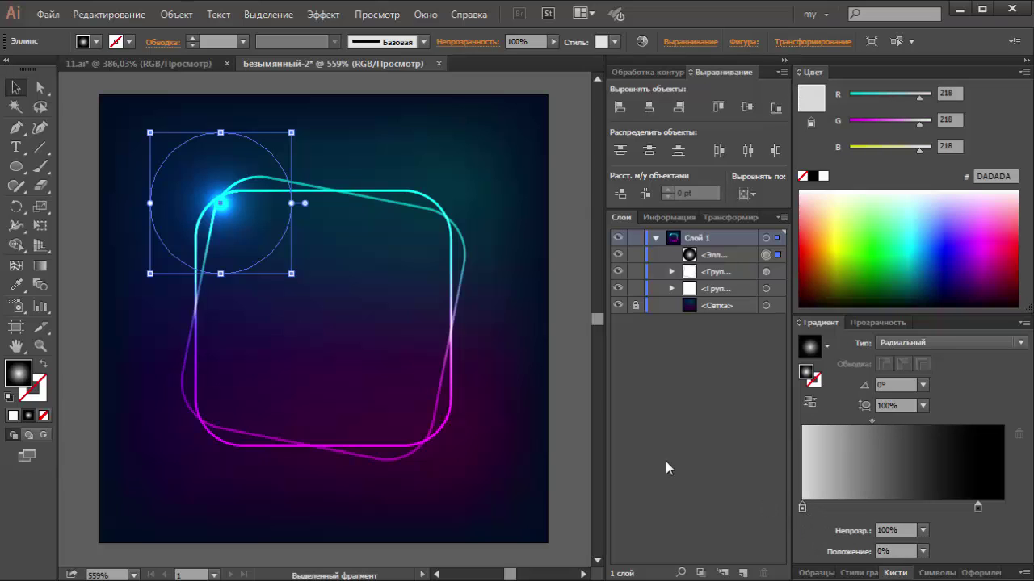
{"action": "mouse_move", "coordinate": [284, 203]}
{"action": "left_mouse_down"}
{"action": "mouse_move", "coordinate": [260, 308]}
{"action": "mouse_move", "coordinate": [272, 310]}
{"action": "mouse_move", "coordinate": [206, 343]}
{"action": "mouse_move", "coordinate": [202, 386]}
{"action": "mouse_move", "coordinate": [470, 282]}
{"action": "left_mouse_up"}
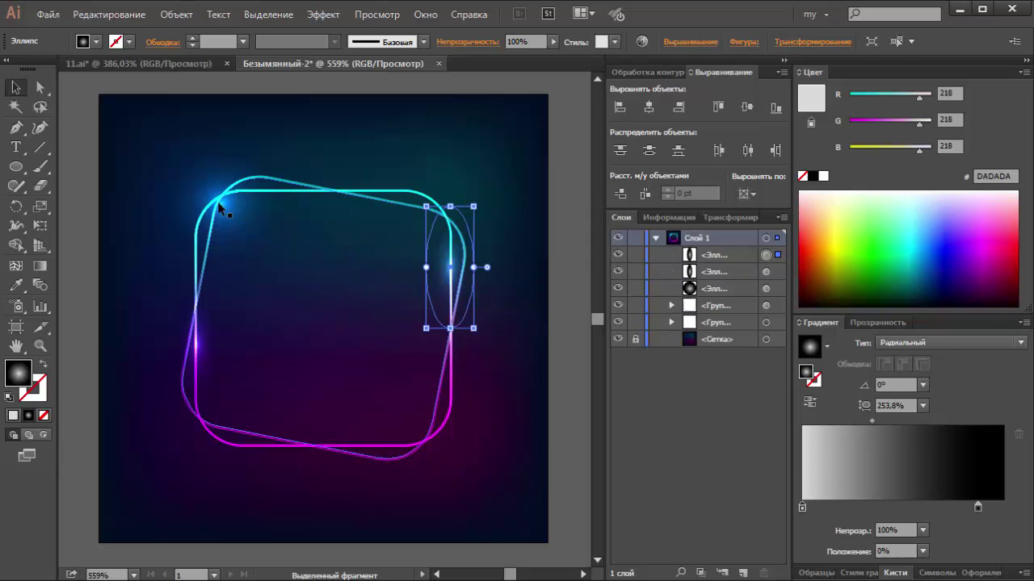
{"action": "left_click_drag", "start_coordinate": [237, 223], "coordinate": [439, 459]}
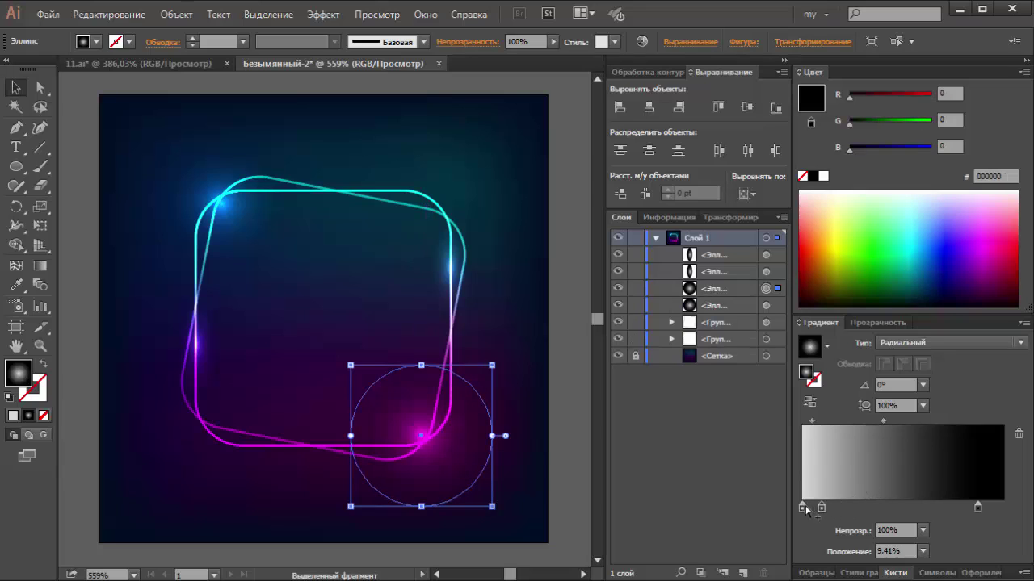
{"action": "mouse_move", "coordinate": [828, 510]}
{"action": "left_mouse_down"}
{"action": "mouse_move", "coordinate": [807, 541]}
{"action": "mouse_move", "coordinate": [784, 508]}
{"action": "left_mouse_up"}
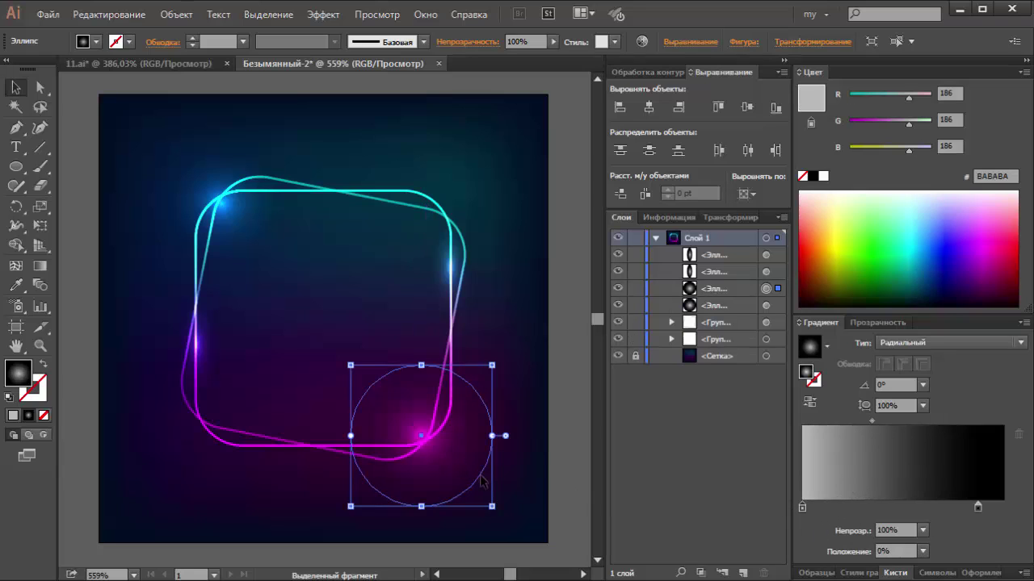
Reposition and shrink the glows, adding a flattened glow copy along the lower-left edge
{"action": "mouse_move", "coordinate": [482, 481]}
{"action": "left_mouse_down"}
{"action": "mouse_move", "coordinate": [410, 484]}
{"action": "mouse_move", "coordinate": [462, 274]}
{"action": "left_mouse_up"}
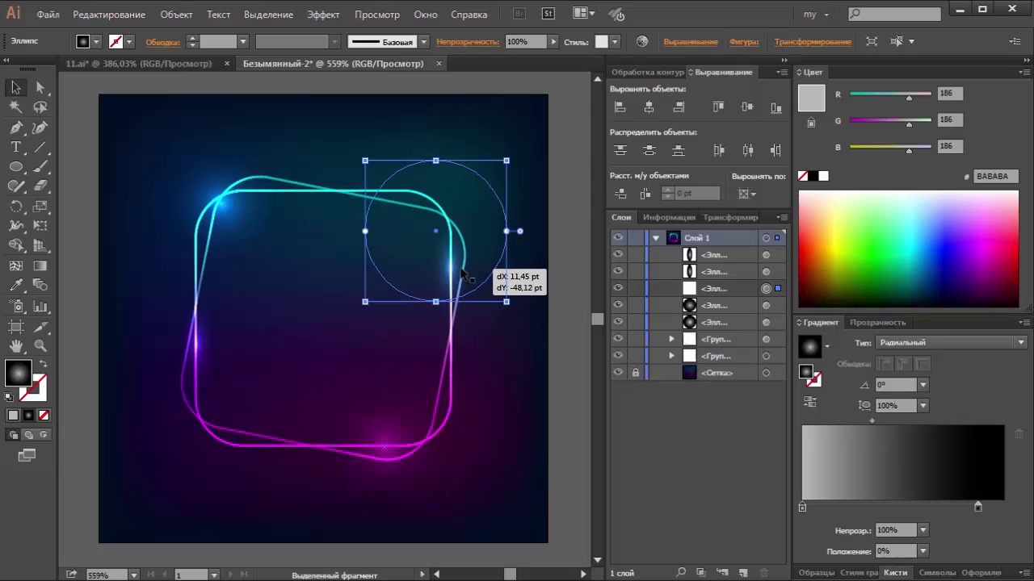
{"action": "left_click_drag", "start_coordinate": [479, 198], "coordinate": [491, 195]}
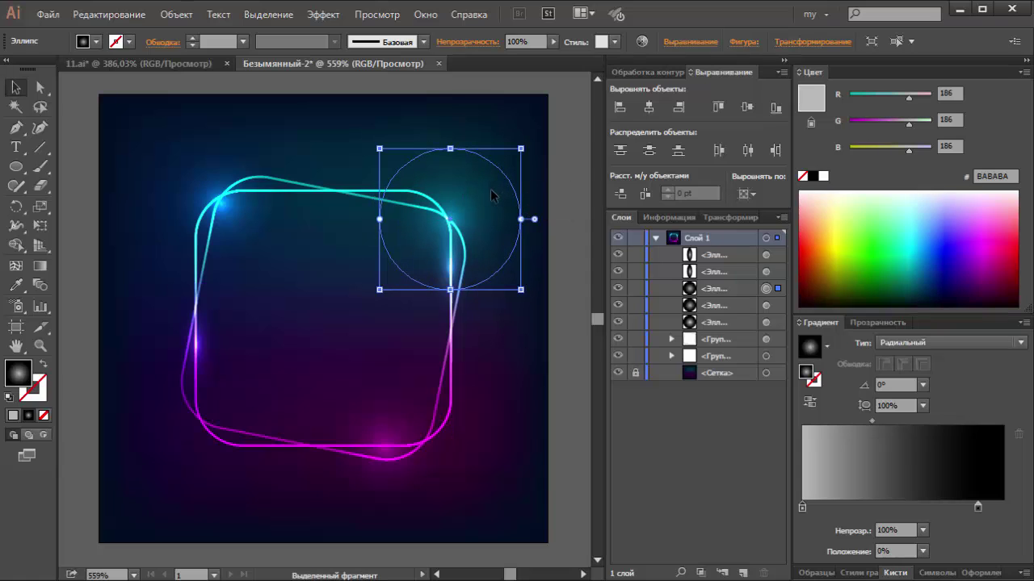
{"action": "left_click_drag", "start_coordinate": [521, 148], "coordinate": [253, 416]}
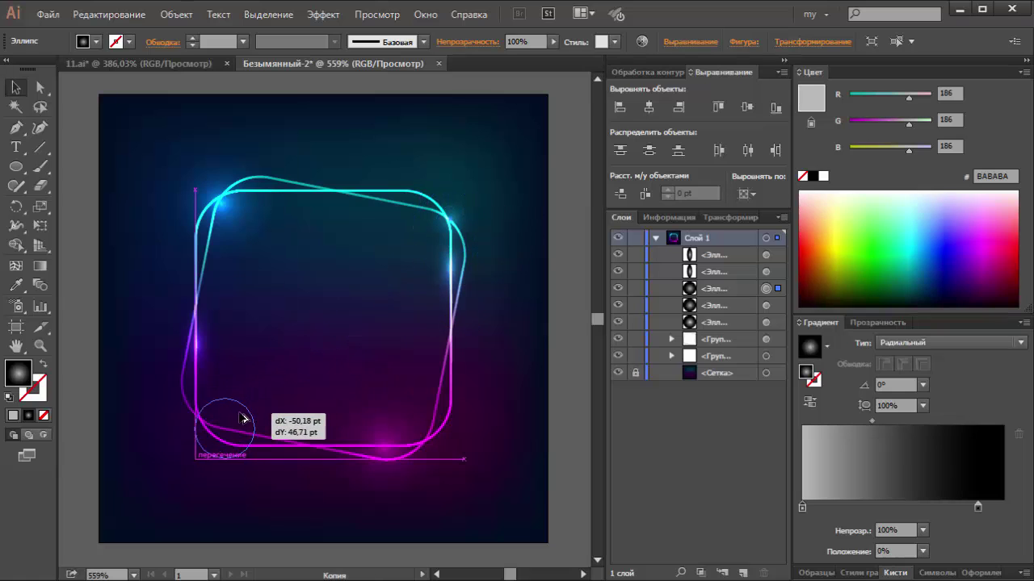
{"action": "mouse_move", "coordinate": [252, 415]}
{"action": "left_mouse_down"}
{"action": "mouse_move", "coordinate": [261, 435]}
{"action": "mouse_move", "coordinate": [313, 446]}
{"action": "left_mouse_up"}
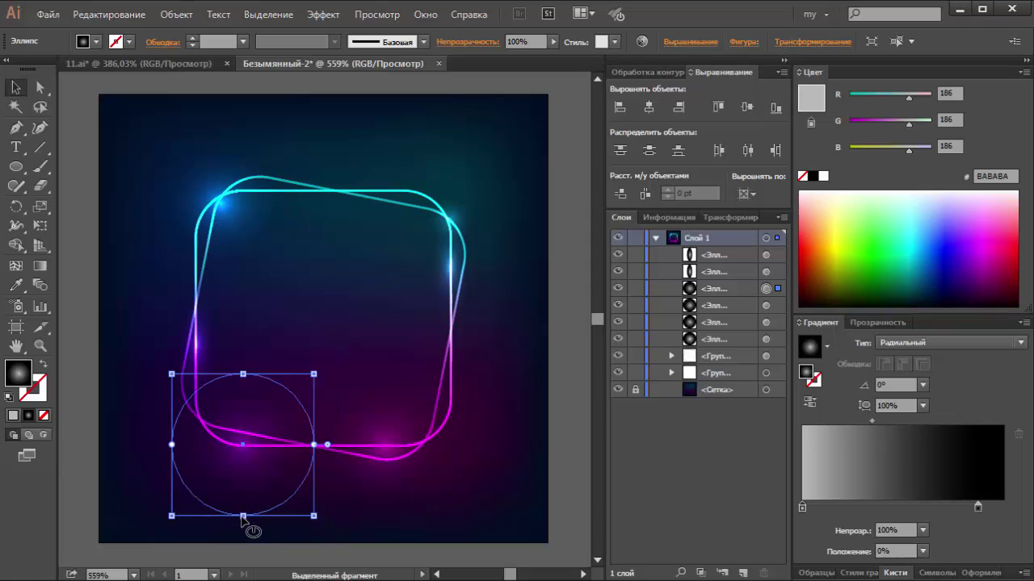
{"action": "left_click_drag", "start_coordinate": [242, 515], "coordinate": [242, 468]}
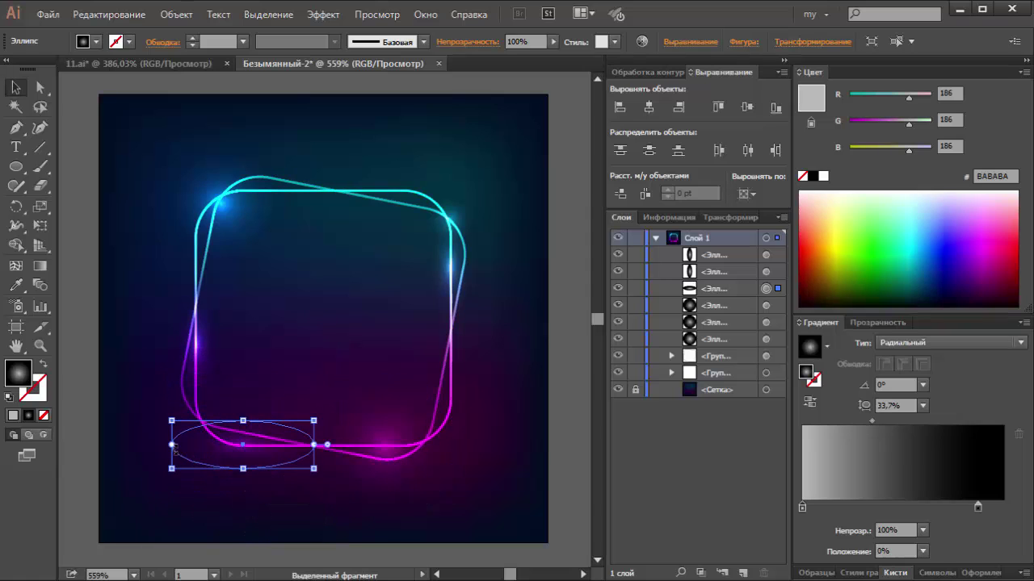
Soften the top-left glow's centre stop to grey B5B5B5 and nudge the circle down
{"action": "left_click_drag", "start_coordinate": [175, 450], "coordinate": [231, 216]}
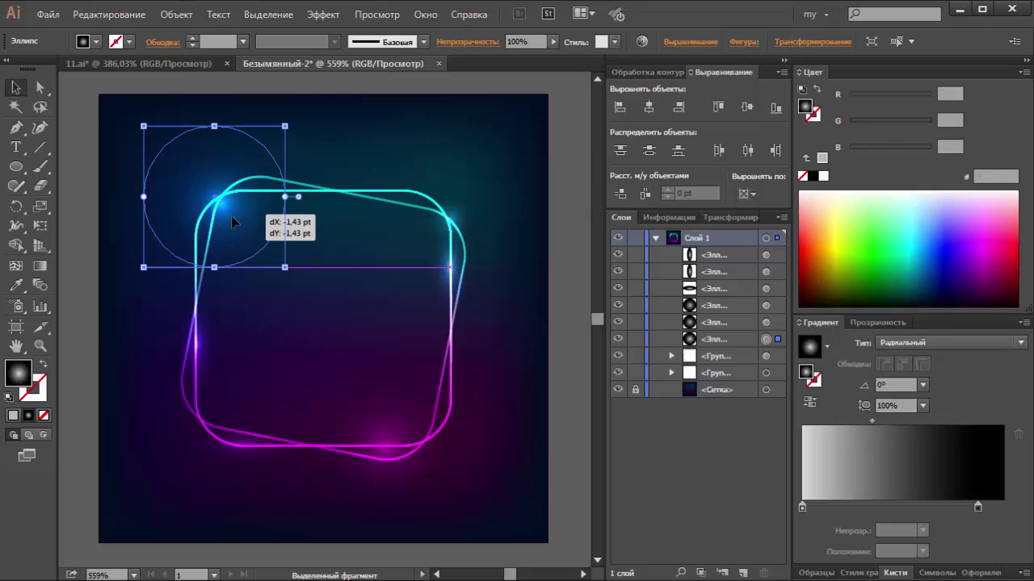
{"action": "left_click", "coordinate": [802, 508]}
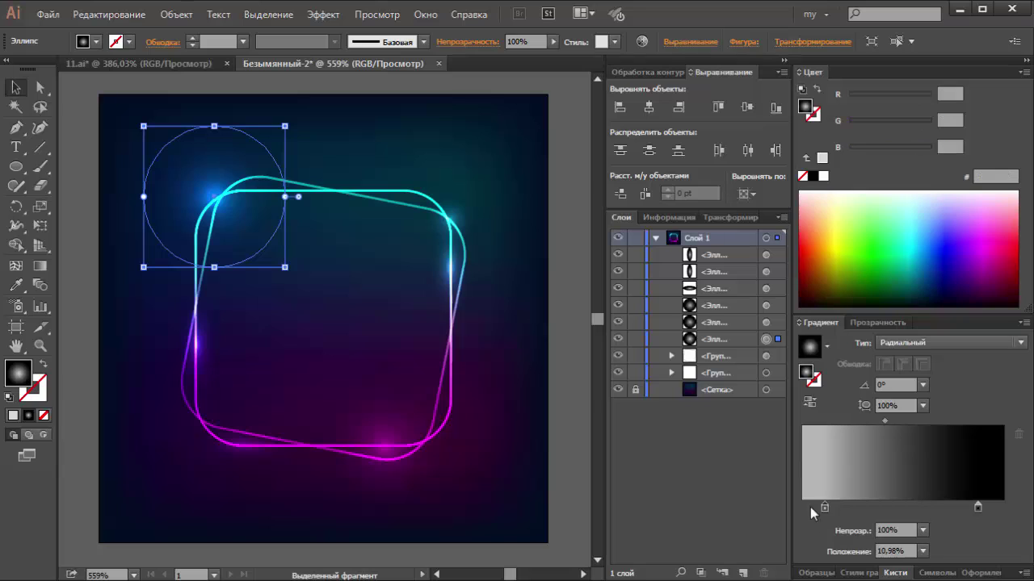
{"action": "left_click_drag", "start_coordinate": [215, 154], "coordinate": [214, 158]}
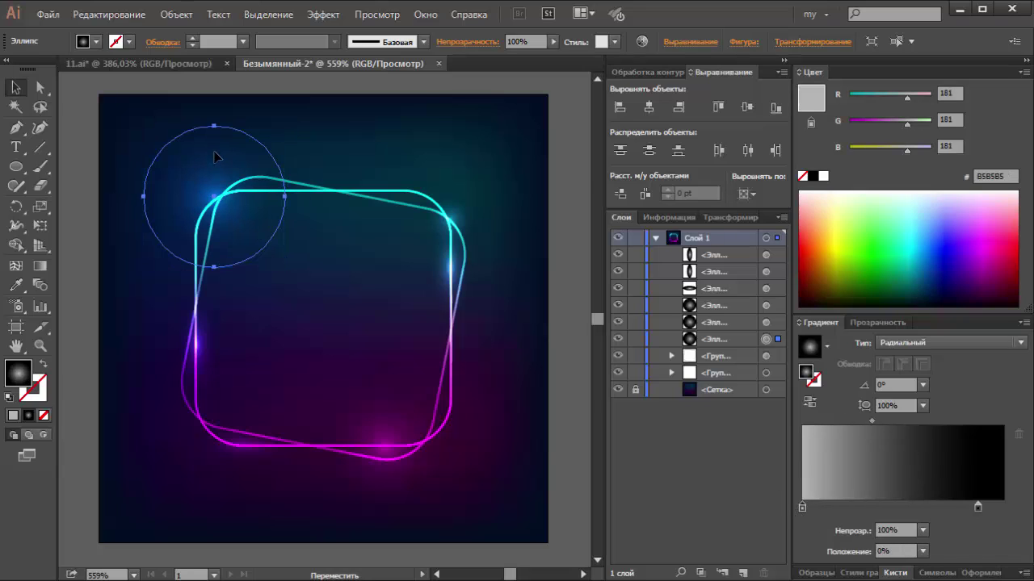
{"action": "left_click", "coordinate": [570, 105]}
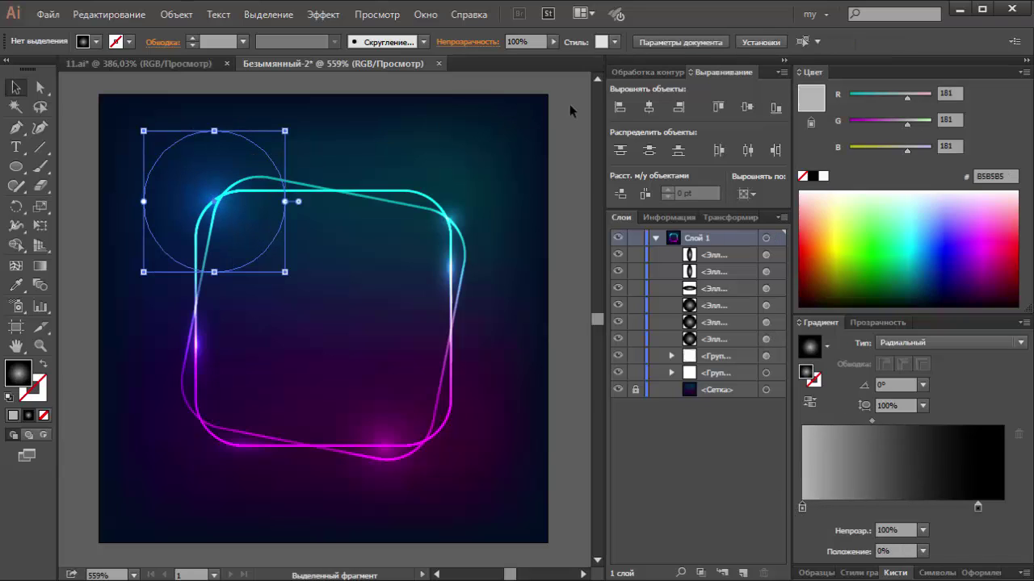
Alt-drag a copy of the rounded square up-left and Unite it in Pathfinder
{"action": "left_click", "coordinate": [319, 193]}
{"action": "left_click_drag", "start_coordinate": [319, 193], "coordinate": [223, 151]}
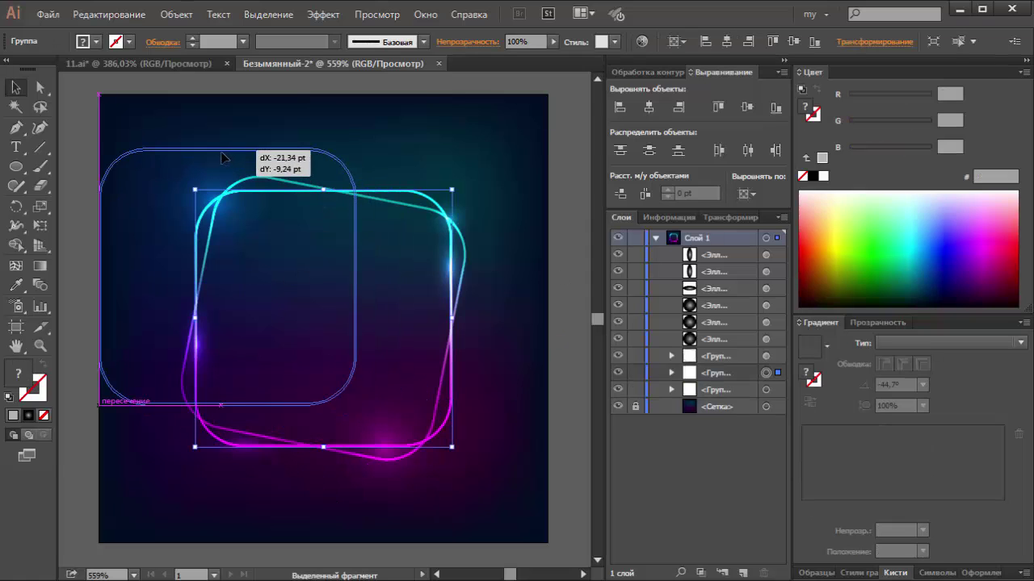
{"action": "left_click", "coordinate": [653, 71]}
{"action": "left_click", "coordinate": [621, 106]}
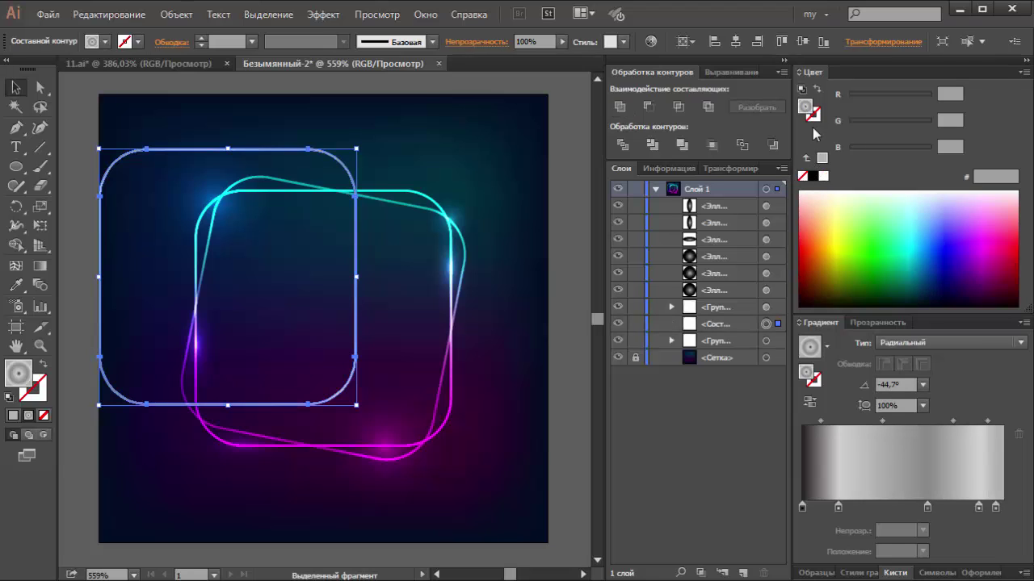
Give the merged copy no fill and a 0.25 pt grey stroke, then expand it
{"action": "left_click", "coordinate": [804, 176]}
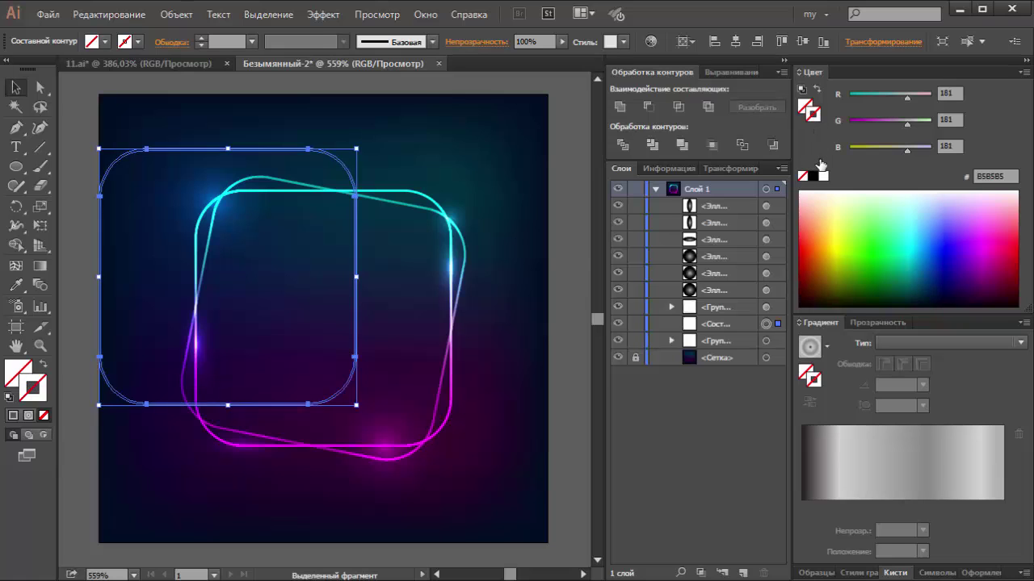
{"action": "key", "text": "comma"}
{"action": "left_click", "coordinate": [253, 41]}
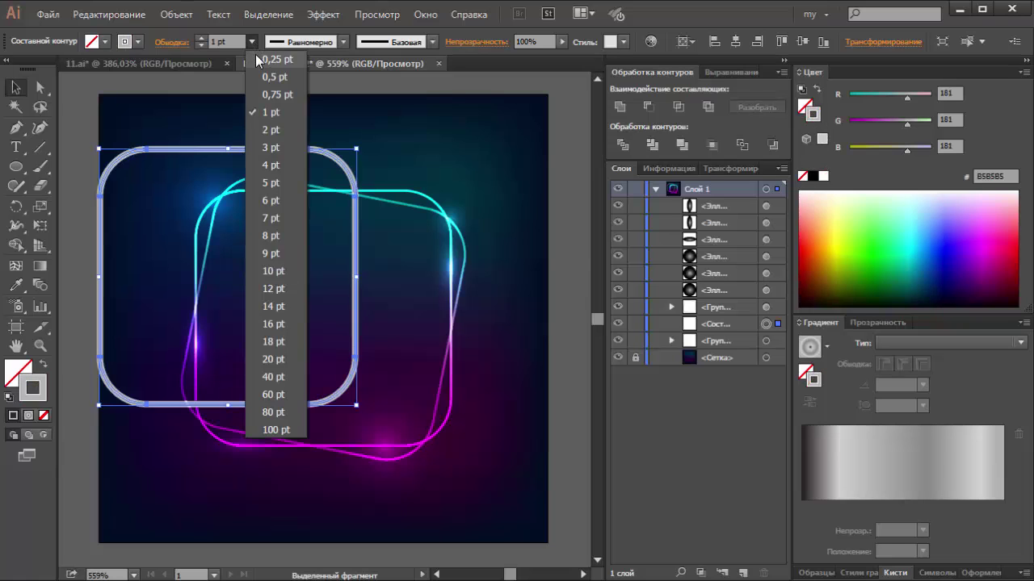
{"action": "left_click", "coordinate": [255, 55]}
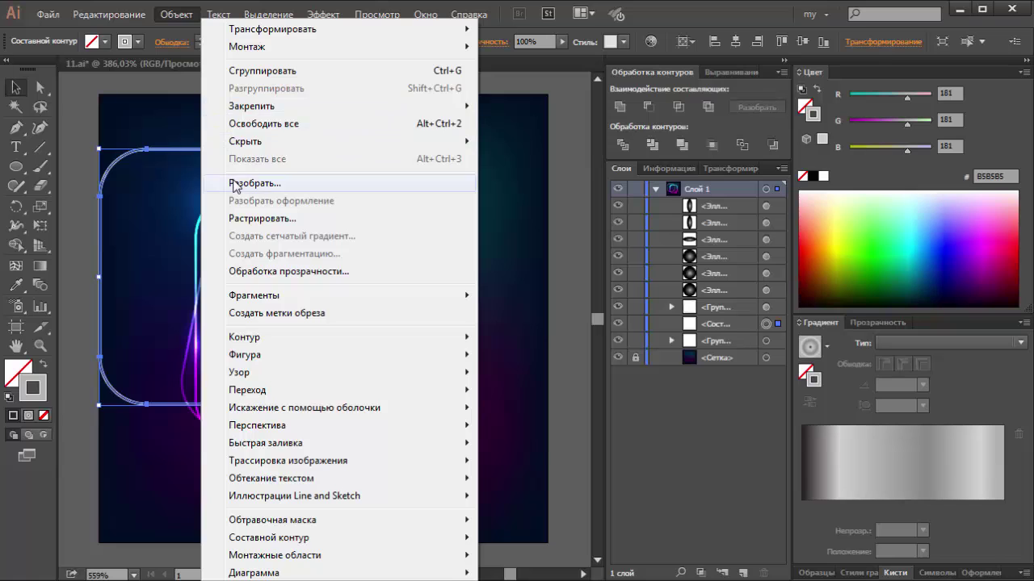
{"action": "left_click", "coordinate": [239, 183]}
{"action": "left_click", "coordinate": [525, 387]}
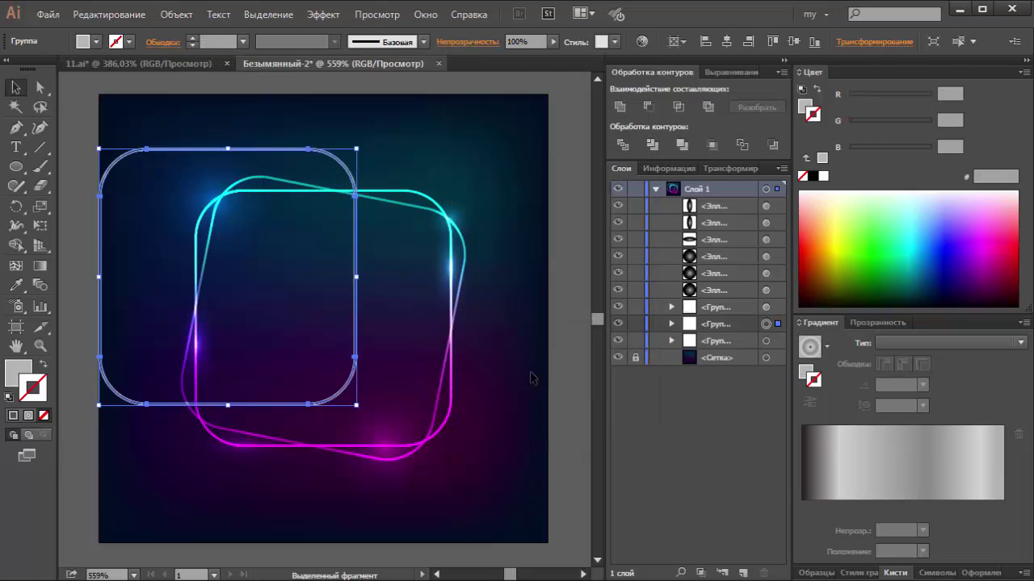
Check the Transparency blend modes without changing them, then deselect the outline group
{"action": "left_click", "coordinate": [878, 322]}
{"action": "left_click", "coordinate": [848, 375]}
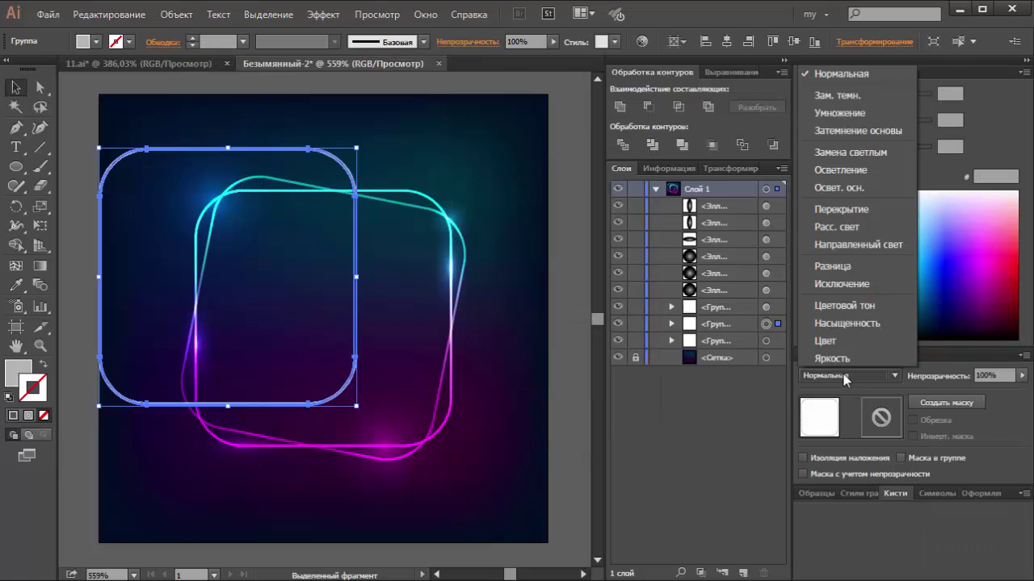
{"action": "key", "text": "Escape"}
{"action": "left_click", "coordinate": [540, 190]}
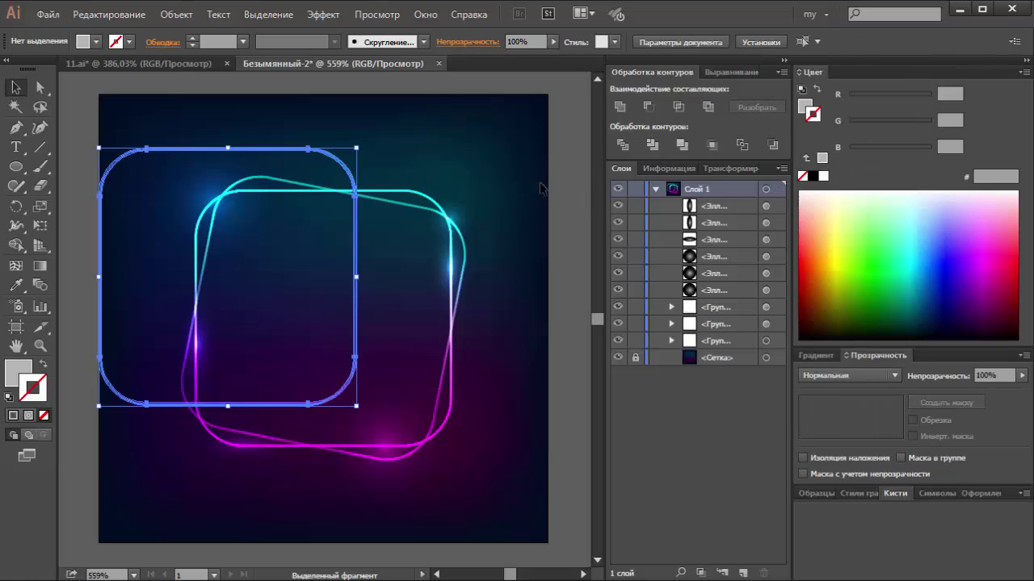
Move the outline square onto the neon frame and rotate it slightly counter-clockwise
{"action": "left_click_drag", "start_coordinate": [174, 202], "coordinate": [275, 244]}
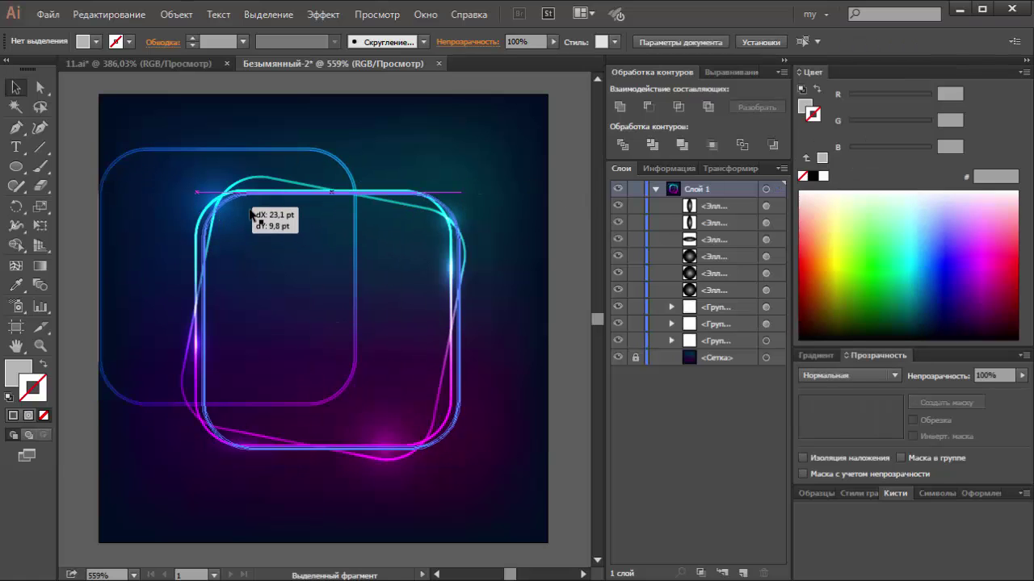
{"action": "left_click_drag", "start_coordinate": [466, 183], "coordinate": [464, 161]}
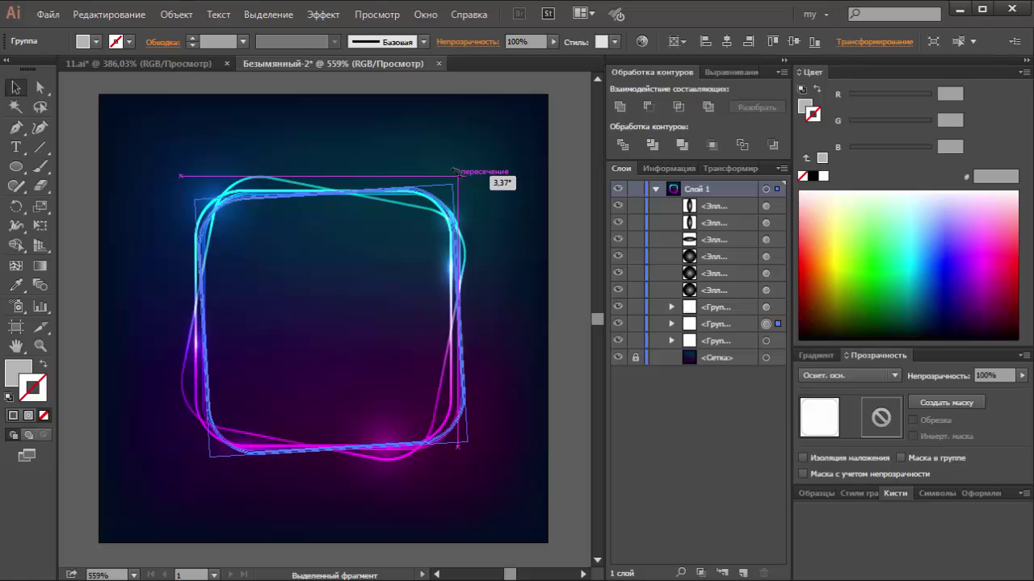
{"action": "left_click", "coordinate": [570, 278]}
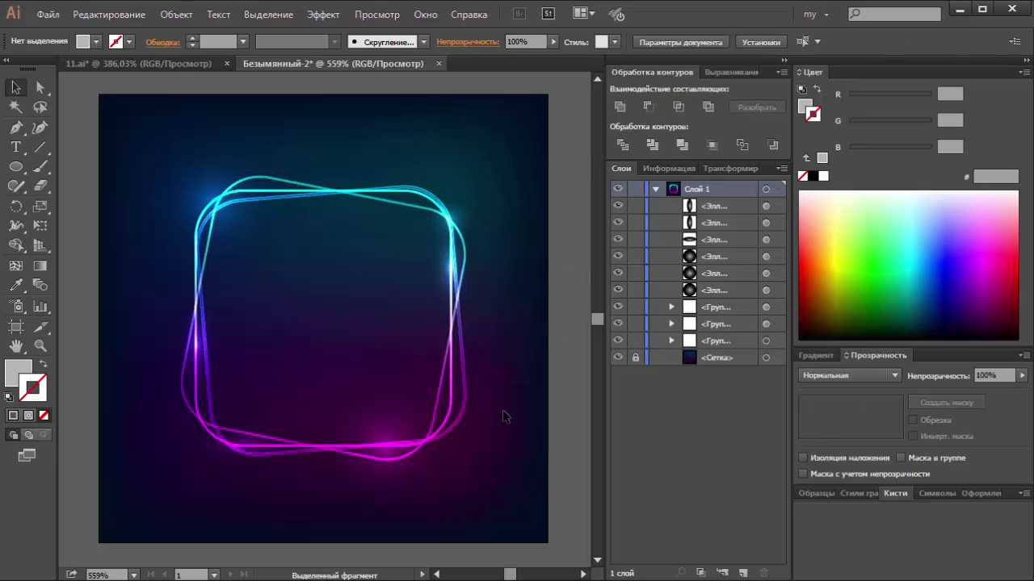
Duplicate the outline over the frame, rotate the copy about 9°, and set 52% opacity
{"action": "left_click_drag", "start_coordinate": [468, 407], "coordinate": [453, 388]}
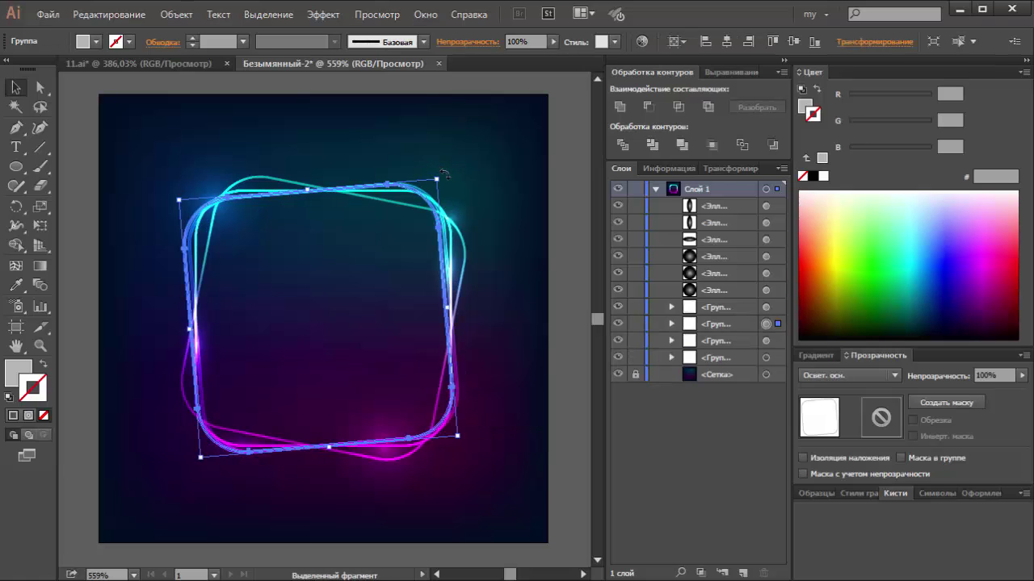
{"action": "left_click_drag", "start_coordinate": [443, 173], "coordinate": [481, 193]}
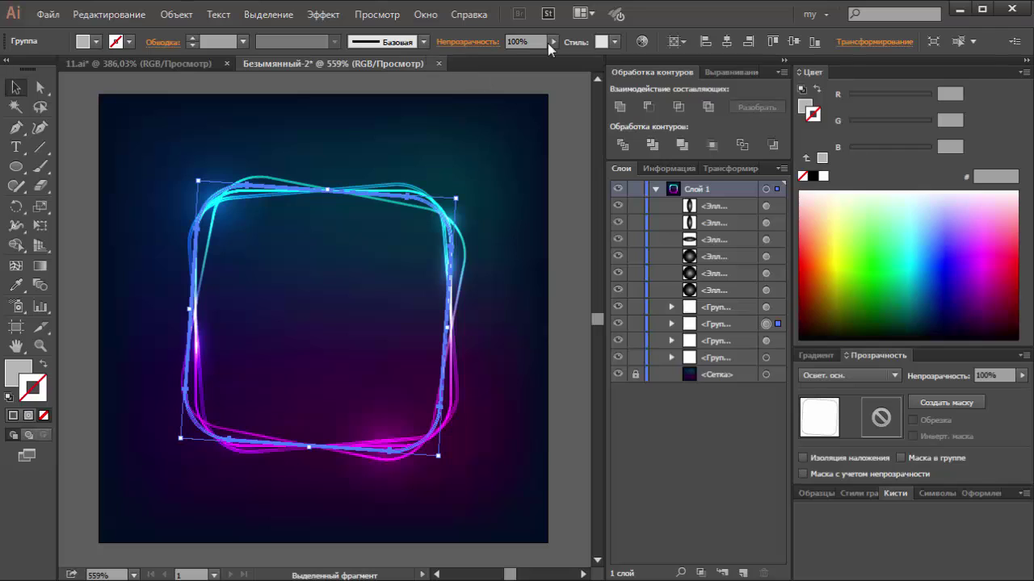
{"action": "left_click", "coordinate": [553, 42]}
{"action": "left_click_drag", "start_coordinate": [558, 56], "coordinate": [521, 56]}
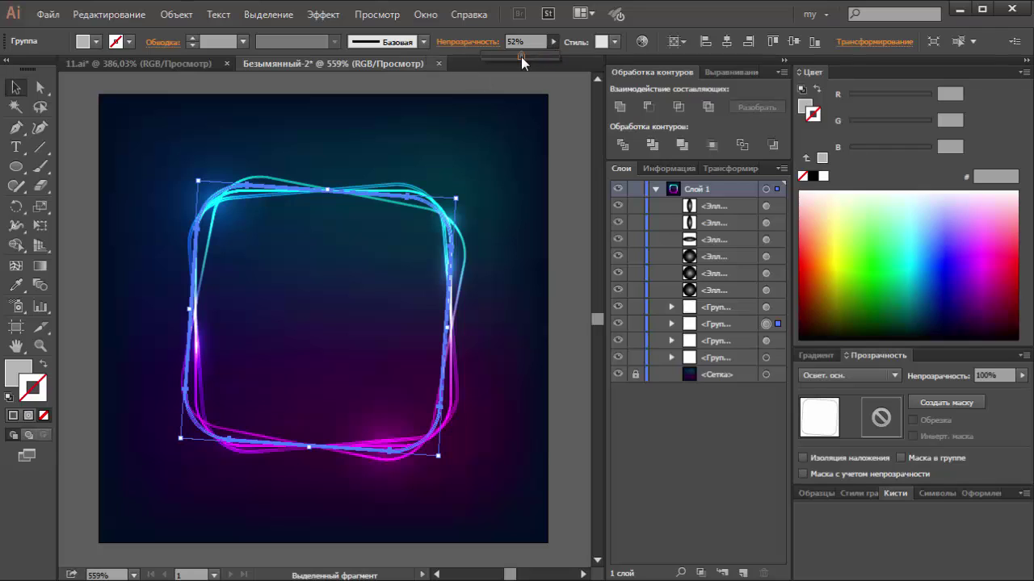
{"action": "left_click", "coordinate": [559, 157]}
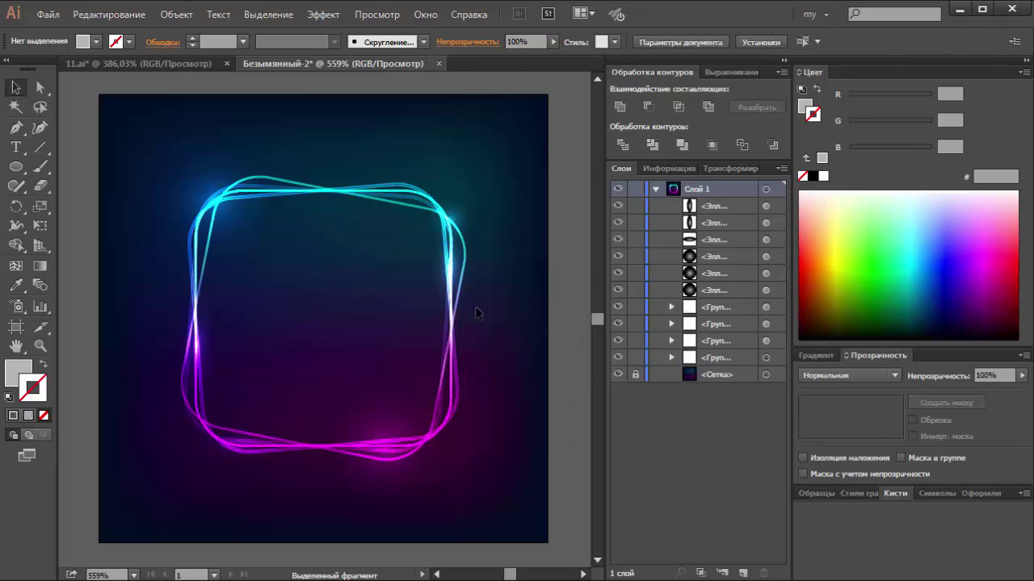
Enlarge another outline copy slightly and set its opacity to 11%
{"action": "left_click", "coordinate": [392, 181]}
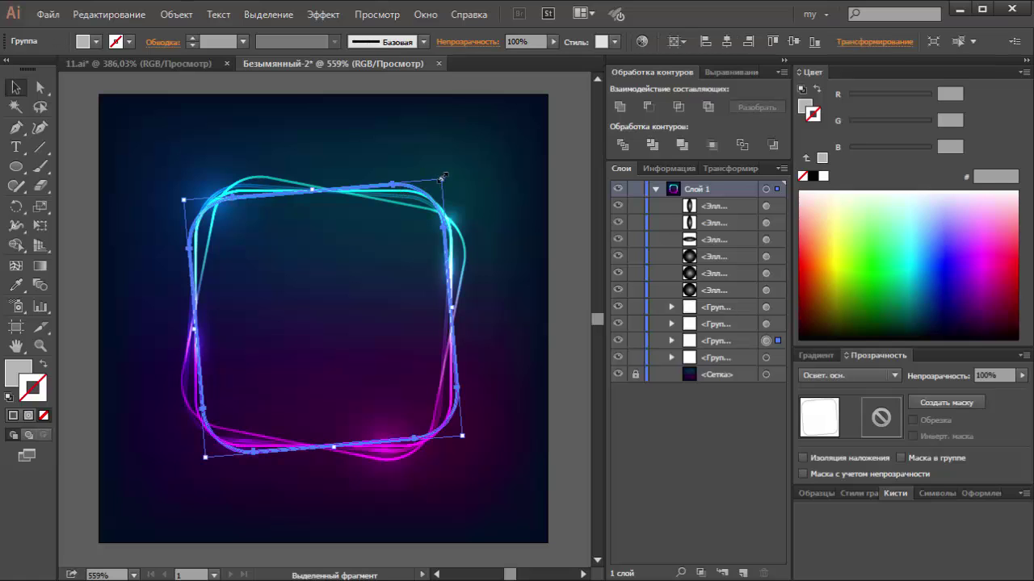
{"action": "left_click_drag", "start_coordinate": [443, 178], "coordinate": [457, 164]}
{"action": "left_click", "coordinate": [527, 41]}
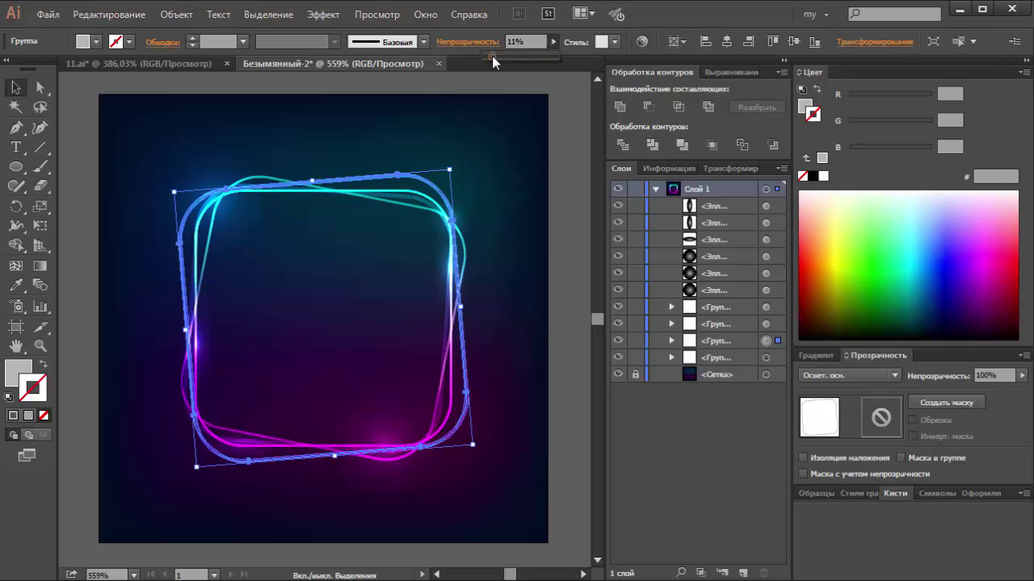
{"action": "type", "text": "11"}
{"action": "key", "text": "Return"}
{"action": "left_click", "coordinate": [521, 95]}
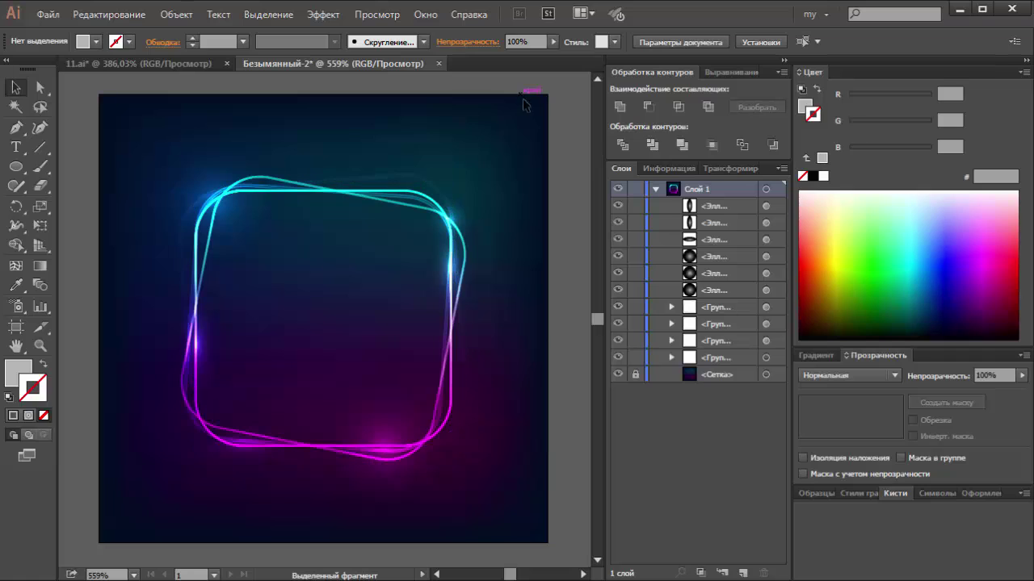
Rotate the faint 11% outline copy by about 10°
{"action": "left_click", "coordinate": [396, 175]}
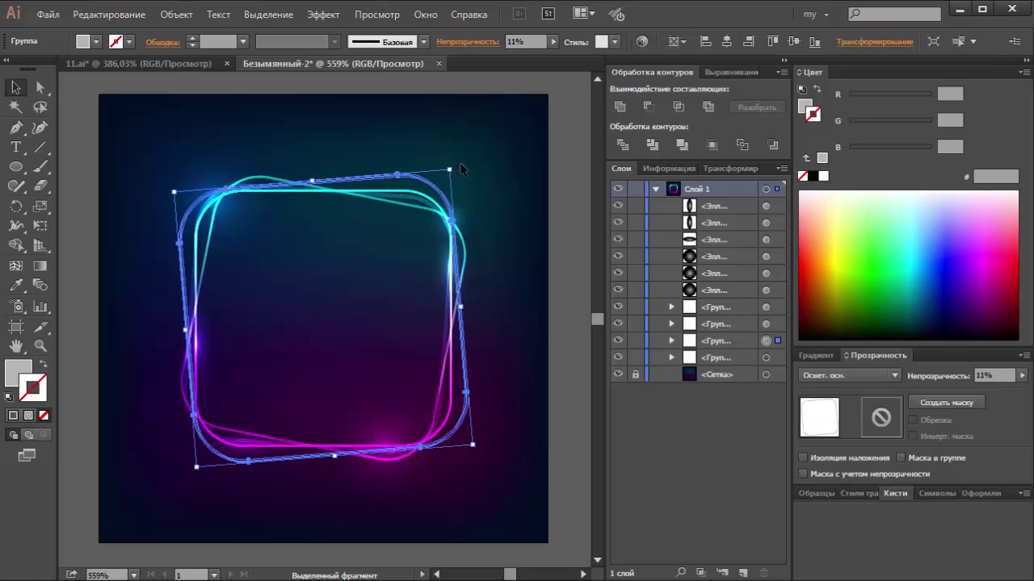
{"action": "left_click", "coordinate": [455, 163]}
{"action": "left_click", "coordinate": [389, 186]}
{"action": "mouse_move", "coordinate": [463, 159]}
{"action": "left_mouse_down"}
{"action": "mouse_move", "coordinate": [470, 214]}
{"action": "mouse_move", "coordinate": [492, 224]}
{"action": "left_mouse_up"}
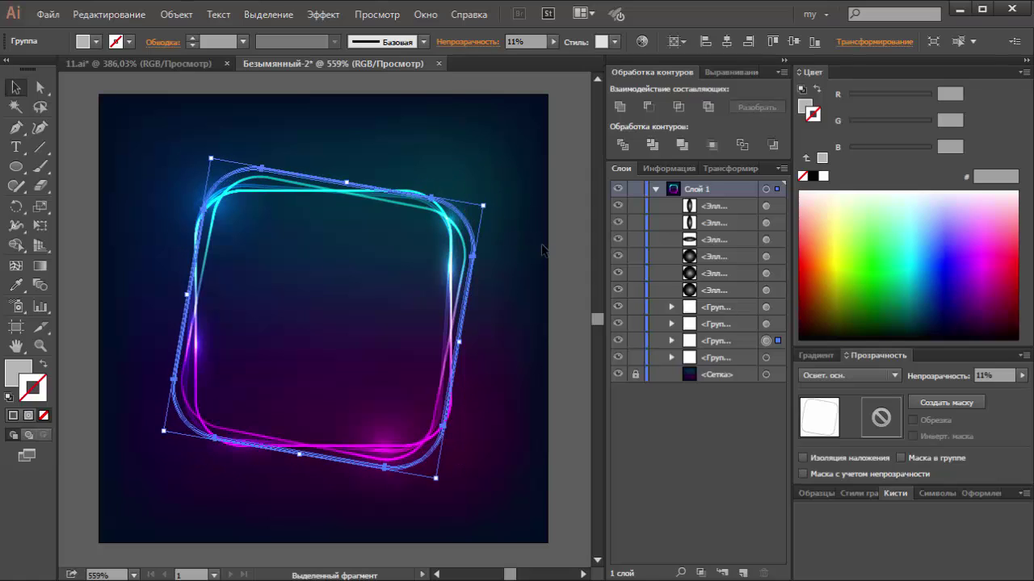
{"action": "left_click", "coordinate": [544, 252]}
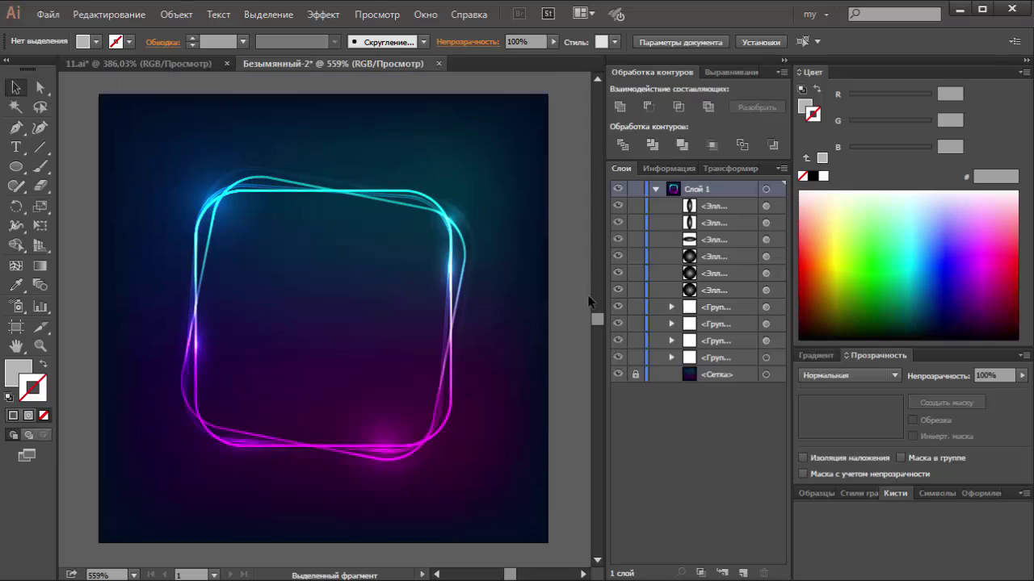
{"action": "left_click", "coordinate": [452, 413]}
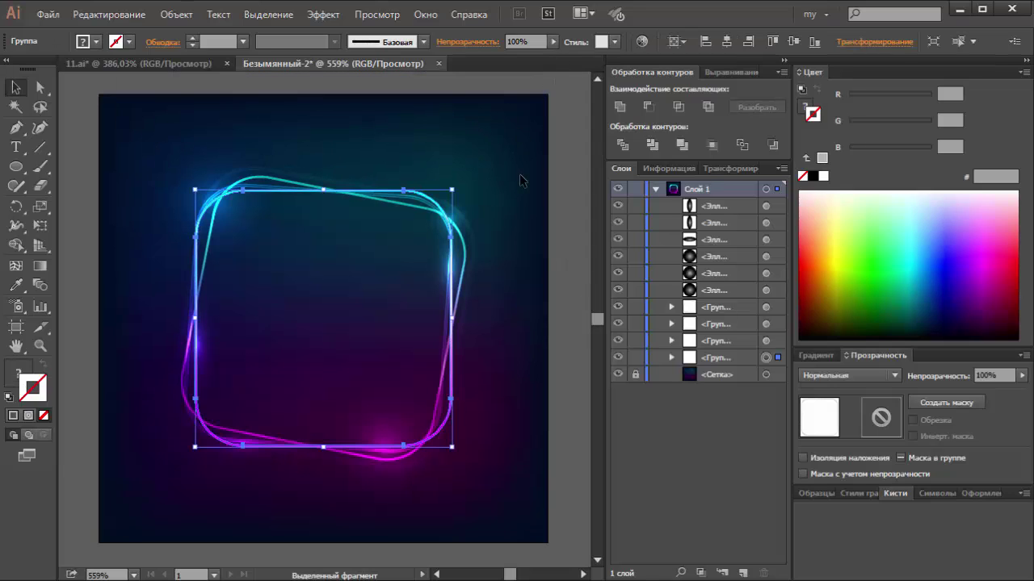
Lock the neon frame group and glow ellipse, then set the tilted outline's opacity to 43%
{"action": "key", "text": "ctrl+2"}
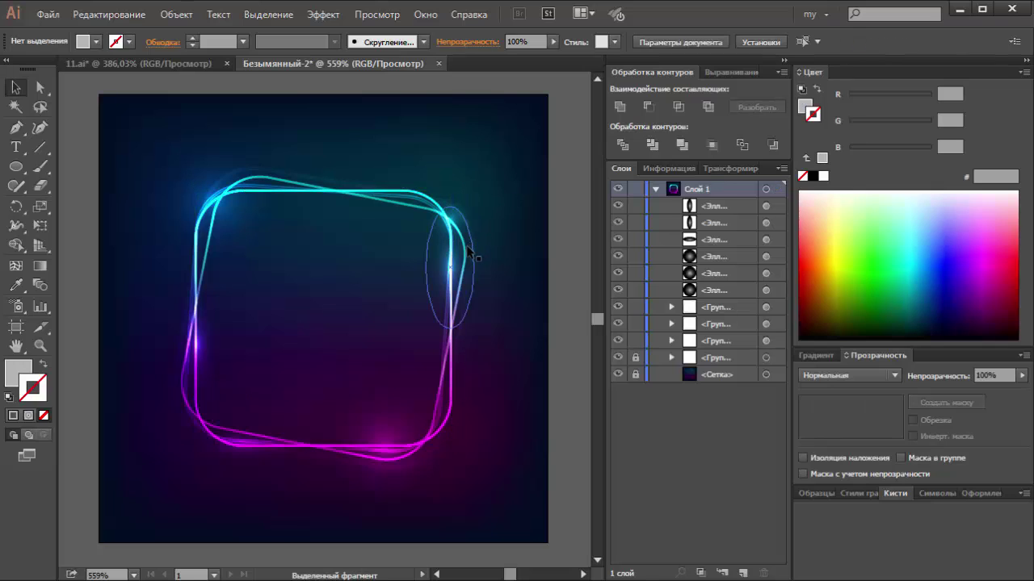
{"action": "left_click", "coordinate": [468, 250]}
{"action": "key", "text": "ctrl+2"}
{"action": "left_click", "coordinate": [464, 253]}
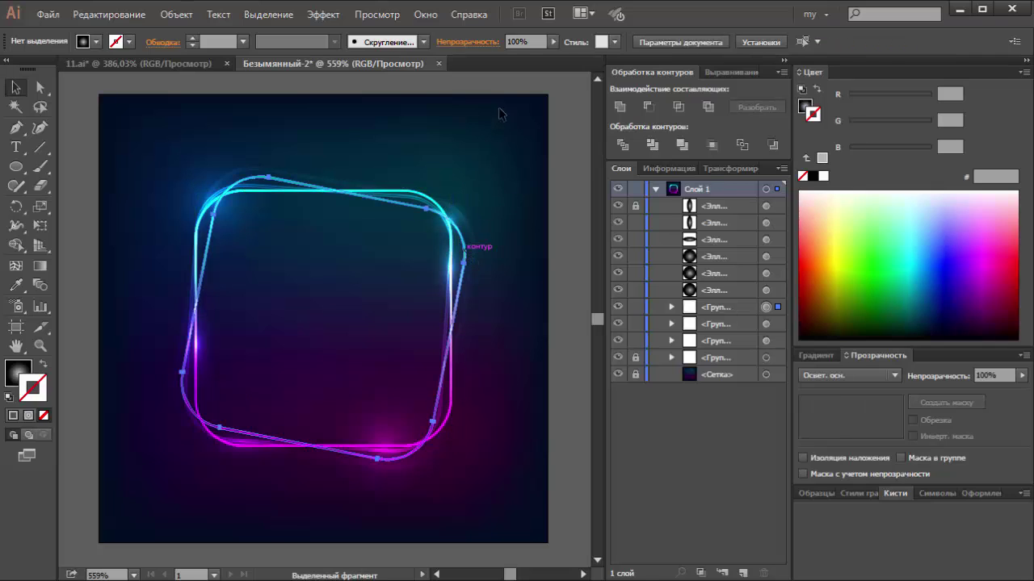
{"action": "left_click_drag", "start_coordinate": [513, 57], "coordinate": [509, 56]}
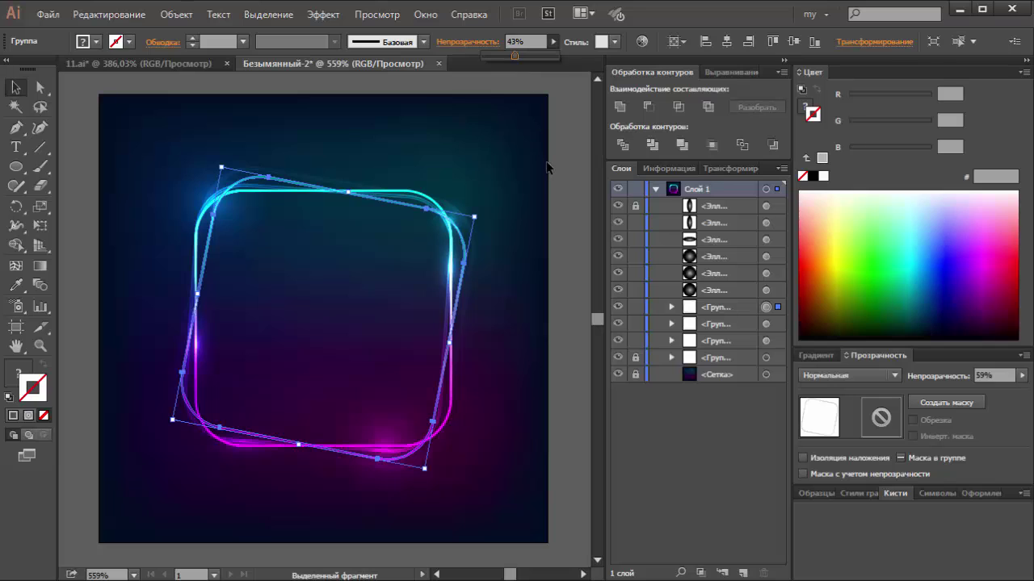
{"action": "key", "text": "Return"}
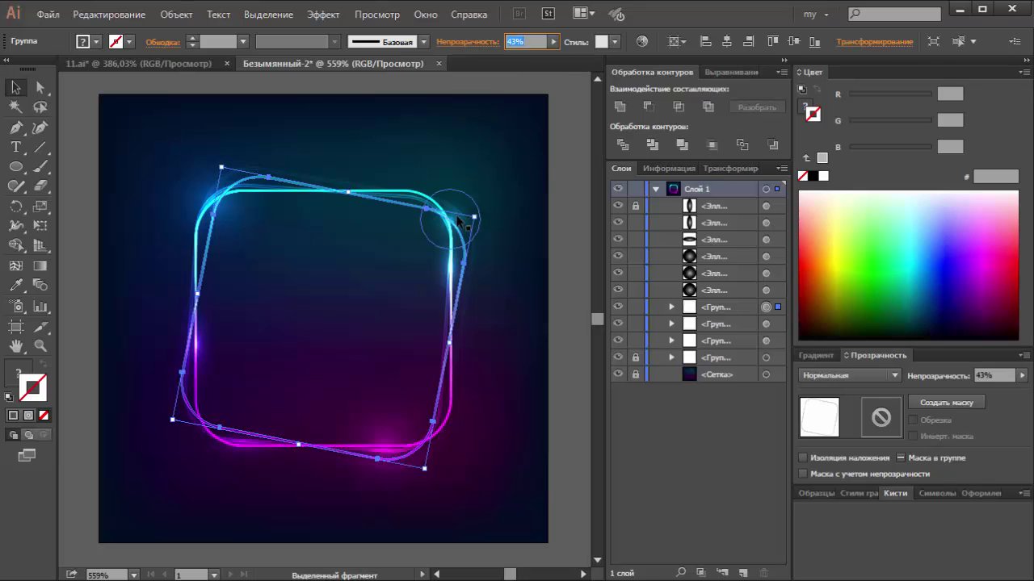
Rotate the faint 11% glow frame and briefly isolate its group
{"action": "left_click", "coordinate": [461, 224]}
{"action": "left_click", "coordinate": [472, 263]}
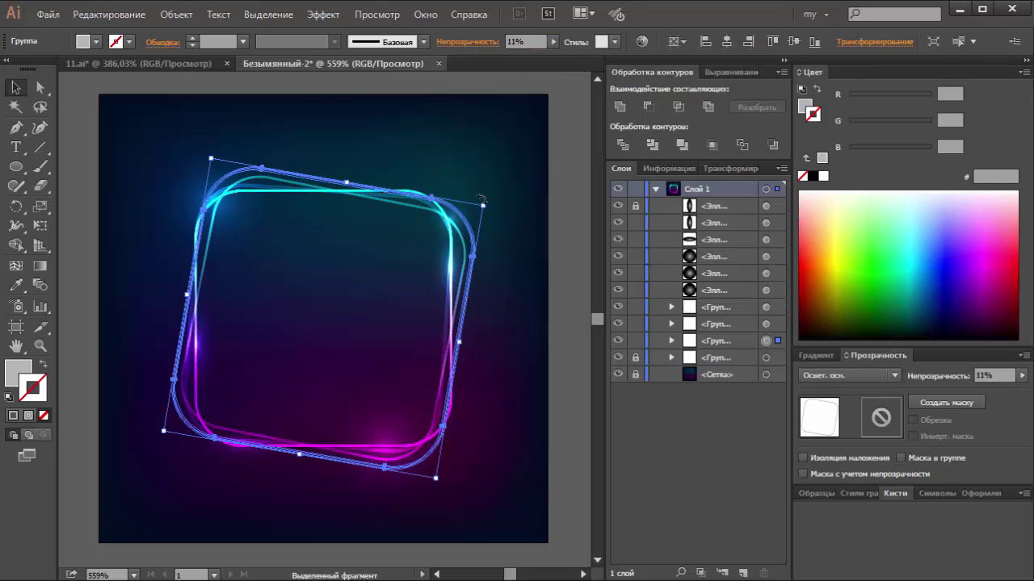
{"action": "left_click_drag", "start_coordinate": [480, 198], "coordinate": [449, 222]}
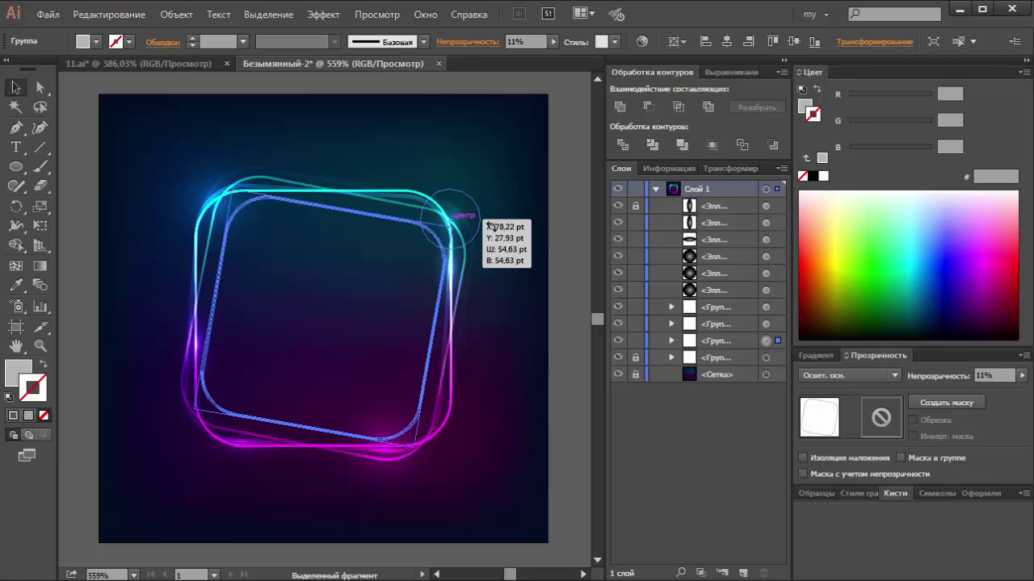
{"action": "left_click", "coordinate": [565, 320]}
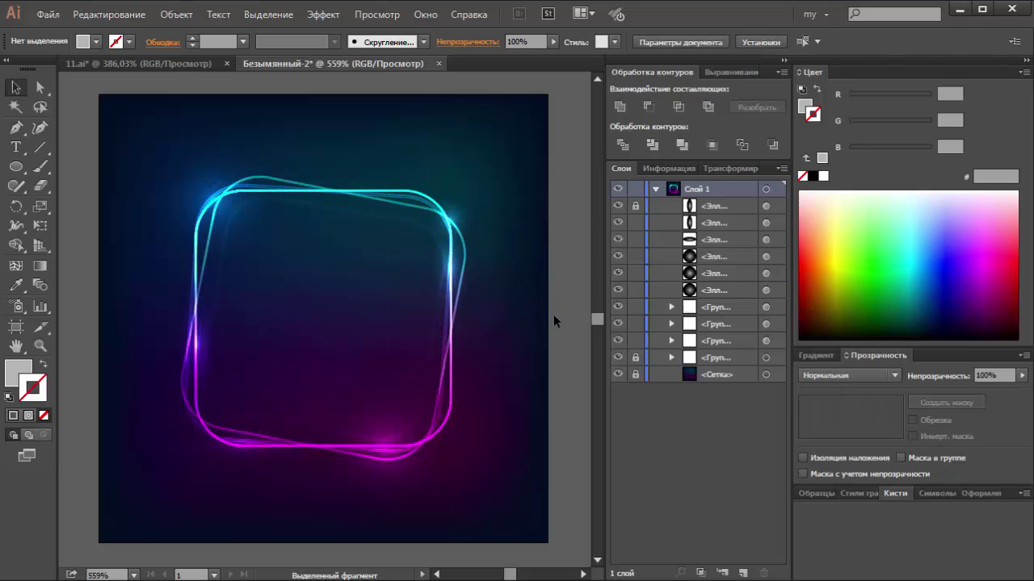
{"action": "double_click", "coordinate": [365, 215]}
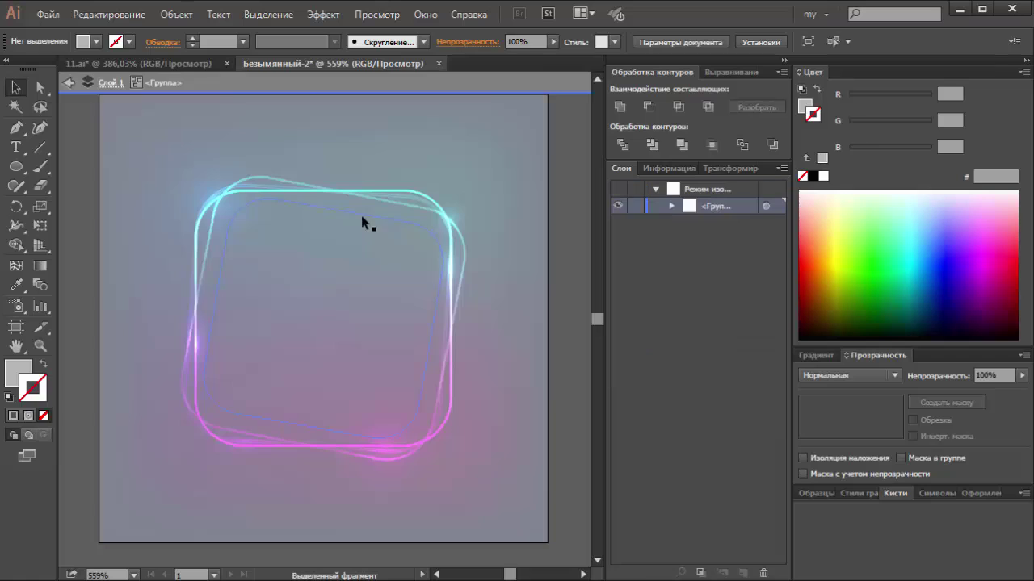
{"action": "double_click", "coordinate": [562, 220]}
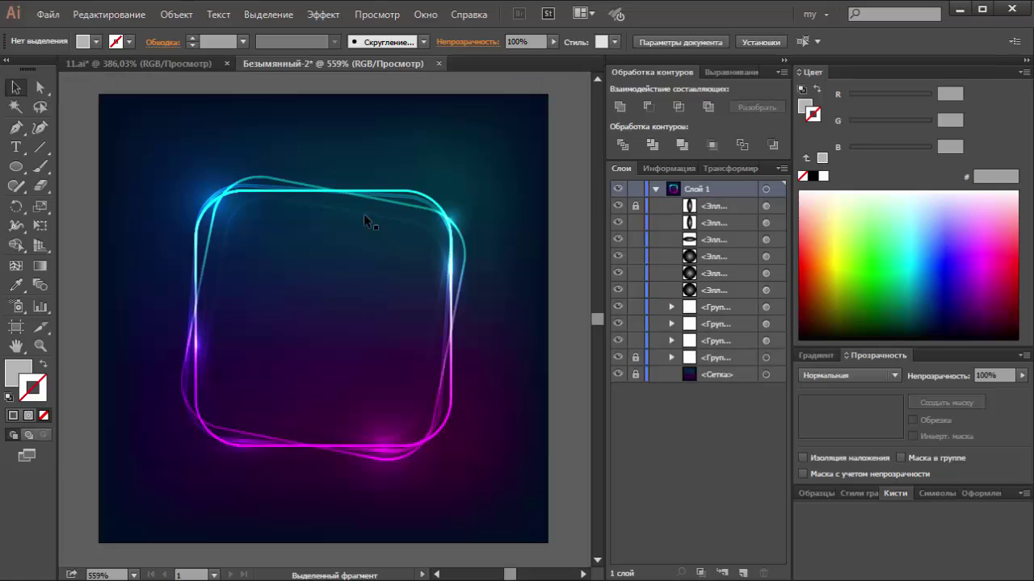
Resize the faint glow frame and enlarge the 52% glow frame around the others
{"action": "left_click", "coordinate": [363, 214]}
{"action": "left_click_drag", "start_coordinate": [214, 203], "coordinate": [223, 175]}
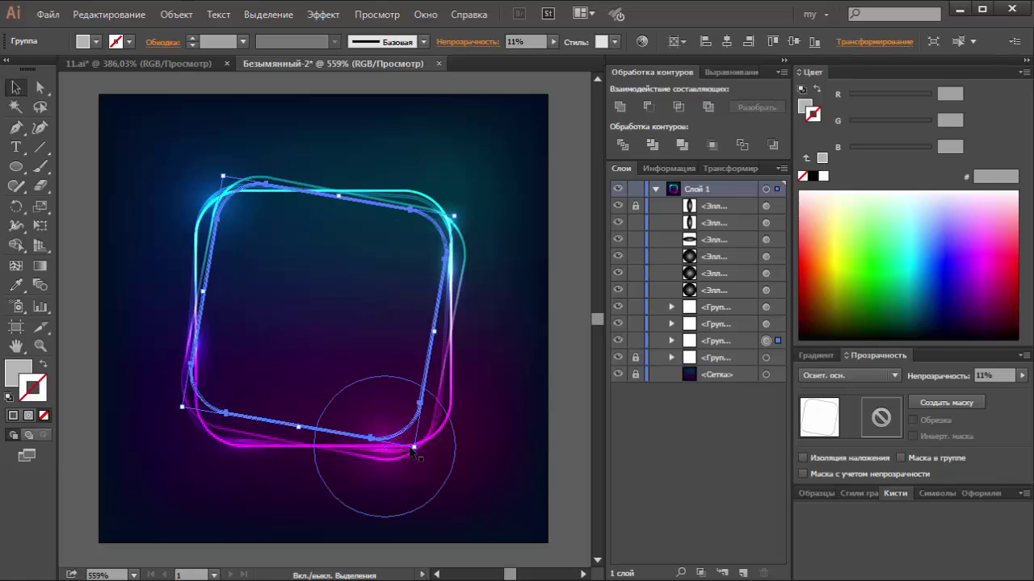
{"action": "left_click_drag", "start_coordinate": [414, 447], "coordinate": [416, 450]}
{"action": "left_click", "coordinate": [196, 428]}
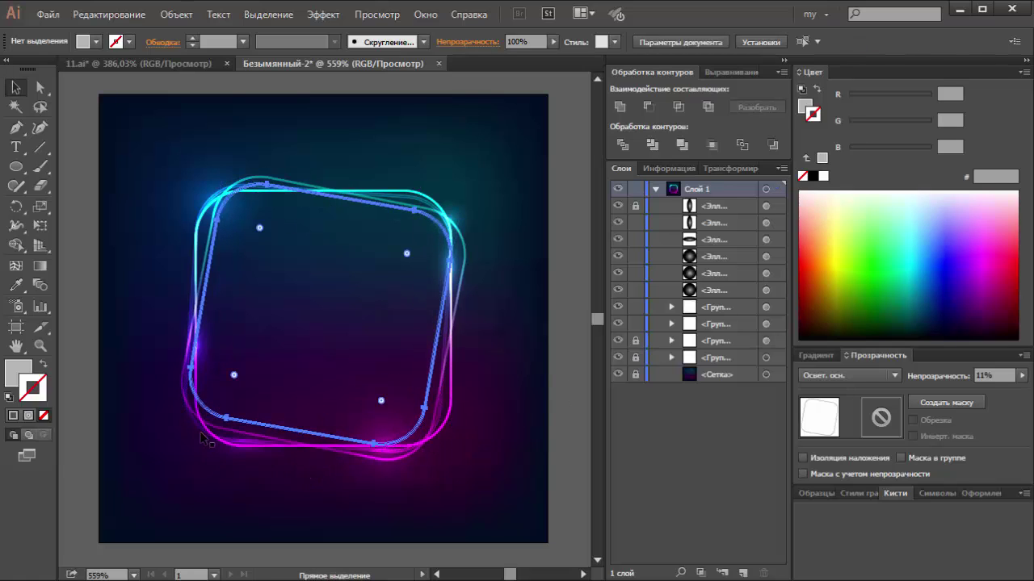
{"action": "left_click", "coordinate": [196, 429]}
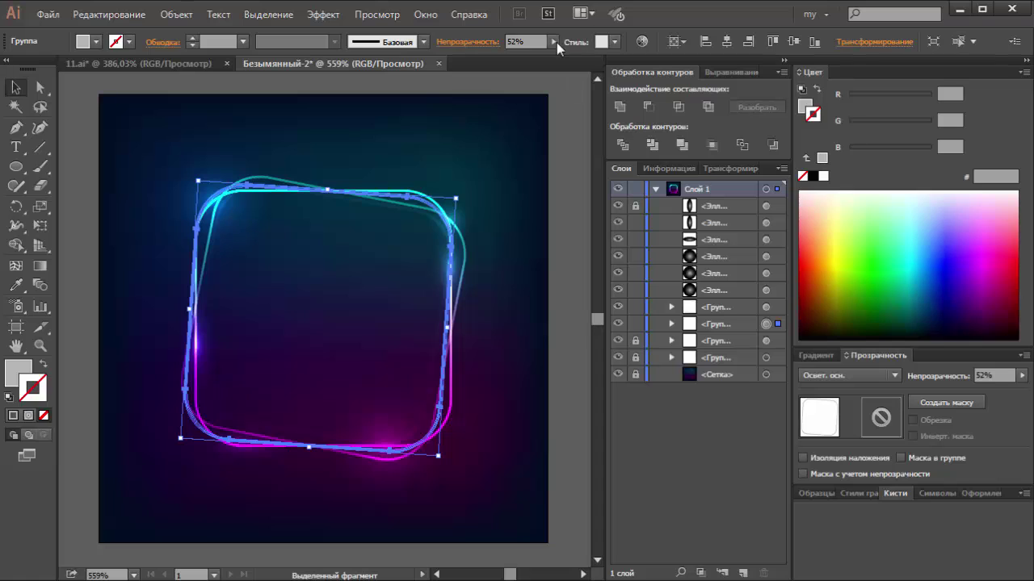
{"action": "mouse_move", "coordinate": [455, 198]}
{"action": "left_mouse_down"}
{"action": "mouse_move", "coordinate": [480, 173]}
{"action": "mouse_move", "coordinate": [473, 181]}
{"action": "left_mouse_up"}
{"action": "left_click_drag", "start_coordinate": [579, 325], "coordinate": [564, 367]}
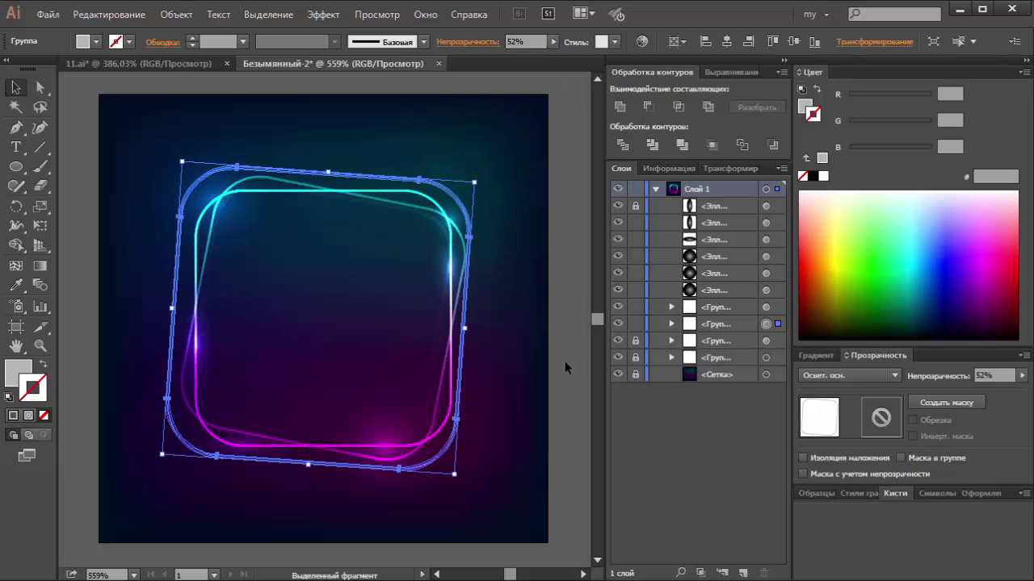
{"action": "left_click", "coordinate": [550, 442]}
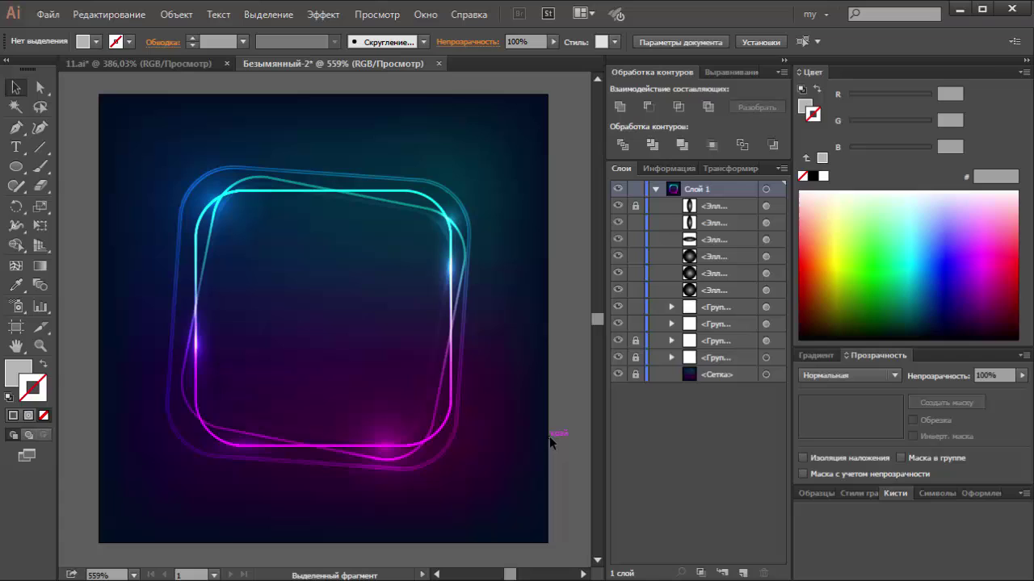
Paste a copy of the outer glow frame in front, rotate it nearly upright, and remove the extra
{"action": "left_click", "coordinate": [186, 449]}
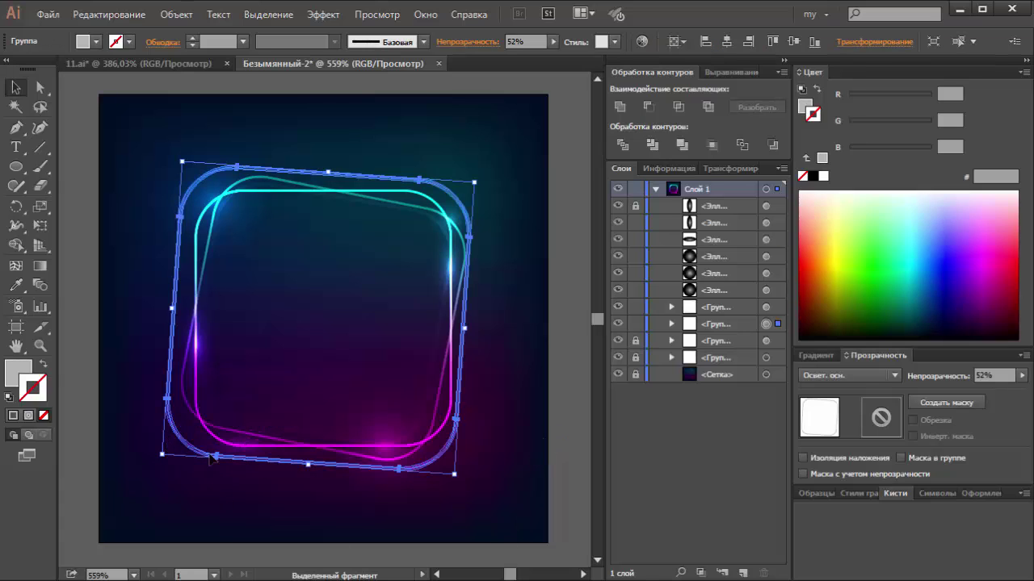
{"action": "key", "text": "a"}
{"action": "key", "text": "ctrl+f"}
{"action": "left_click", "coordinate": [556, 481]}
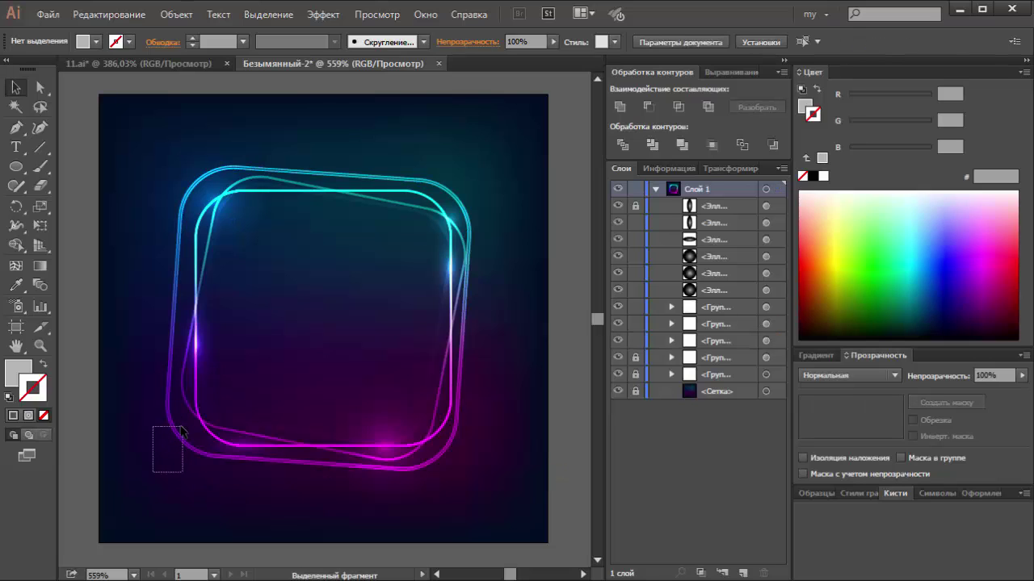
{"action": "left_click_drag", "start_coordinate": [227, 475], "coordinate": [229, 476]}
{"action": "left_click_drag", "start_coordinate": [460, 483], "coordinate": [519, 485]}
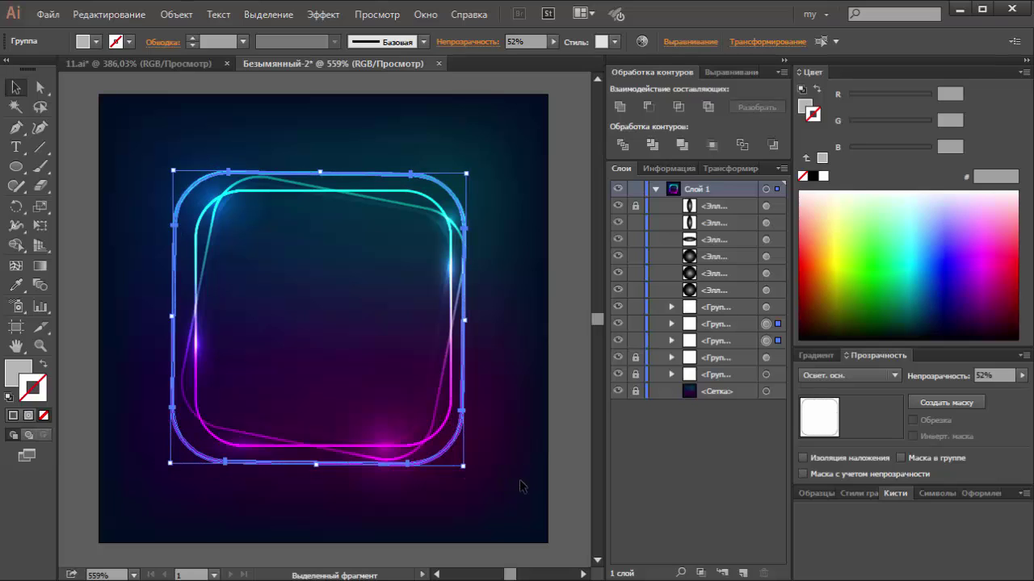
{"action": "key", "text": "ctrl+z"}
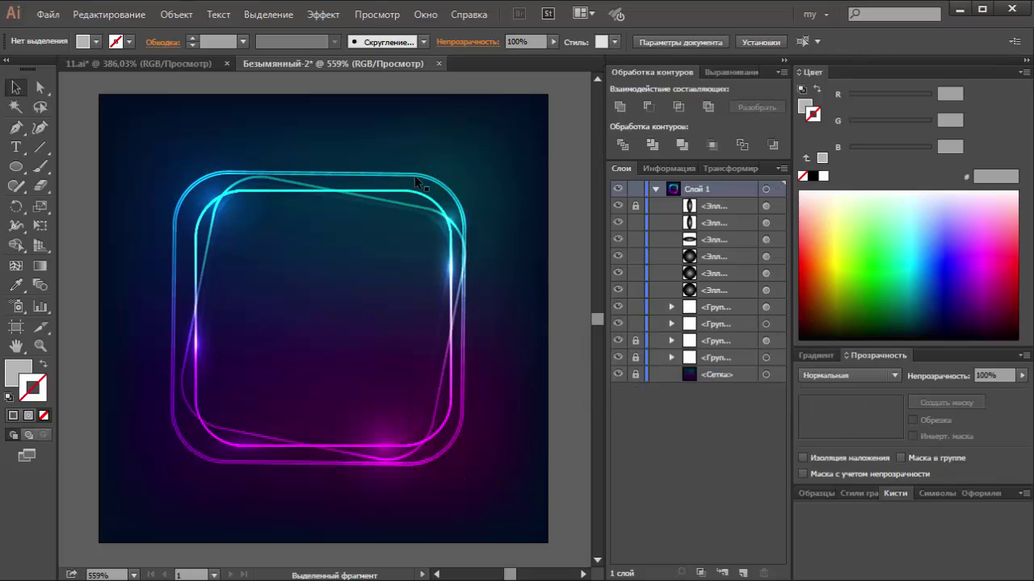
Select the whole artwork, unlock everything with Alt+Ctrl+2, and marquee-select the guides
{"action": "left_click", "coordinate": [322, 176]}
{"action": "left_click_drag", "start_coordinate": [483, 153], "coordinate": [429, 250]}
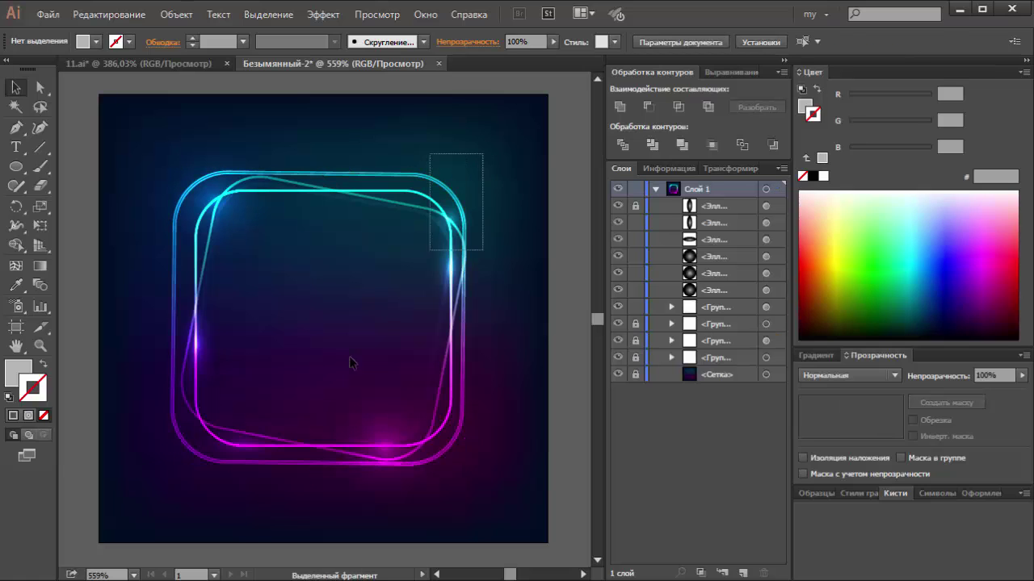
{"action": "left_click_drag", "start_coordinate": [350, 364], "coordinate": [169, 495]}
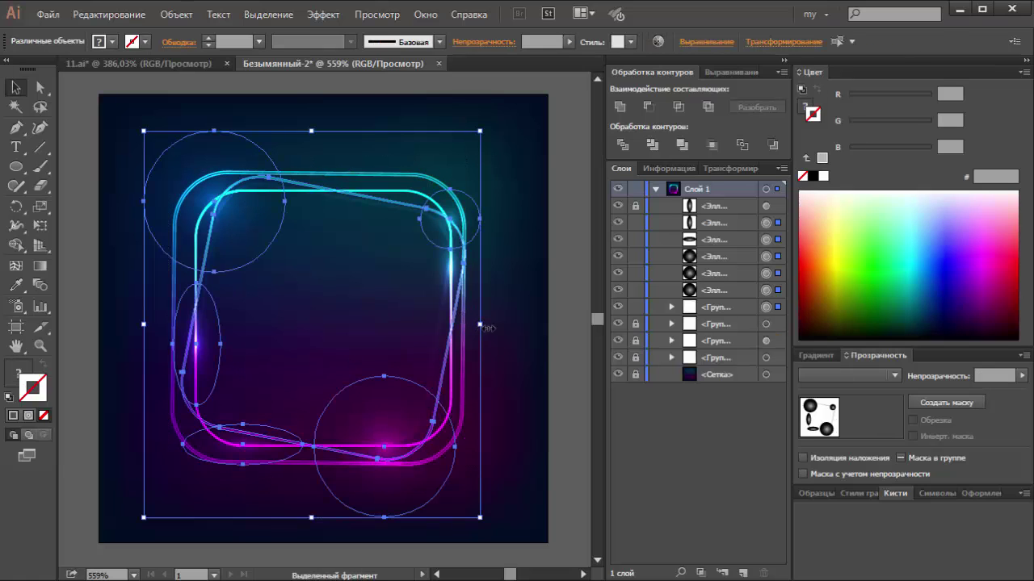
{"action": "key", "text": "ctrl+alt+2"}
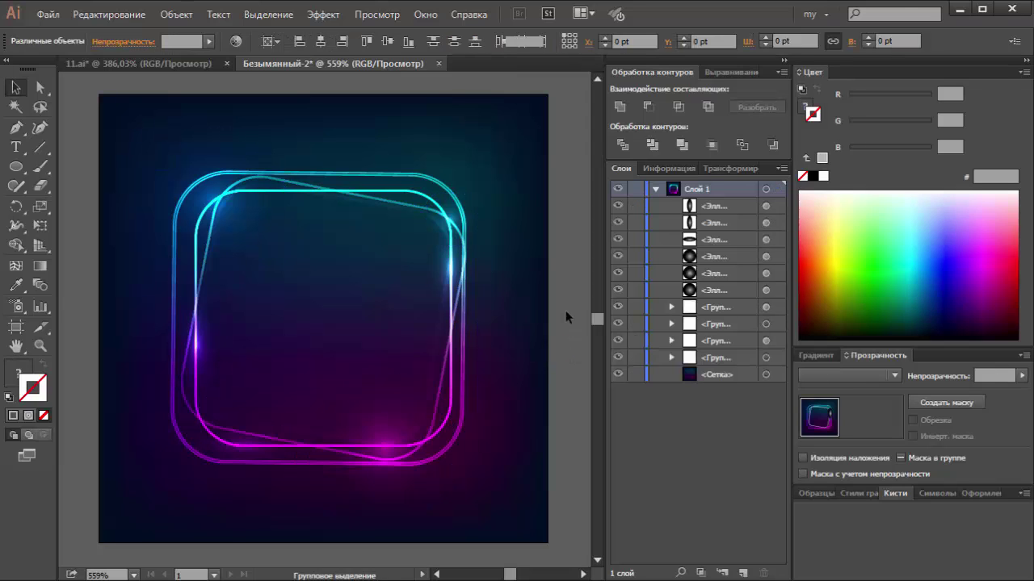
{"action": "left_click_drag", "start_coordinate": [566, 311], "coordinate": [518, 349]}
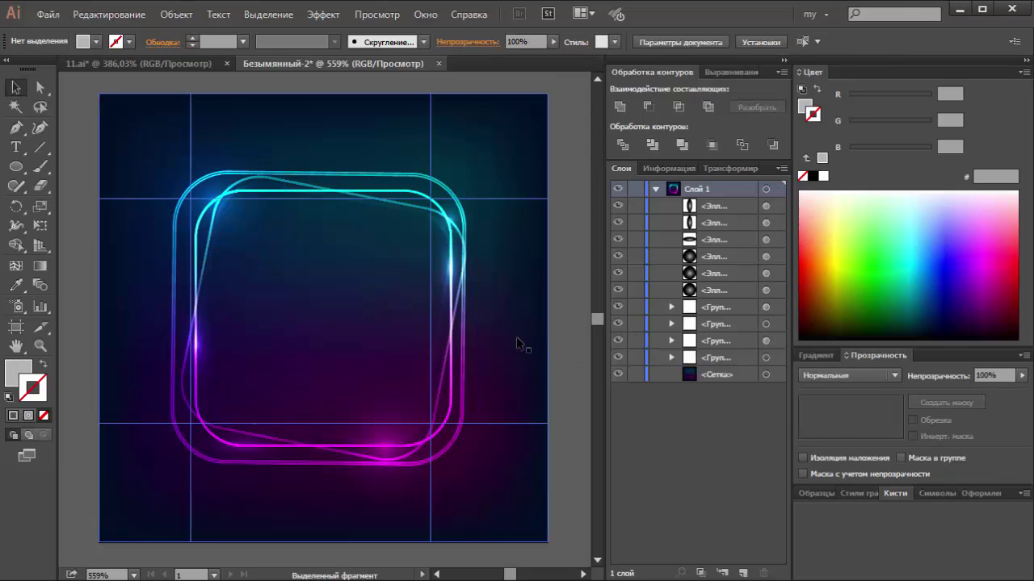
Delete the guides and Alt-drag glow ellipse copies down the right edge and onto the left edge
{"action": "key", "text": "Delete"}
{"action": "left_click", "coordinate": [442, 274]}
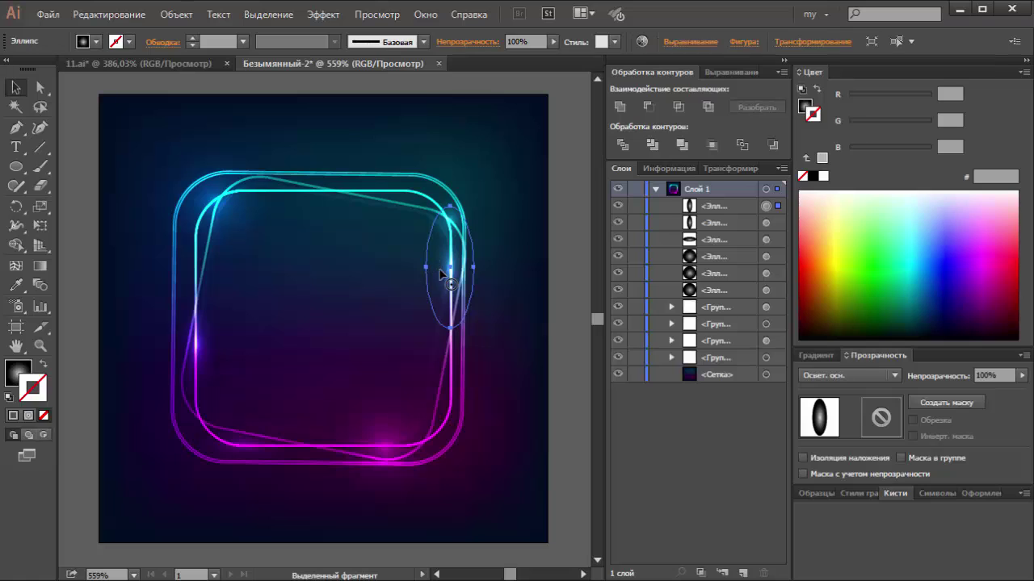
{"action": "left_click_drag", "start_coordinate": [466, 287], "coordinate": [484, 370]}
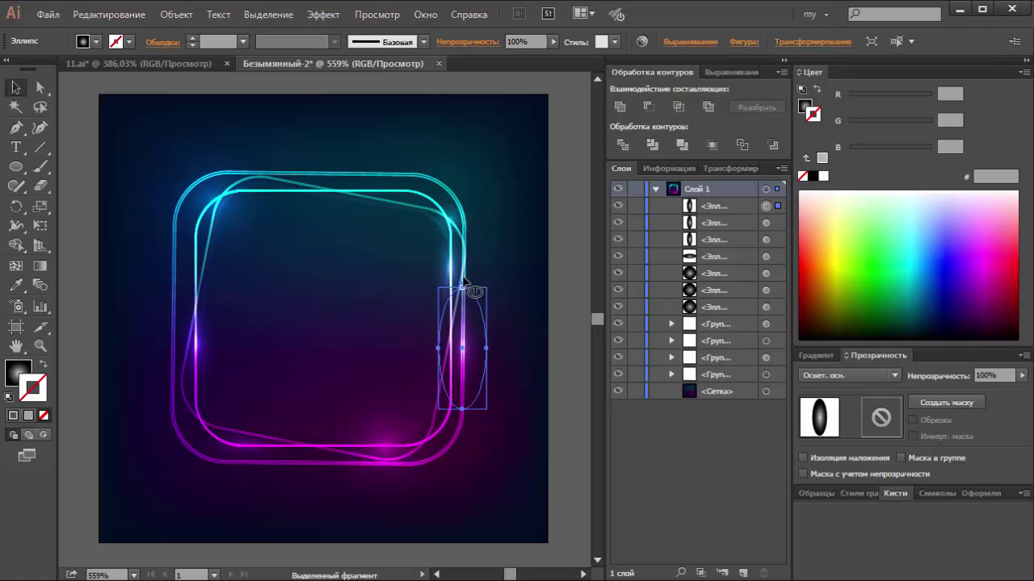
{"action": "left_click", "coordinate": [471, 296], "text": "shift"}
{"action": "mouse_move", "coordinate": [478, 331]}
{"action": "left_mouse_down"}
{"action": "mouse_move", "coordinate": [181, 371]}
{"action": "mouse_move", "coordinate": [323, 156]}
{"action": "mouse_move", "coordinate": [353, 185]}
{"action": "left_mouse_up"}
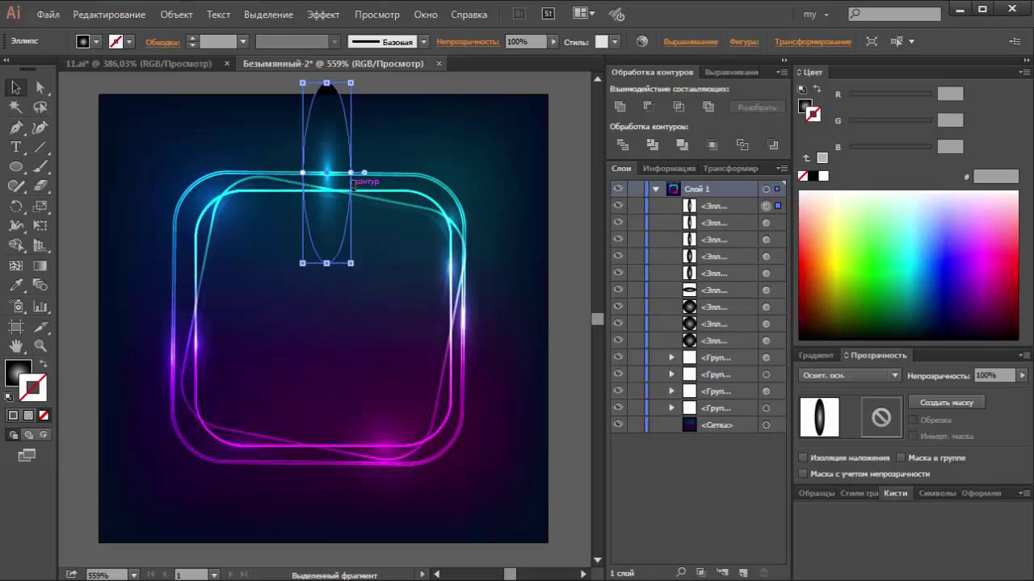
Cross a pasted ellipse copy at 90°, shrink and group both into a sparkle at the top-left corner
{"action": "key", "text": "ctrl+c"}
{"action": "key", "text": "ctrl+f"}
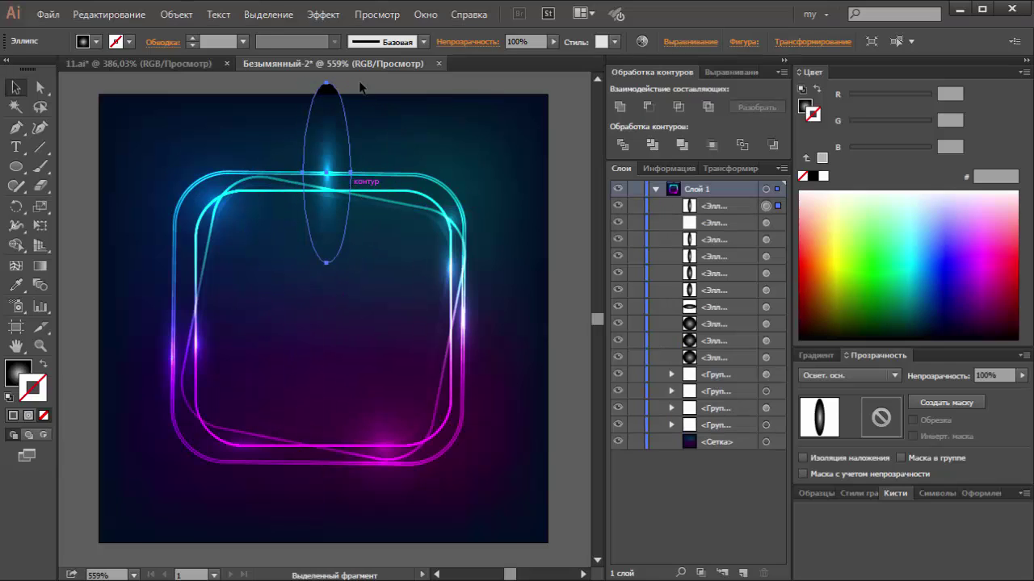
{"action": "left_click_drag", "start_coordinate": [356, 78], "coordinate": [374, 176]}
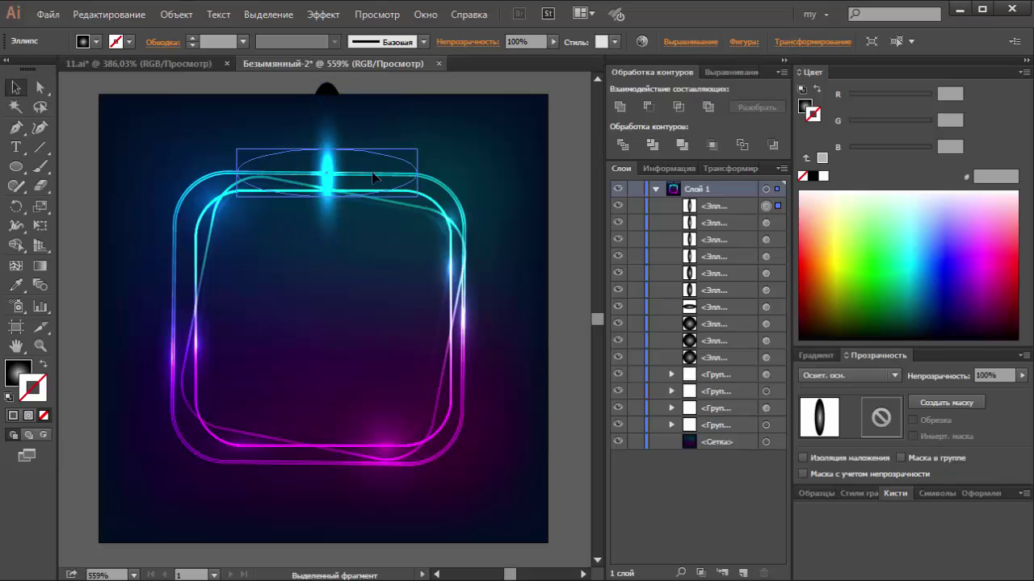
{"action": "left_click_drag", "start_coordinate": [333, 120], "coordinate": [331, 114]}
{"action": "left_click", "coordinate": [333, 116], "text": "shift"}
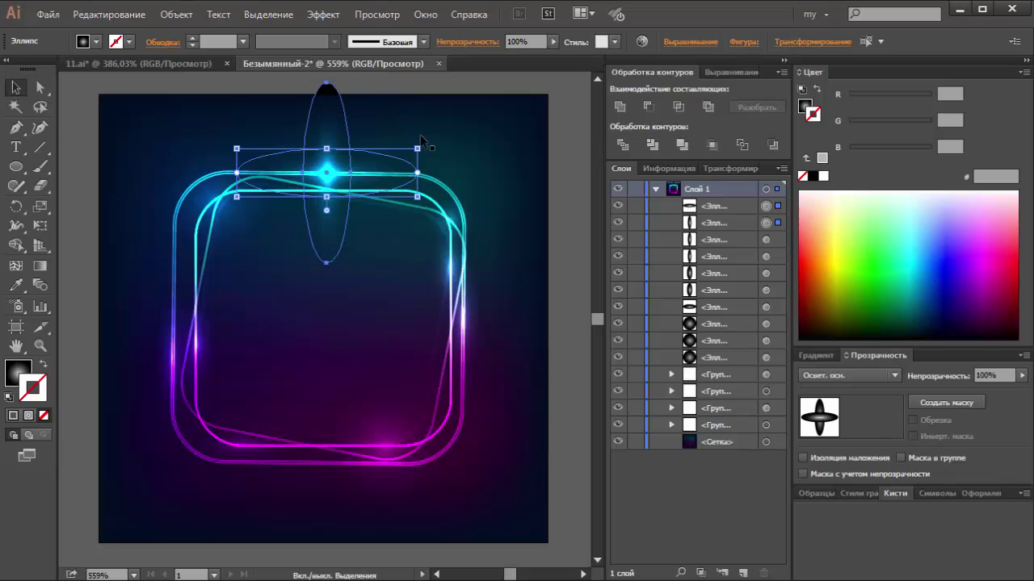
{"action": "mouse_move", "coordinate": [417, 84]}
{"action": "left_mouse_down"}
{"action": "mouse_move", "coordinate": [352, 124]}
{"action": "mouse_move", "coordinate": [309, 181]}
{"action": "left_mouse_up"}
{"action": "key", "text": "ctrl+g"}
{"action": "left_click_drag", "start_coordinate": [267, 230], "coordinate": [191, 190]}
Lock the background mesh and the plain top-left glow ellipse with Ctrl+2
{"action": "left_click", "coordinate": [537, 149]}
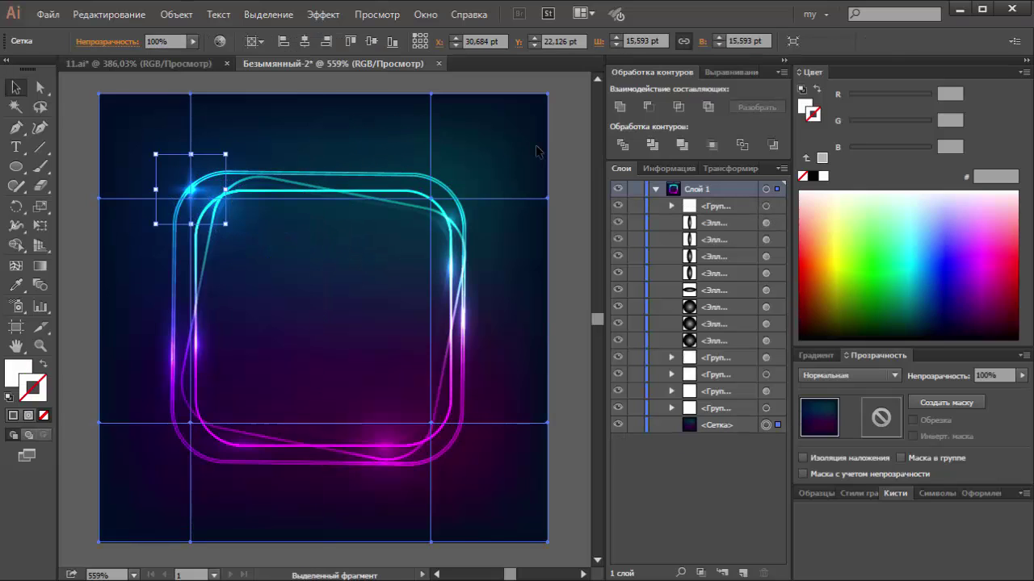
{"action": "key", "text": "ctrl+2"}
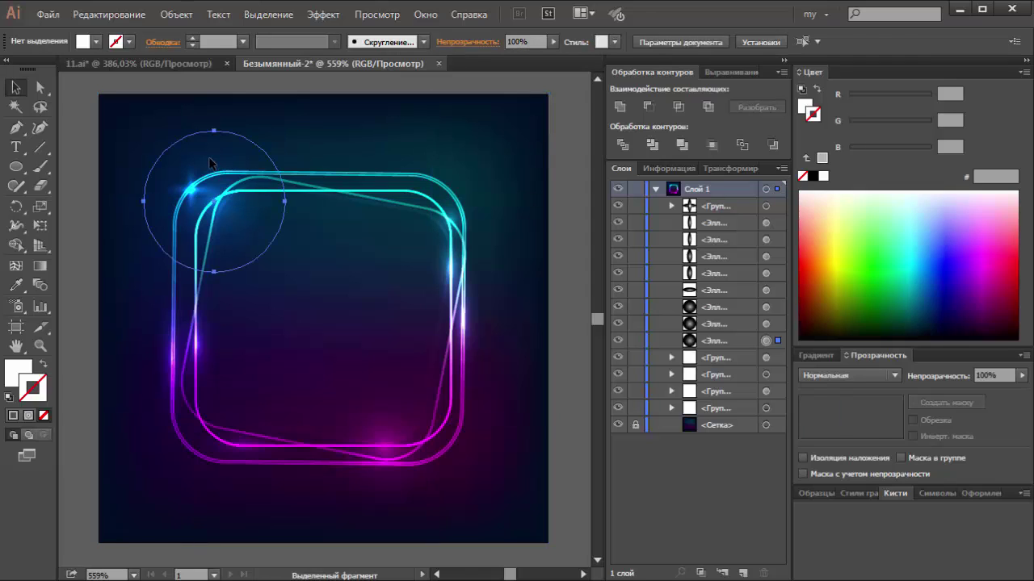
{"action": "left_click", "coordinate": [210, 163]}
{"action": "key", "text": "ctrl+2"}
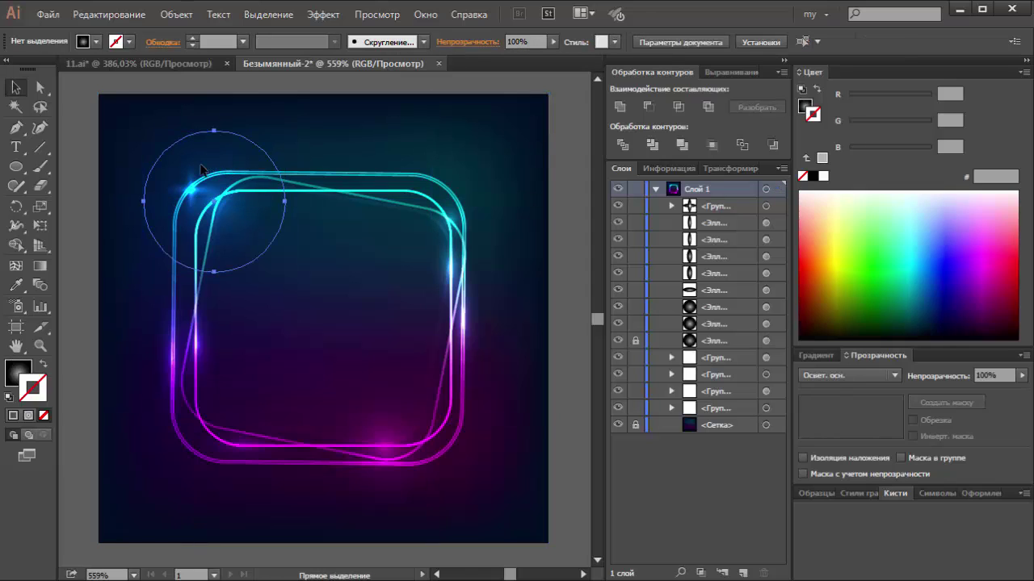
Copy the sparkle glow, resize it, and rotate the copy onto the frame's right edge
{"action": "left_click_drag", "start_coordinate": [187, 173], "coordinate": [234, 180]}
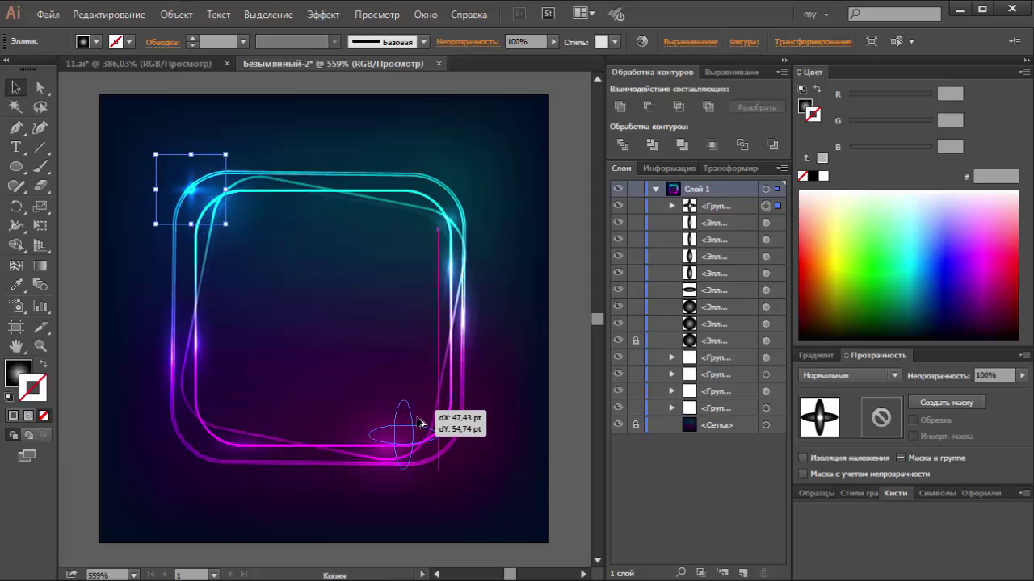
{"action": "left_click_drag", "start_coordinate": [347, 336], "coordinate": [433, 412]}
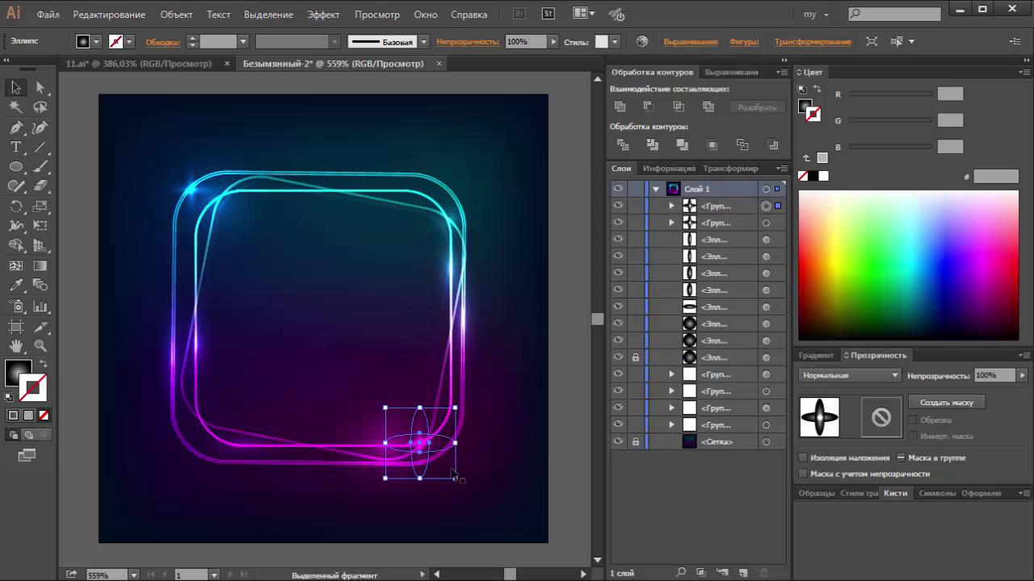
{"action": "mouse_move", "coordinate": [455, 480]}
{"action": "left_mouse_down"}
{"action": "mouse_move", "coordinate": [484, 483]}
{"action": "mouse_move", "coordinate": [508, 281]}
{"action": "left_mouse_up"}
{"action": "left_click", "coordinate": [568, 461]}
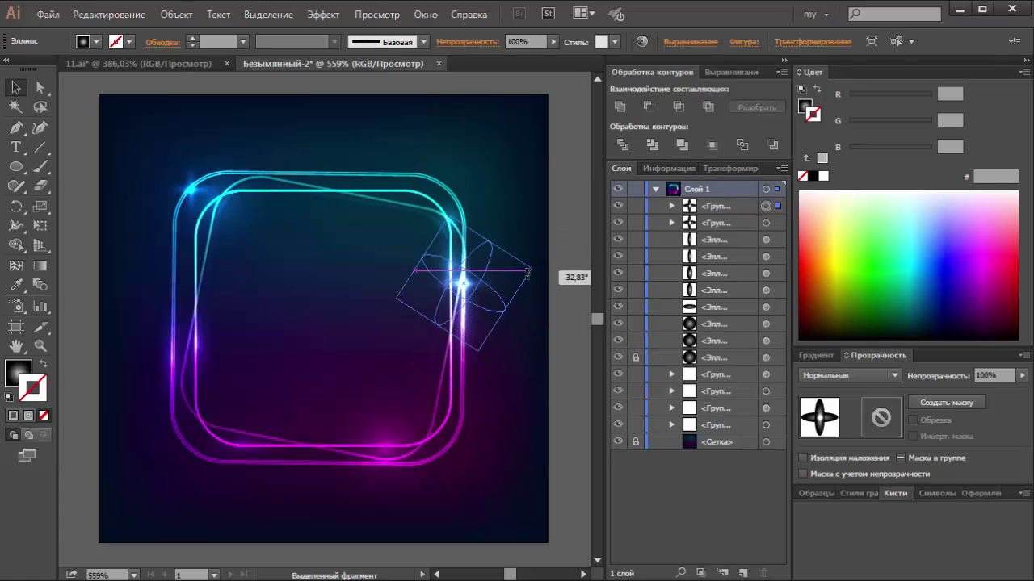
{"action": "left_click_drag", "start_coordinate": [518, 231], "coordinate": [560, 300]}
{"action": "left_click", "coordinate": [560, 300]}
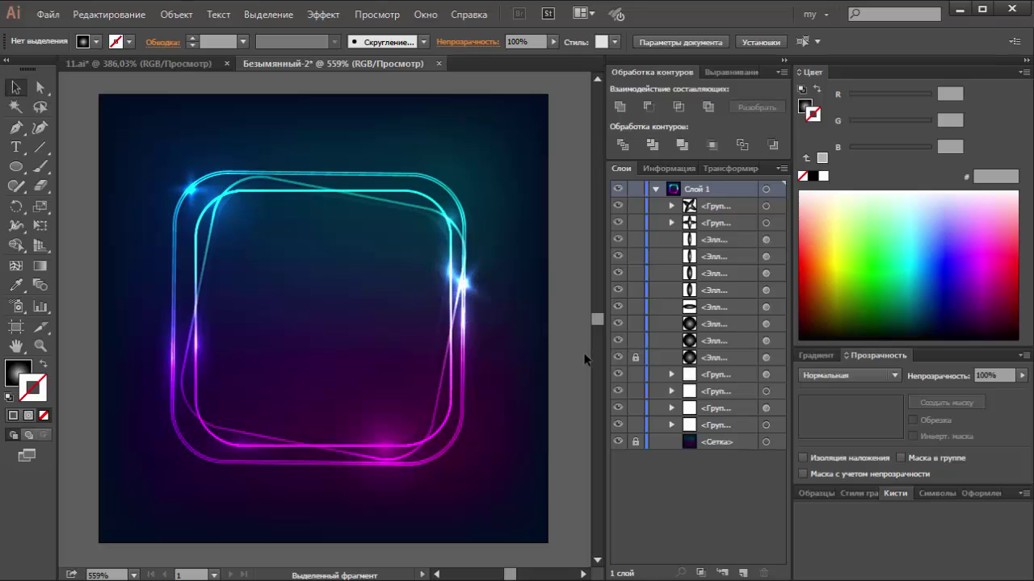
Tilt the faint glow group about 12 degrees and lower its opacity to 8%
{"action": "left_click", "coordinate": [428, 381]}
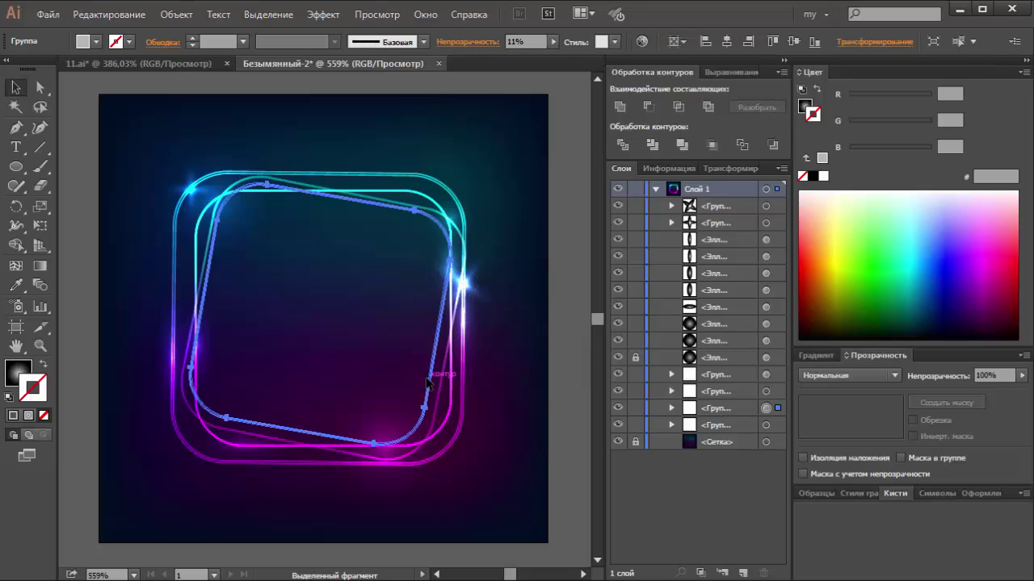
{"action": "left_click", "coordinate": [440, 452], "text": "shift"}
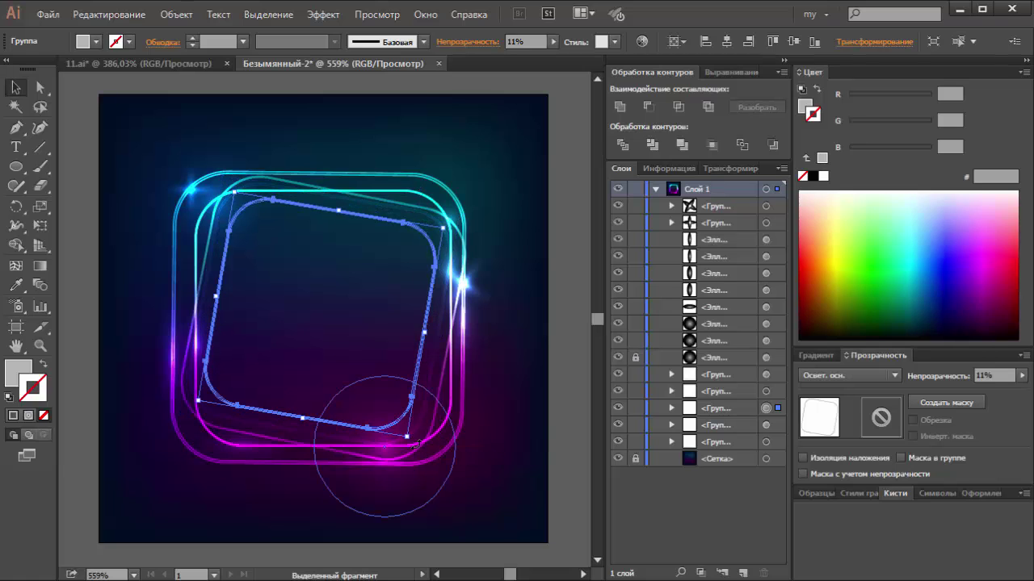
{"action": "left_click_drag", "start_coordinate": [425, 450], "coordinate": [447, 396]}
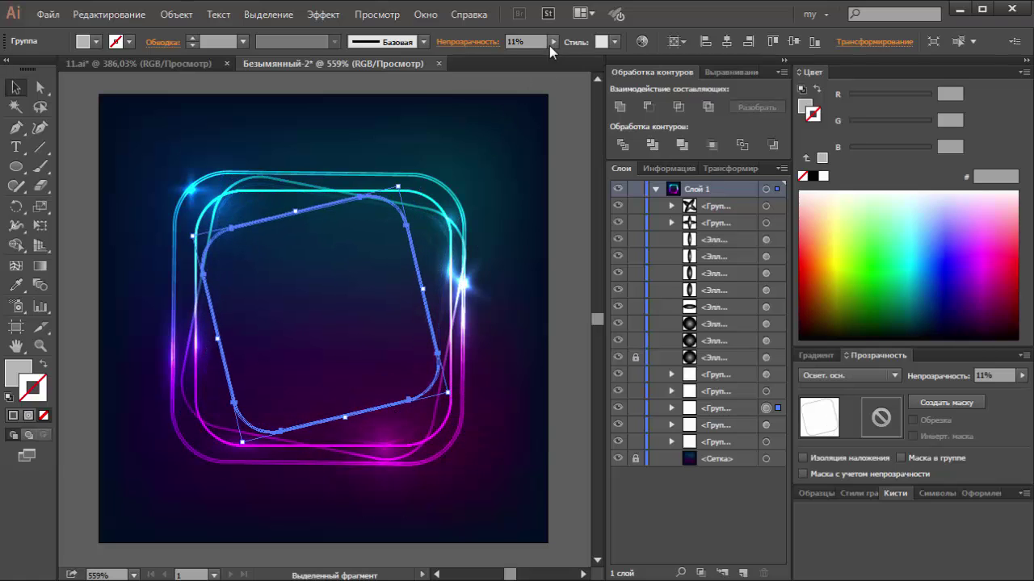
{"action": "left_click", "coordinate": [570, 190]}
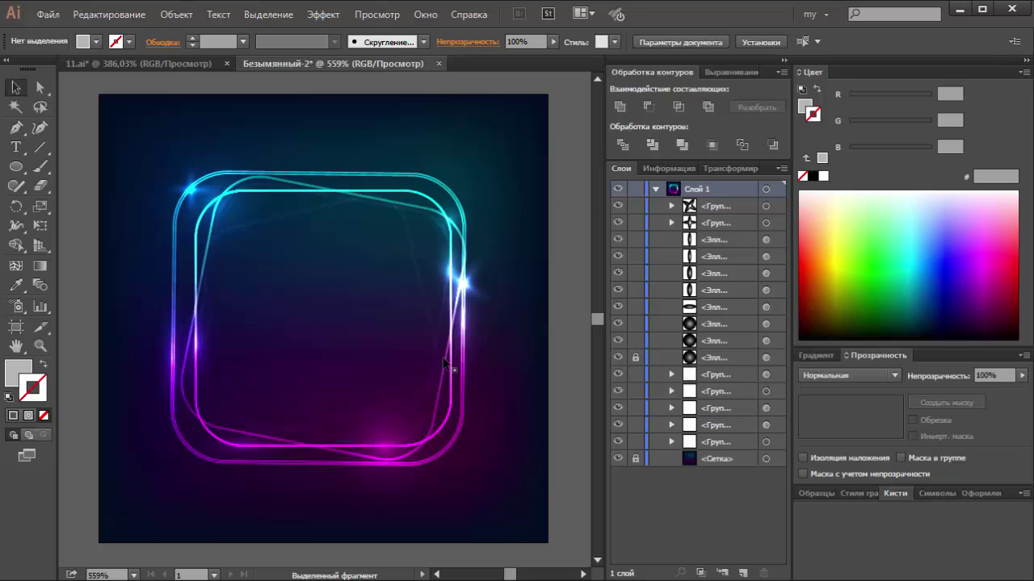
{"action": "left_click", "coordinate": [282, 217]}
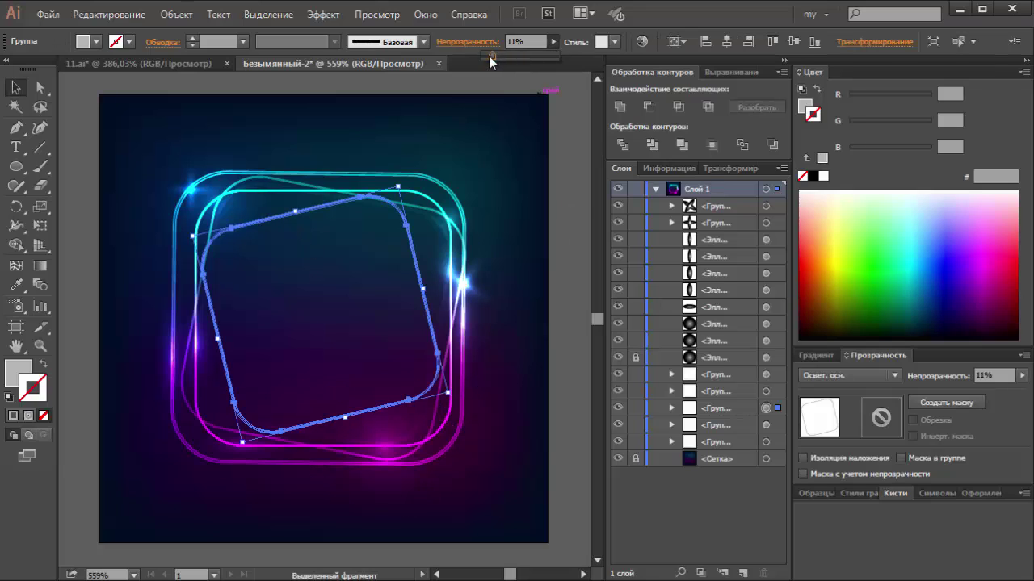
{"action": "key", "text": "Return"}
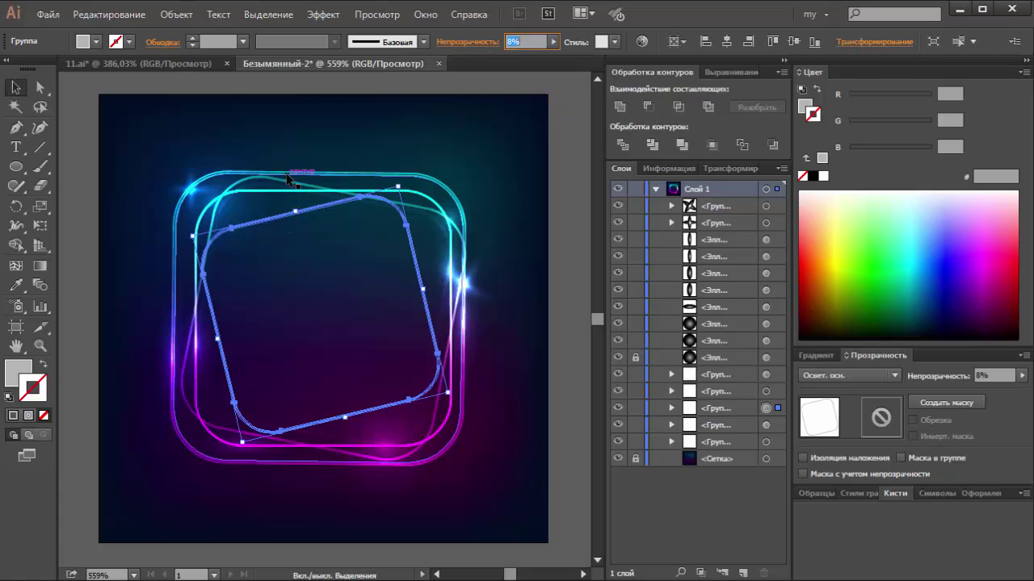
{"action": "left_click", "coordinate": [568, 243]}
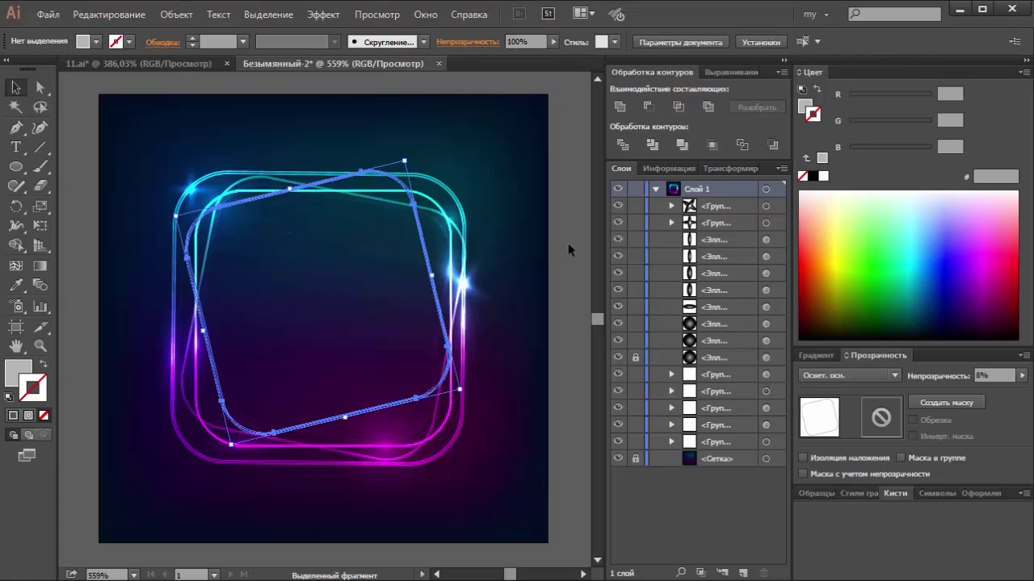
Group the upright inner glow outline with the left and right ellipse glows
{"action": "left_click", "coordinate": [384, 189]}
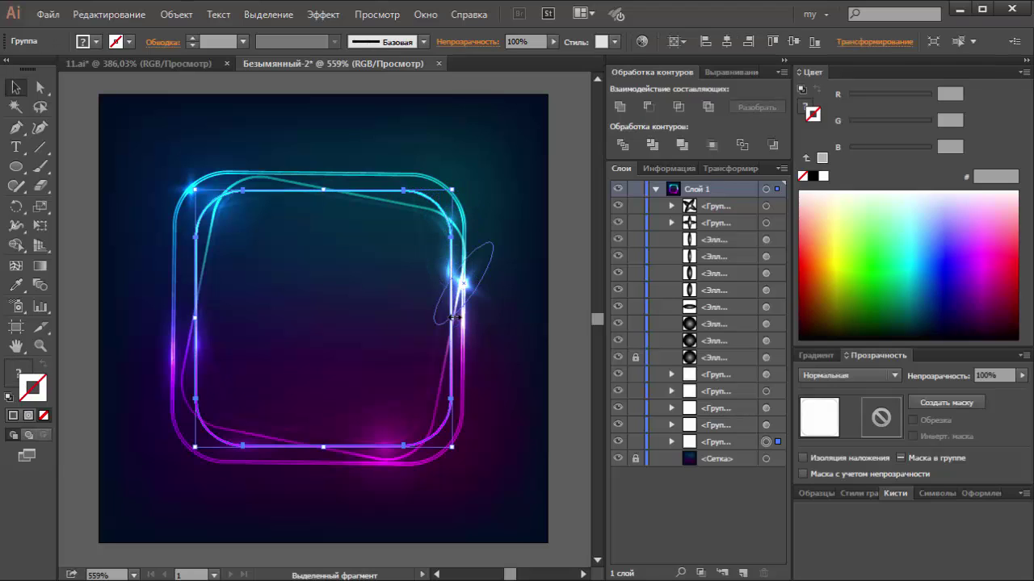
{"action": "left_click", "coordinate": [450, 331], "text": "shift"}
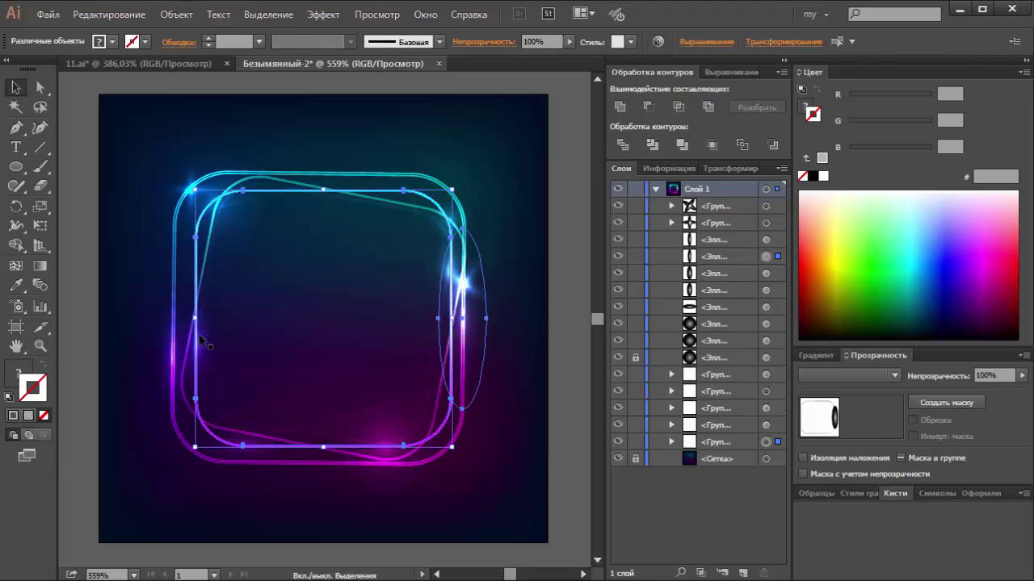
{"action": "left_click", "coordinate": [219, 343], "text": "shift"}
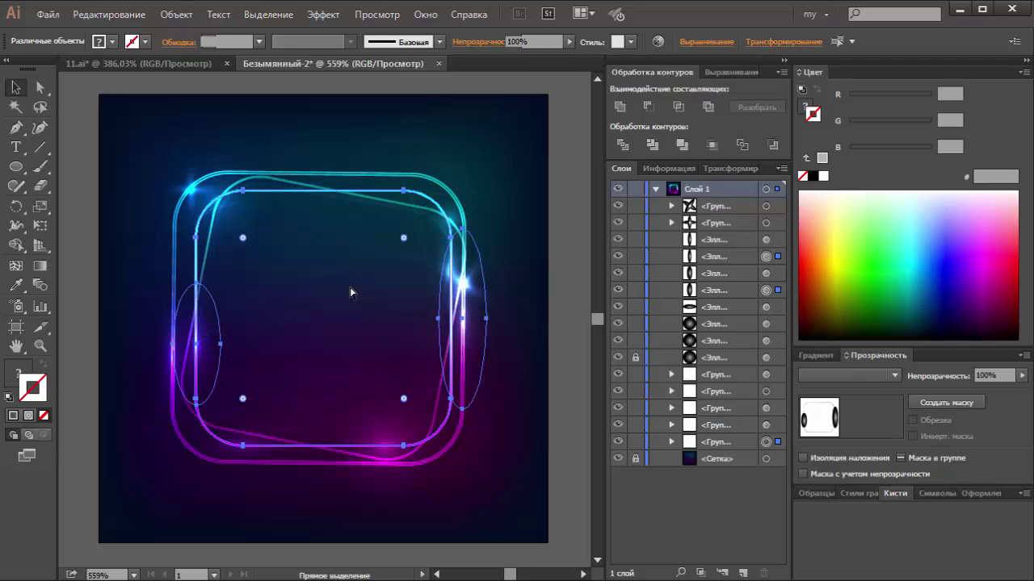
{"action": "key", "text": "ctrl+g"}
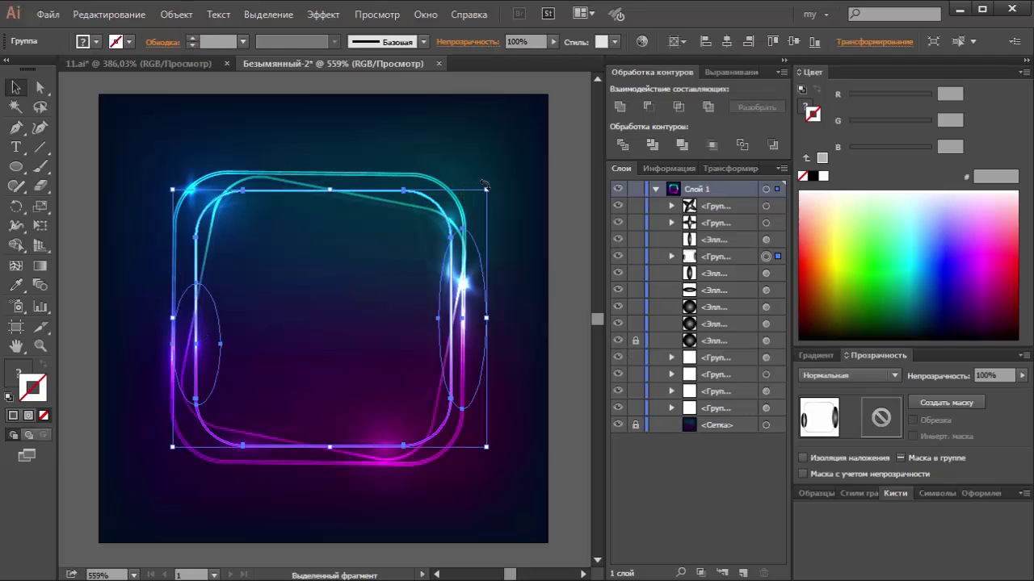
Stretch the glow group wider toward the top-right and nudge the right ellipse slightly down
{"action": "left_click_drag", "start_coordinate": [487, 190], "coordinate": [496, 174]}
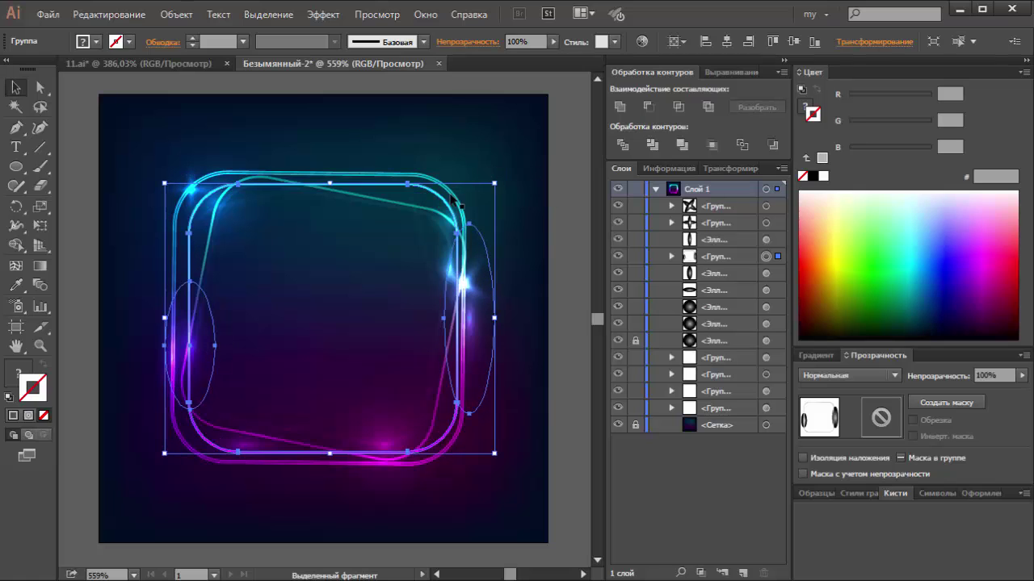
{"action": "left_click_drag", "start_coordinate": [494, 318], "coordinate": [509, 314]}
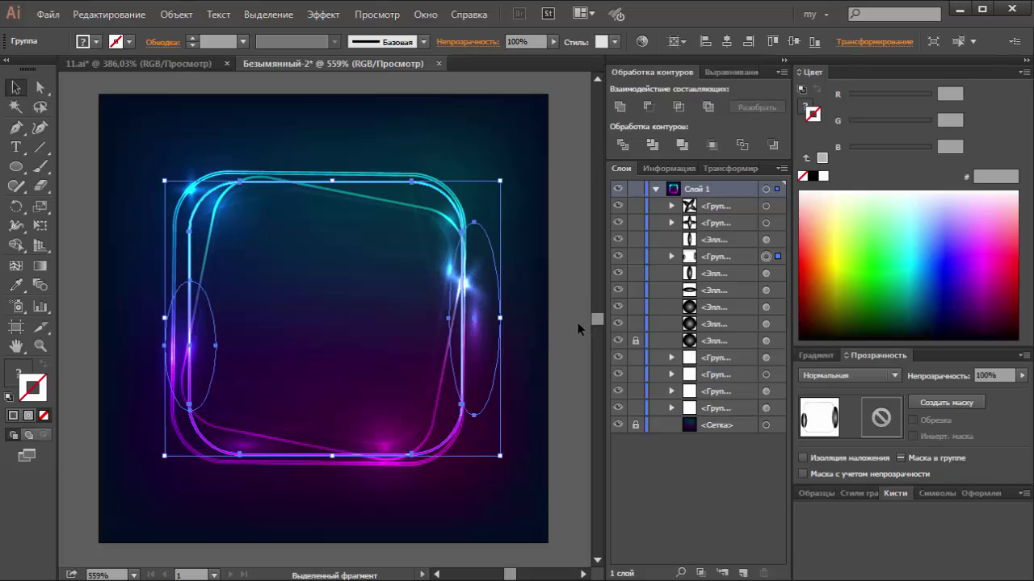
{"action": "left_click", "coordinate": [579, 329]}
{"action": "key", "text": "a"}
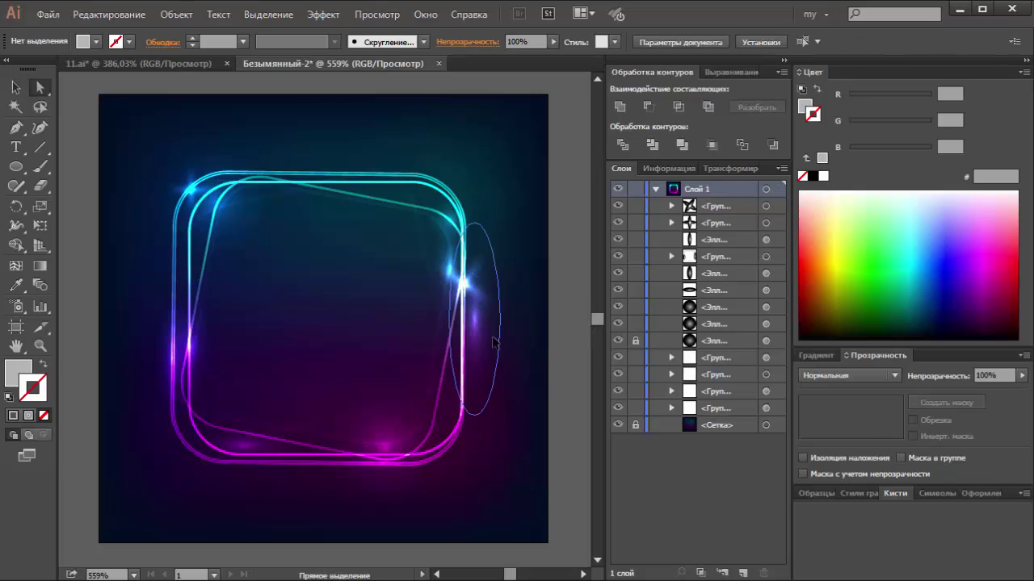
{"action": "left_click_drag", "start_coordinate": [495, 340], "coordinate": [484, 368]}
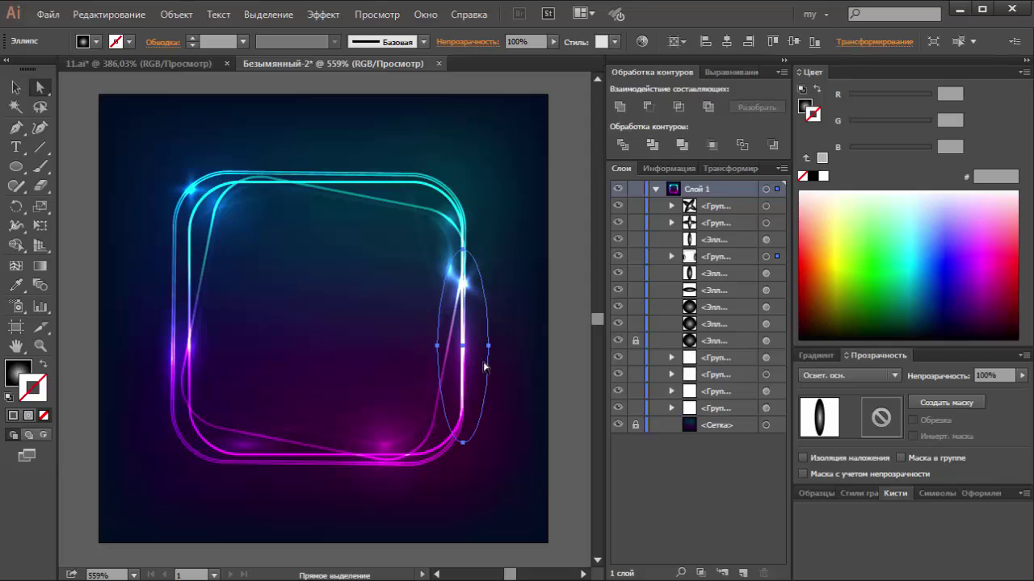
{"action": "left_click", "coordinate": [564, 343]}
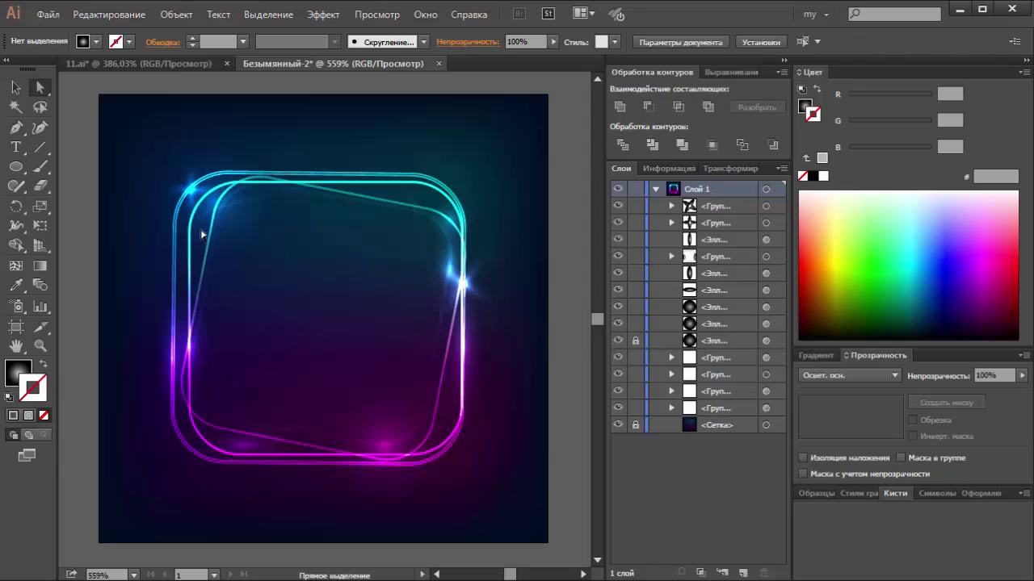
Set the tilted faint glow group's blend mode to Color Burn (Затемнение основы)
{"action": "left_click", "coordinate": [190, 256]}
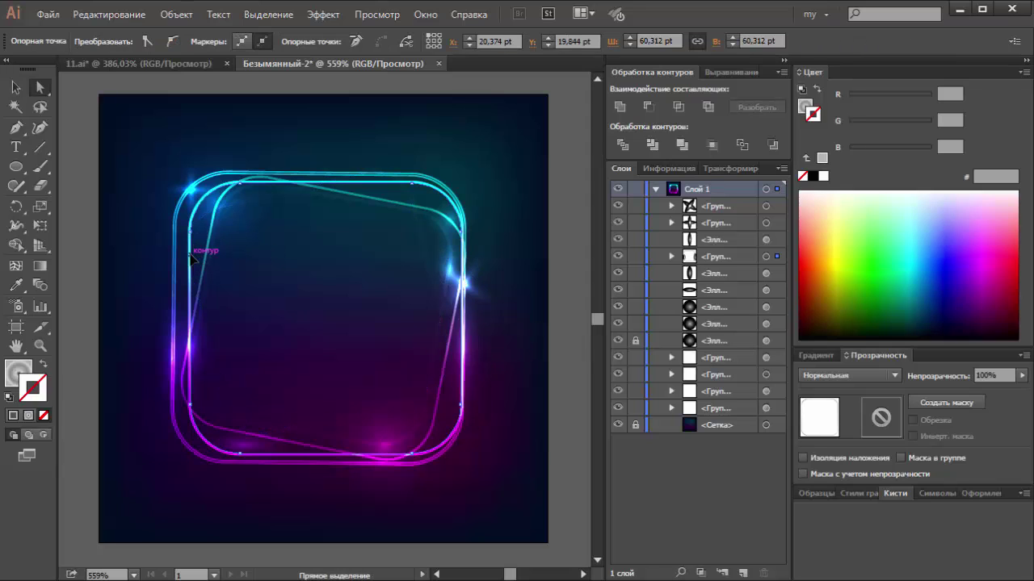
{"action": "left_click", "coordinate": [15, 88]}
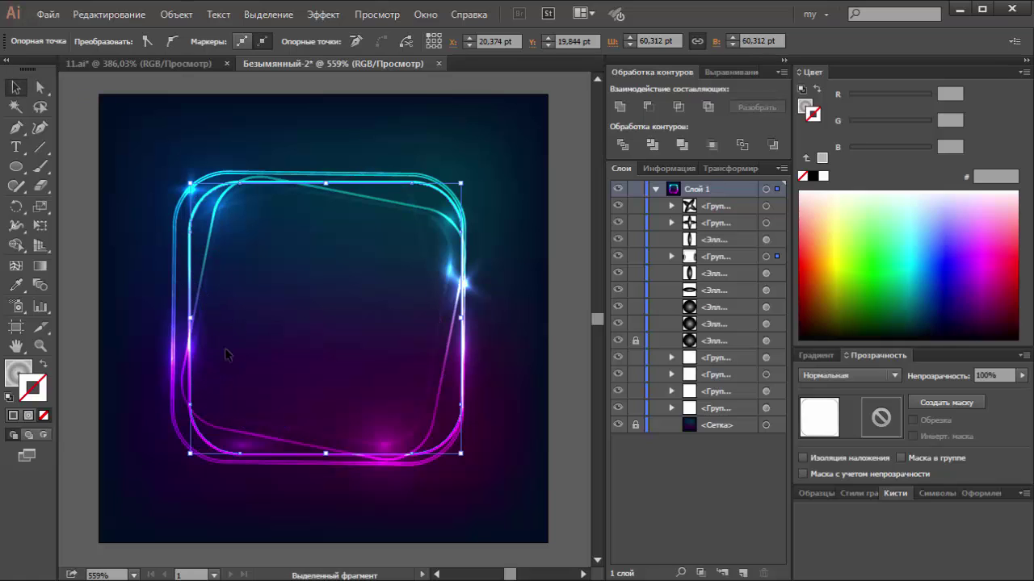
{"action": "left_click", "coordinate": [226, 399]}
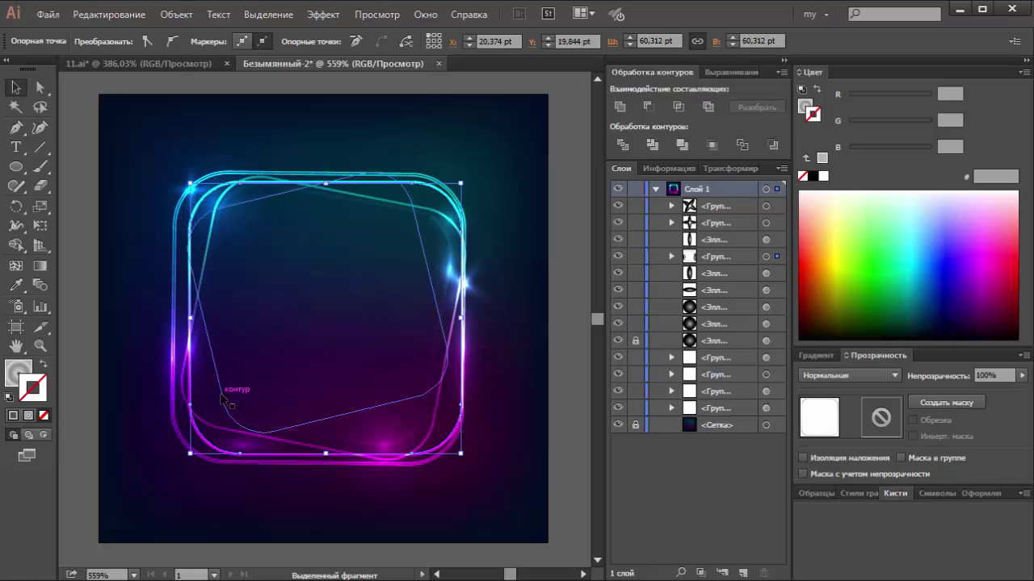
{"action": "left_click", "coordinate": [835, 376]}
{"action": "left_click", "coordinate": [818, 129]}
{"action": "left_click", "coordinate": [591, 318]}
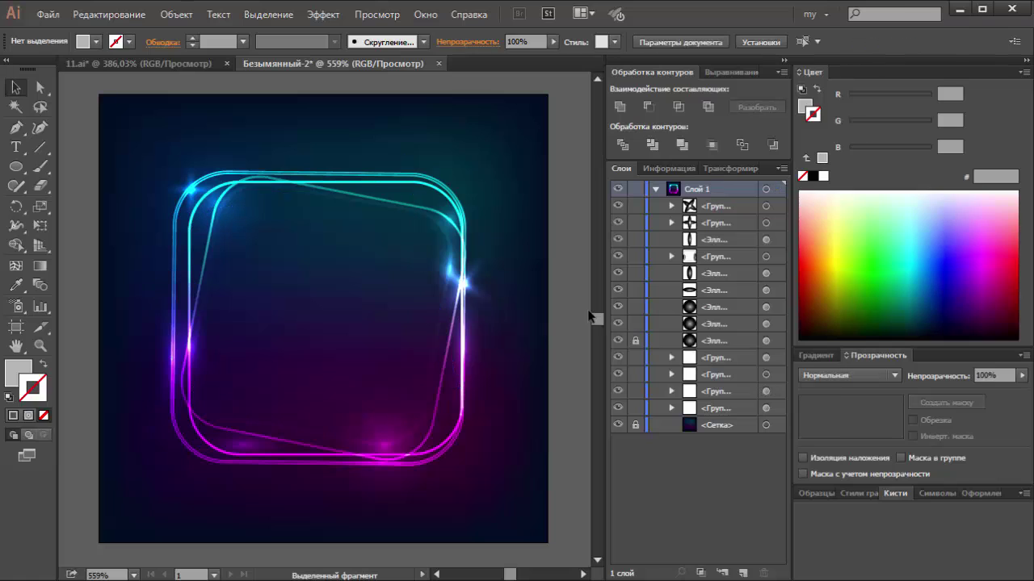
Rotate the glow outline upright, enlarge it, and shift it down-right into line with the frame
{"action": "left_click", "coordinate": [423, 247]}
{"action": "left_click", "coordinate": [425, 250]}
{"action": "left_click_drag", "start_coordinate": [449, 162], "coordinate": [437, 190]}
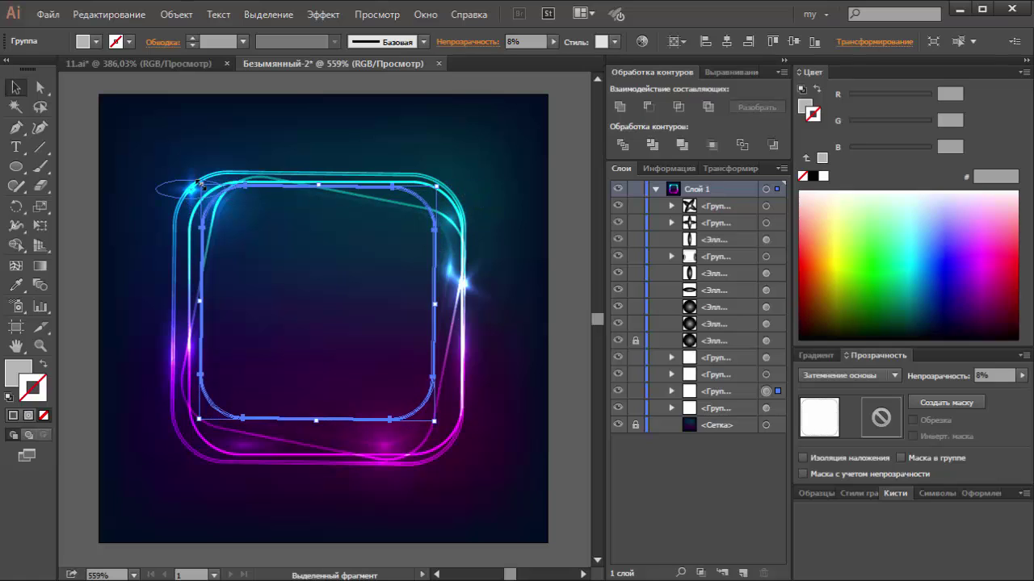
{"action": "mouse_move", "coordinate": [197, 181]}
{"action": "left_mouse_down"}
{"action": "mouse_move", "coordinate": [188, 157]}
{"action": "mouse_move", "coordinate": [166, 150]}
{"action": "left_mouse_up"}
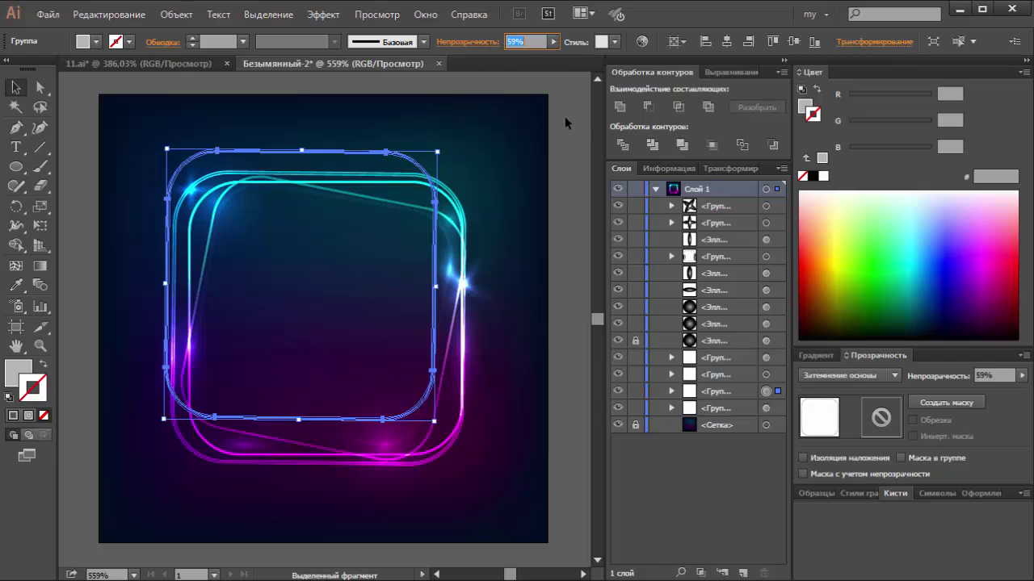
{"action": "left_click", "coordinate": [439, 129]}
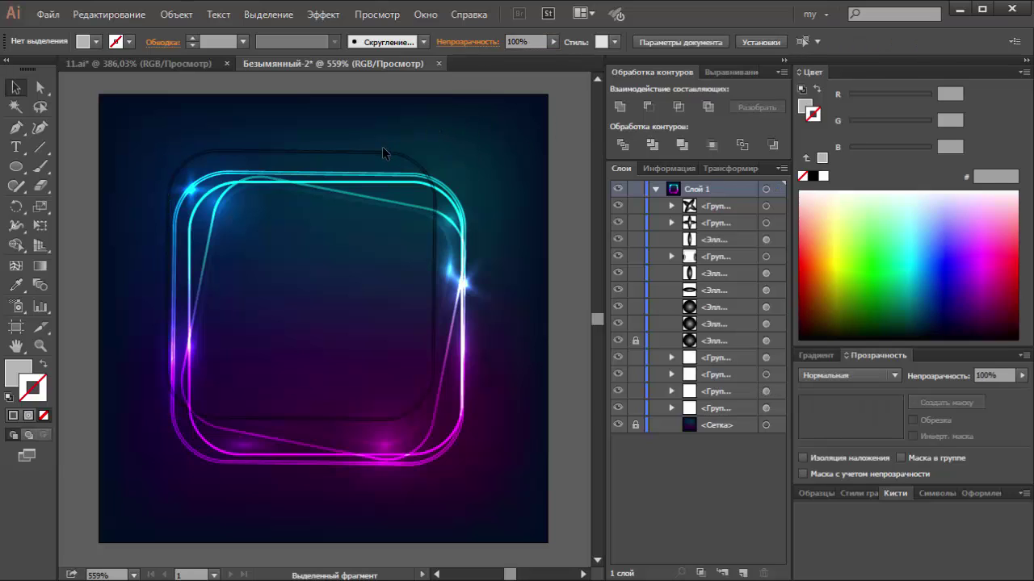
{"action": "left_click_drag", "start_coordinate": [380, 153], "coordinate": [403, 191]}
Lower the bottom glow group's opacity to 21%
{"action": "left_click", "coordinate": [561, 195]}
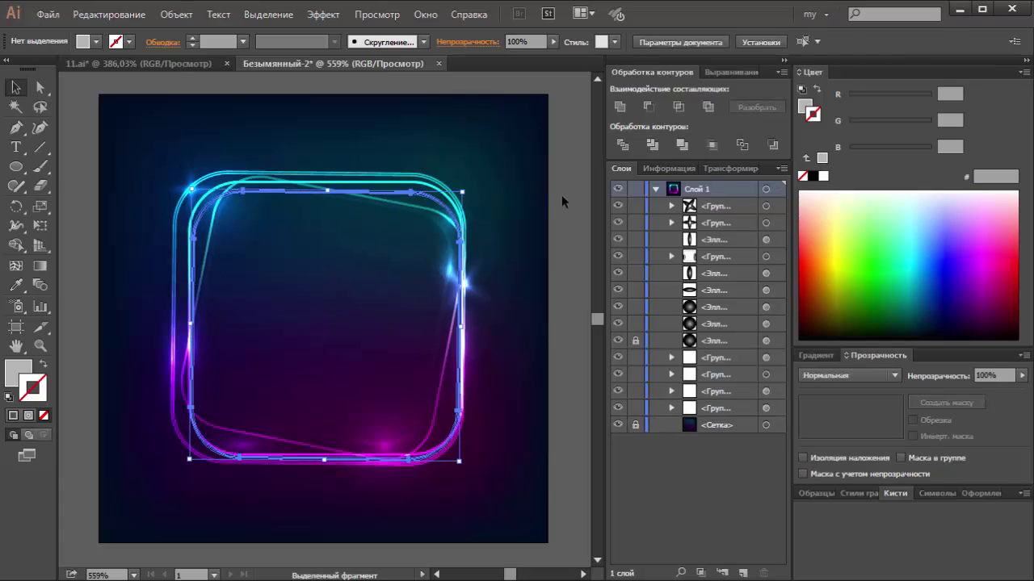
{"action": "left_click", "coordinate": [766, 410]}
{"action": "left_click", "coordinate": [554, 42]}
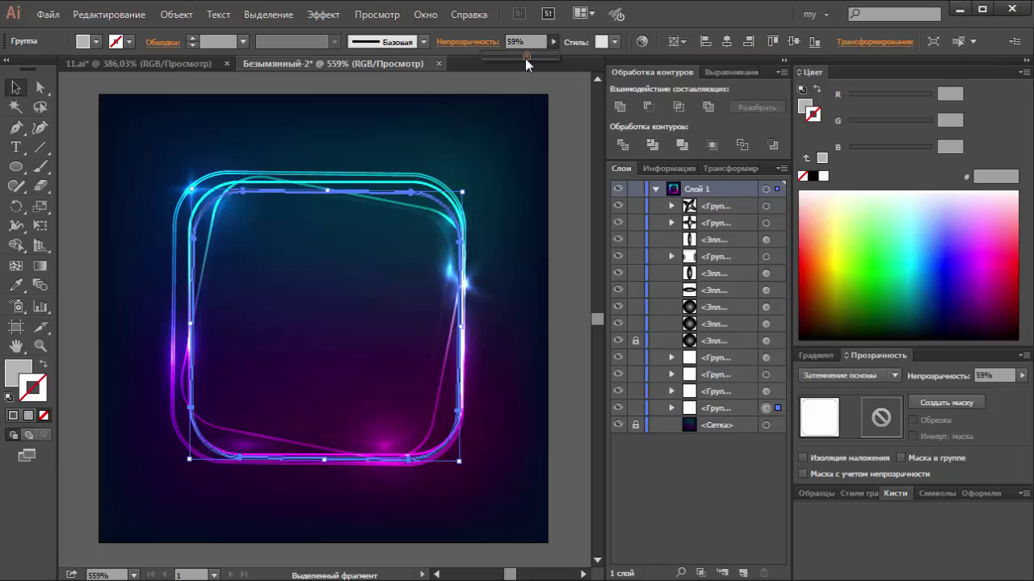
{"action": "key", "text": "Return"}
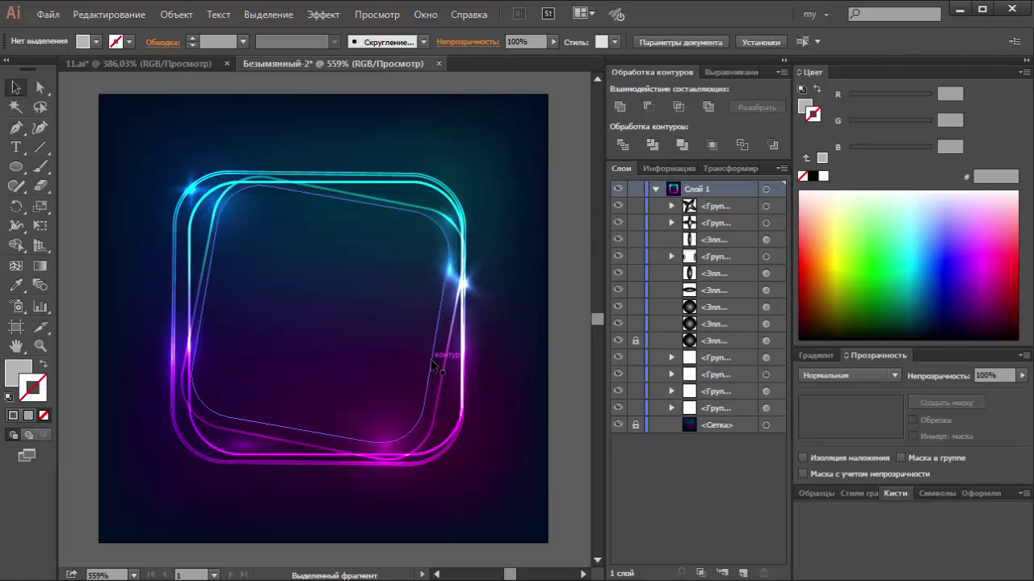
Rotate the rounded-square frame copy about 15° and position it over the neon frame
{"action": "left_click", "coordinate": [450, 450]}
{"action": "left_click_drag", "start_coordinate": [450, 450], "coordinate": [472, 396]}
{"action": "left_click_drag", "start_coordinate": [397, 430], "coordinate": [428, 452]}
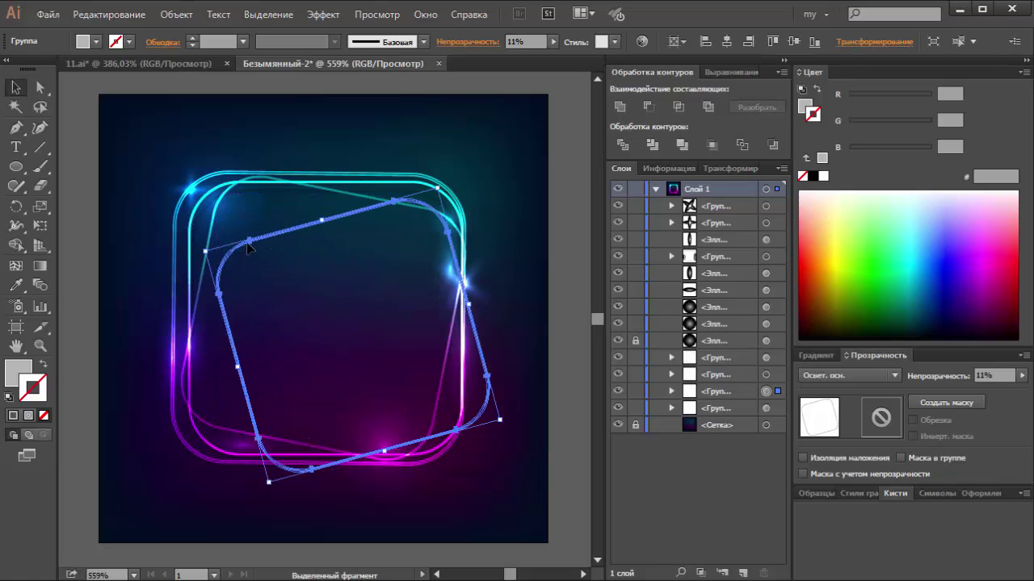
{"action": "left_click_drag", "start_coordinate": [322, 224], "coordinate": [330, 184]}
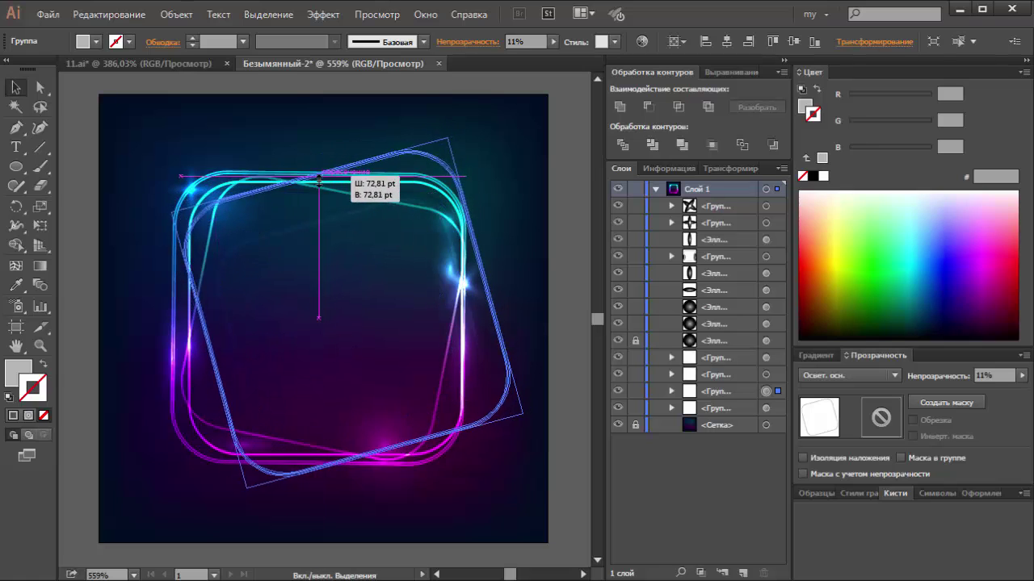
{"action": "left_click", "coordinate": [580, 269]}
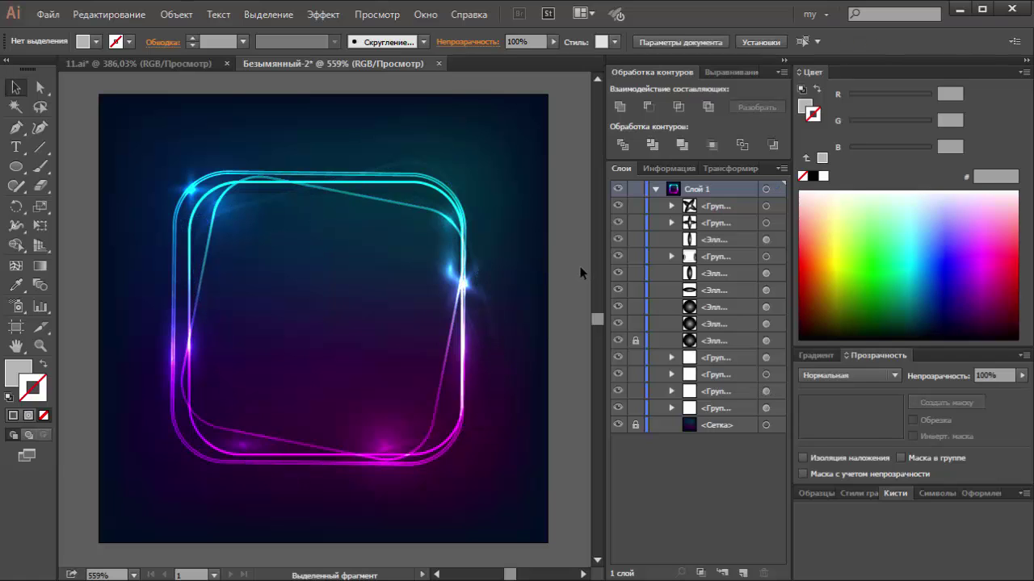
{"action": "left_click_drag", "start_coordinate": [502, 375], "coordinate": [477, 391]}
Paste BANNER centred, Alt-drag a copy to the artboard top, and expand the original into outlines
{"action": "key", "text": "ctrl+v"}
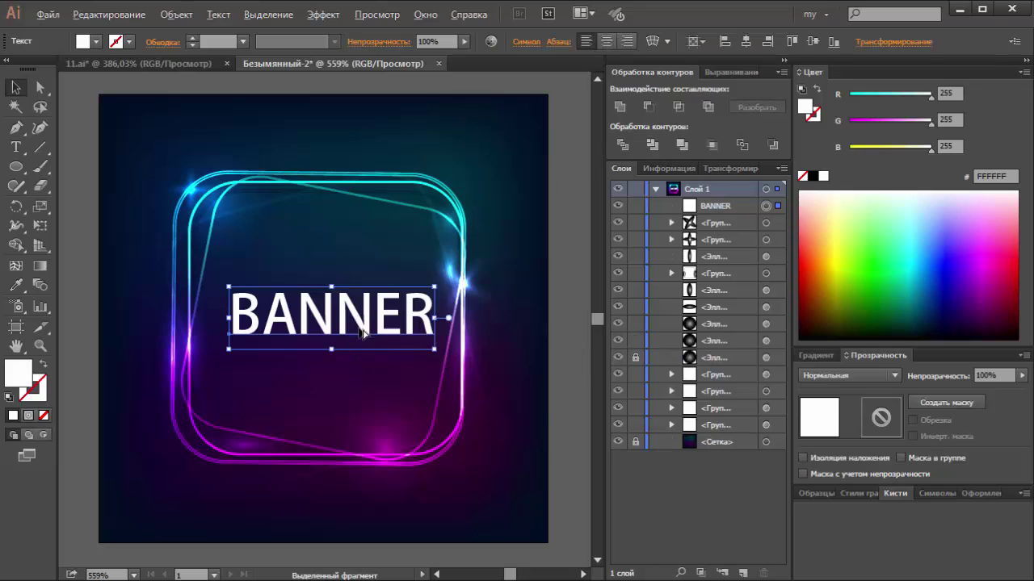
{"action": "left_click_drag", "start_coordinate": [362, 333], "coordinate": [432, 142]}
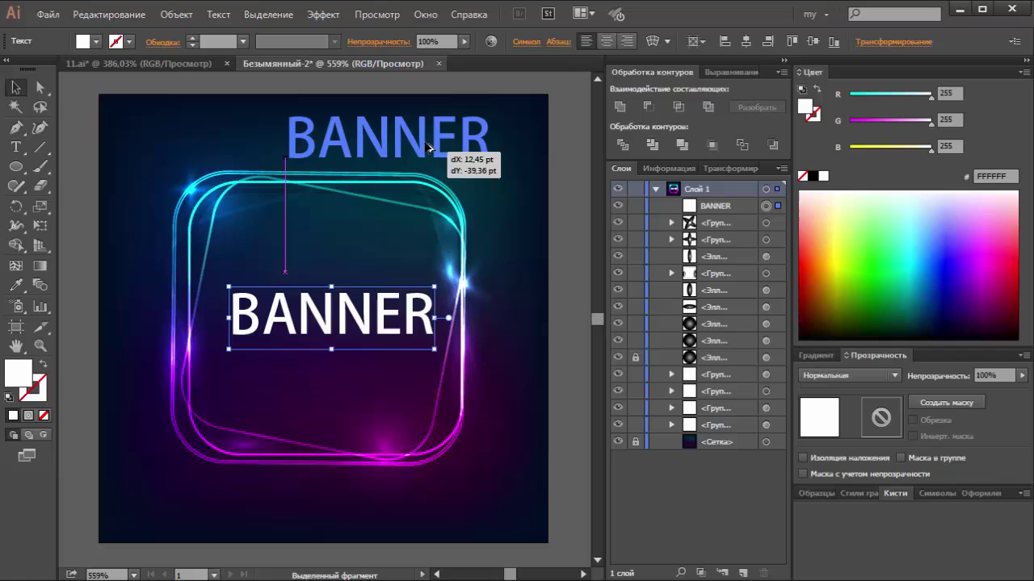
{"action": "left_click", "coordinate": [176, 15]}
{"action": "left_click", "coordinate": [234, 185]}
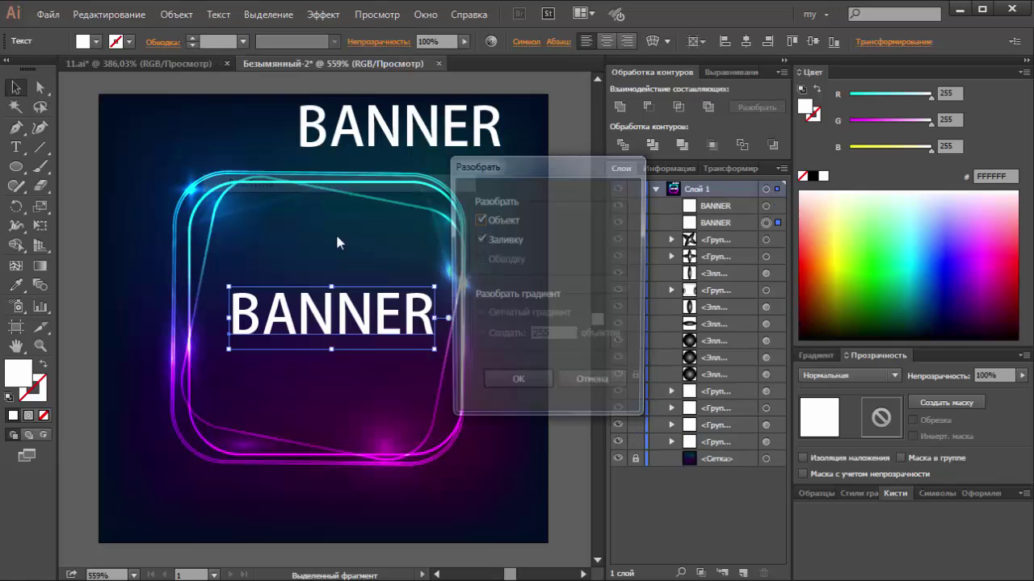
{"action": "left_click", "coordinate": [536, 390]}
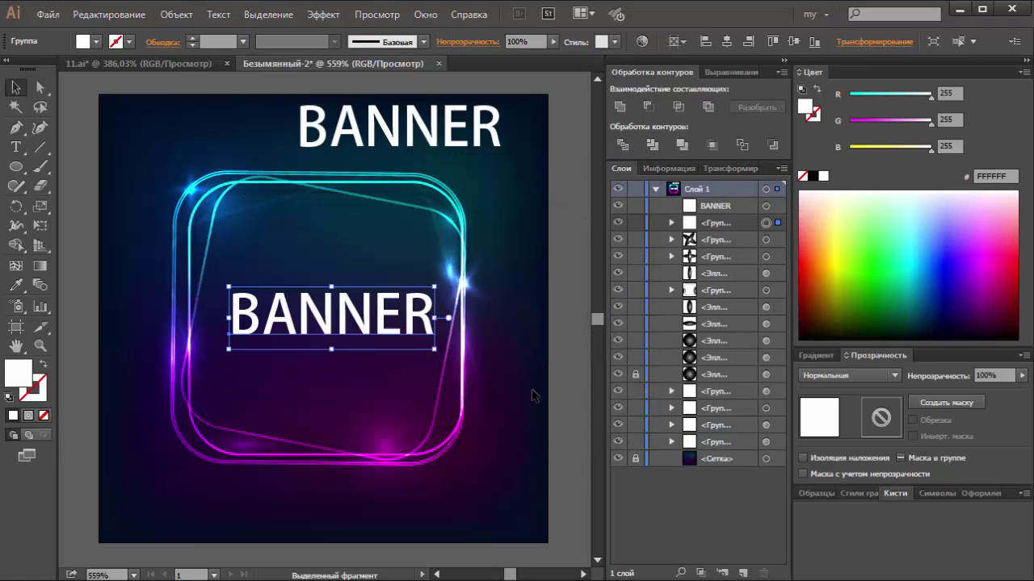
{"action": "left_click", "coordinate": [802, 176]}
Make the BANNER letters hollow with a 0.5 pt white stroke and no fill
{"action": "left_click", "coordinate": [818, 114]}
{"action": "left_click", "coordinate": [823, 175]}
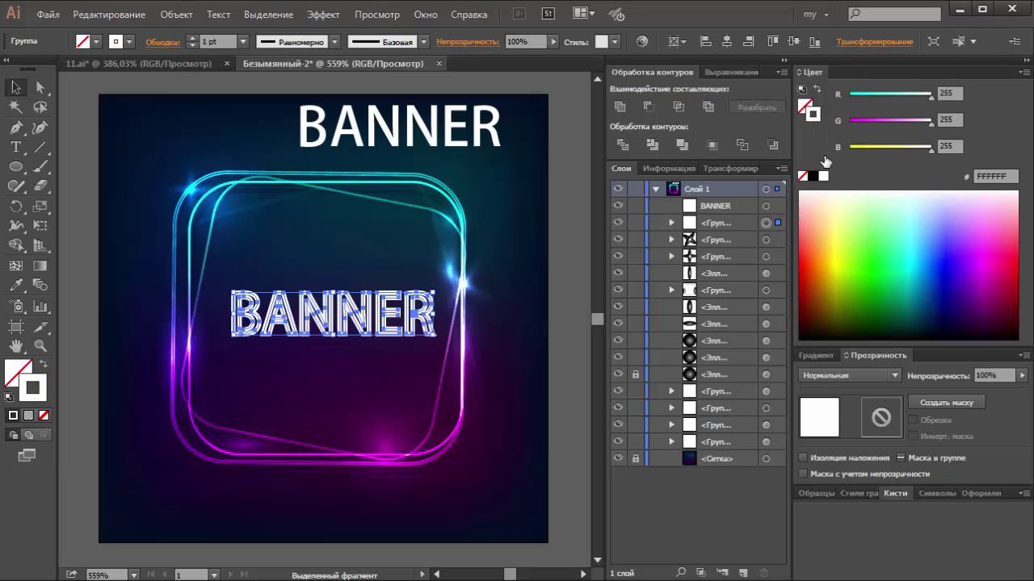
{"action": "left_click", "coordinate": [243, 41]}
{"action": "left_click", "coordinate": [250, 66]}
{"action": "left_click", "coordinate": [243, 41]}
{"action": "left_click", "coordinate": [255, 75]}
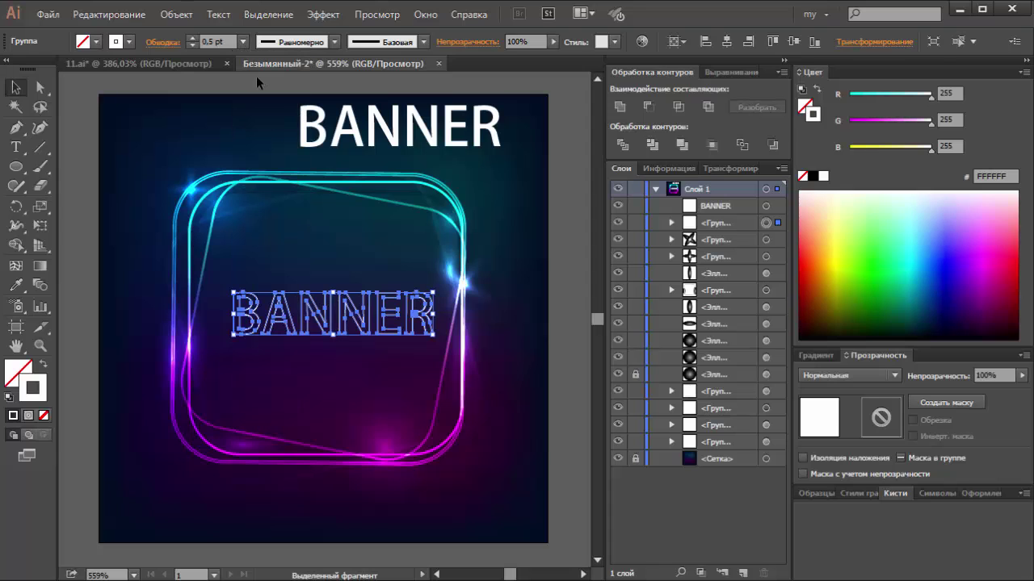
Set the BANNER outlines' blend mode to Color Dodge and reselect them for expanding
{"action": "left_click", "coordinate": [848, 375]}
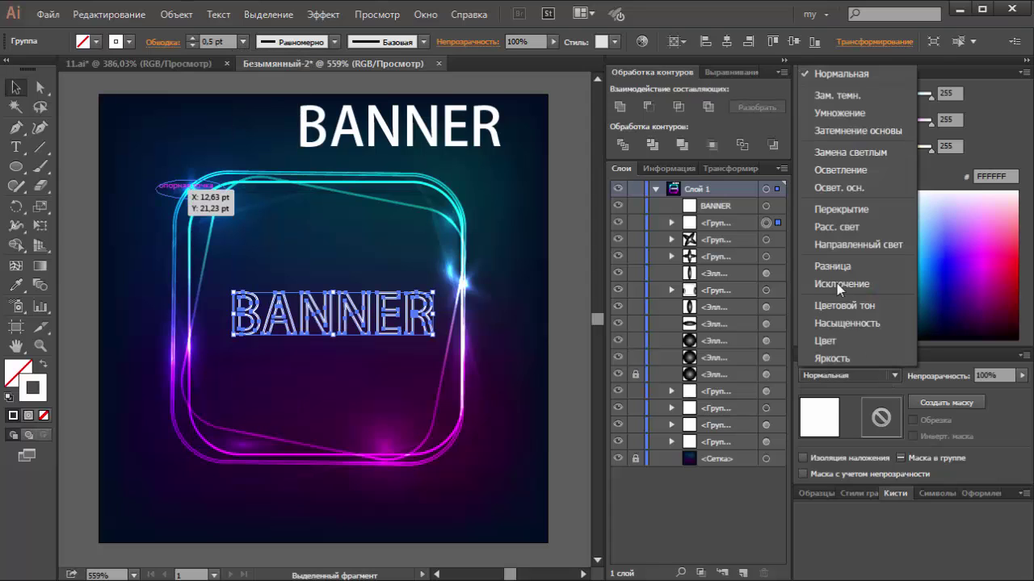
{"action": "left_click", "coordinate": [828, 196]}
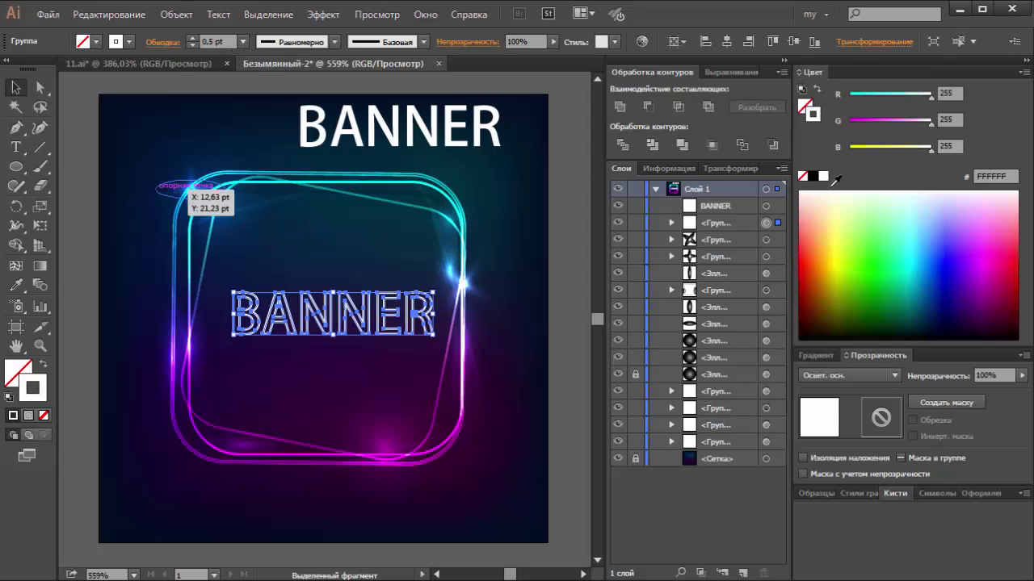
{"action": "left_click", "coordinate": [827, 353]}
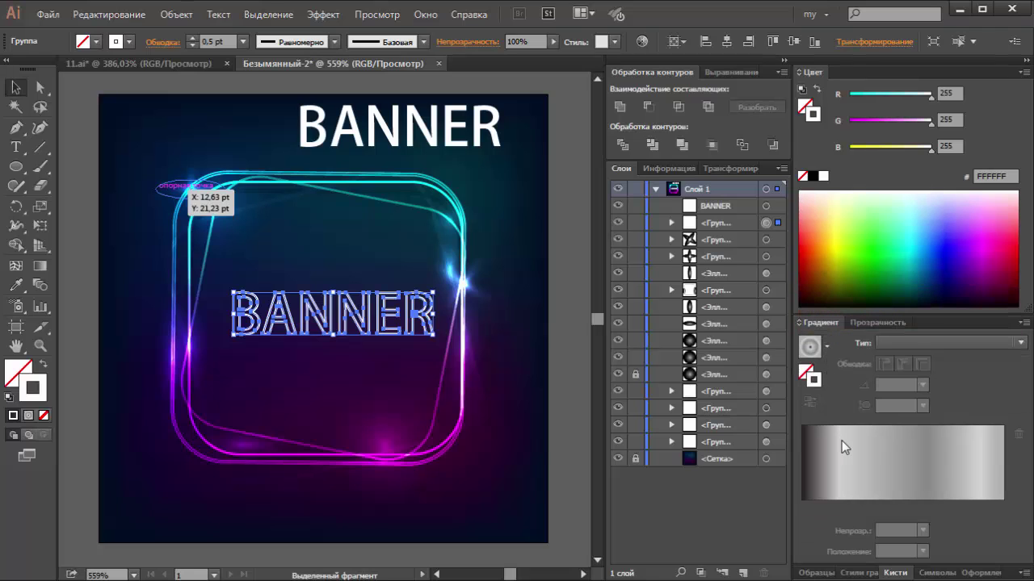
{"action": "left_click", "coordinate": [561, 344]}
{"action": "left_click", "coordinate": [383, 293]}
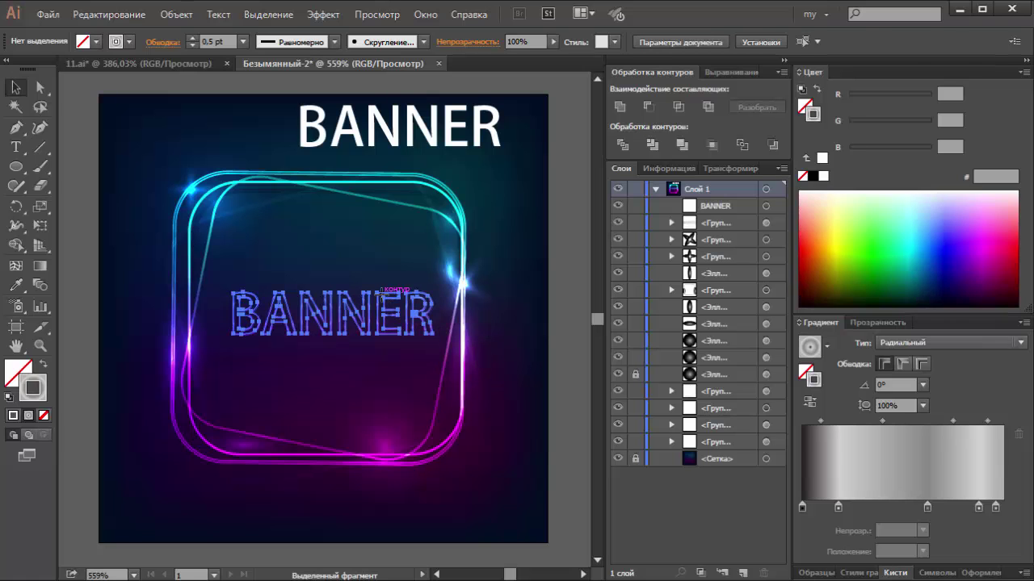
{"action": "left_click", "coordinate": [176, 14]}
Expand BANNER's fill and stroke into shapes and apply a radial gradient across the letters
{"action": "left_click", "coordinate": [258, 180]}
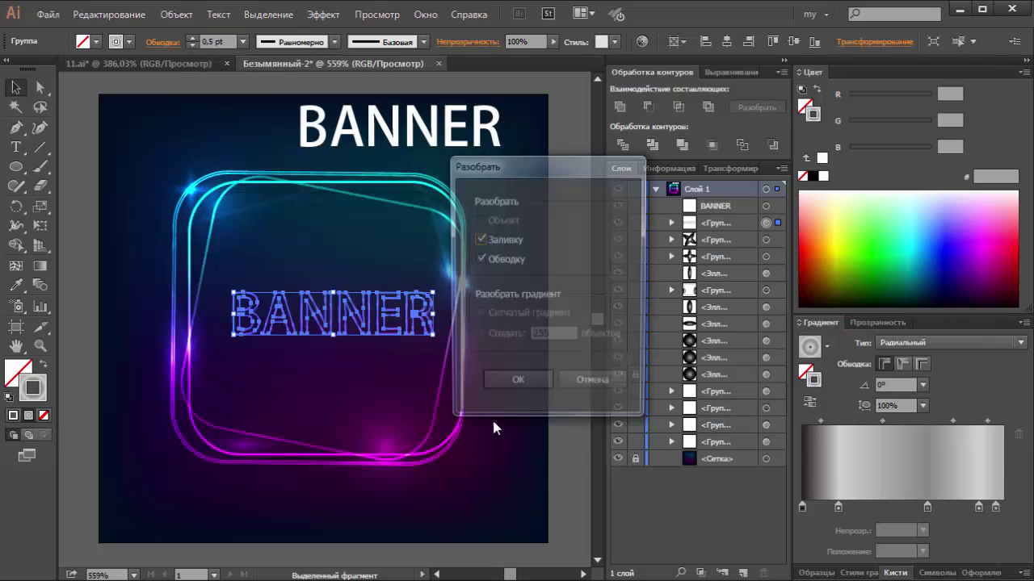
{"action": "left_click", "coordinate": [517, 386]}
{"action": "left_click", "coordinate": [40, 266]}
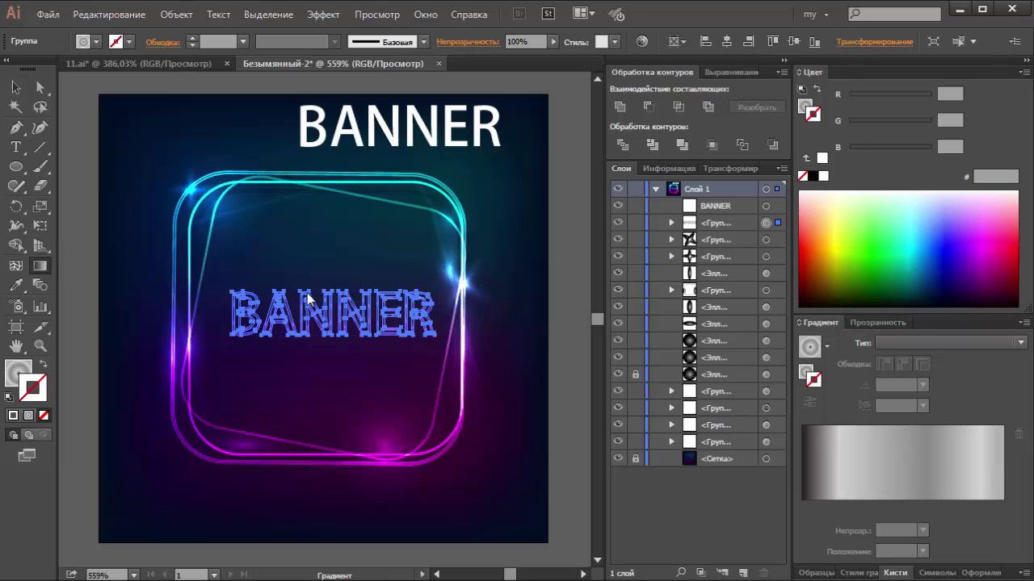
{"action": "left_click", "coordinate": [804, 377]}
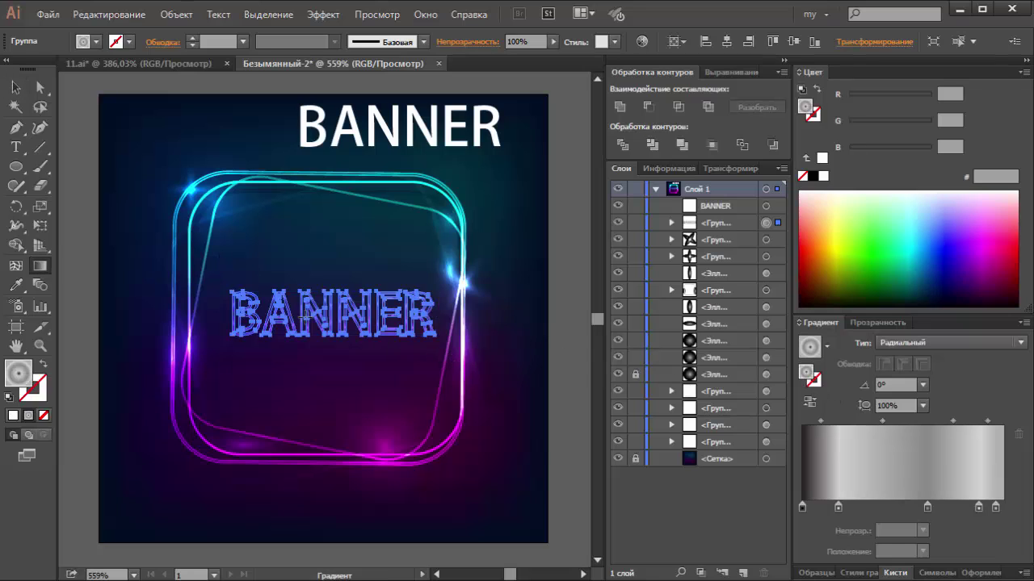
{"action": "left_click_drag", "start_coordinate": [234, 269], "coordinate": [450, 345]}
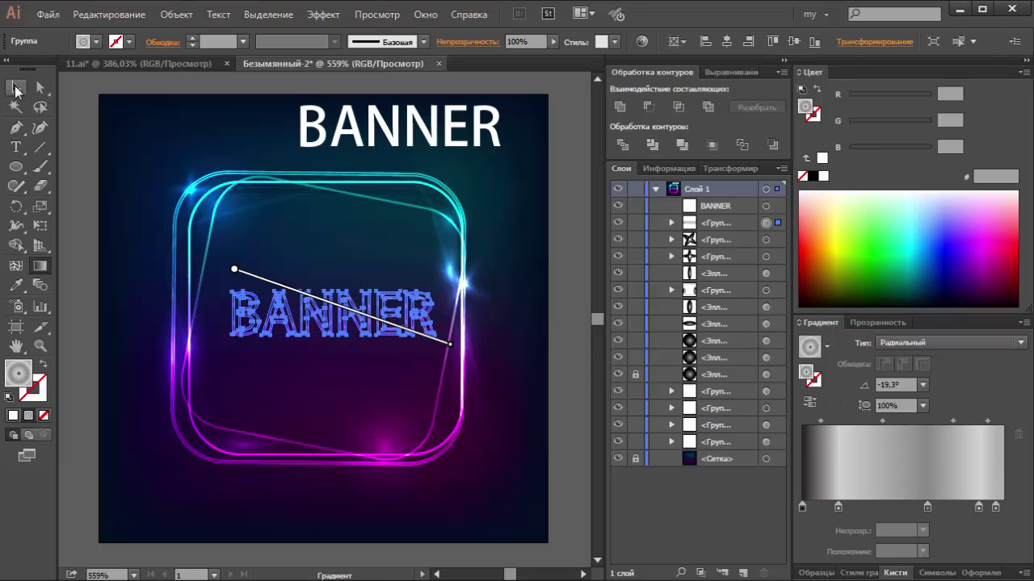
{"action": "left_click", "coordinate": [16, 88]}
{"action": "left_click", "coordinate": [71, 122]}
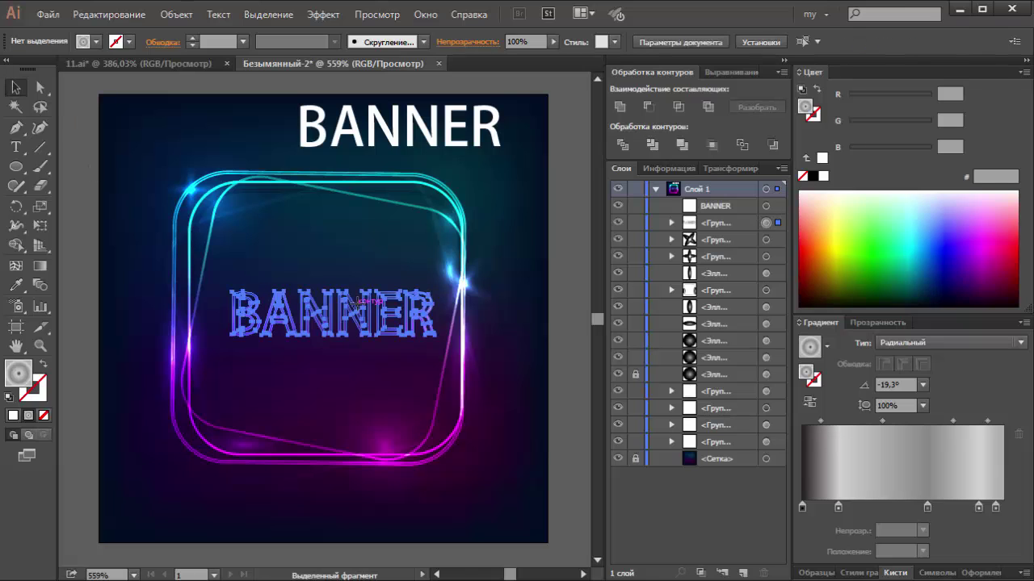
Lower the BANNER letters' opacity to 39%
{"action": "left_click", "coordinate": [355, 301]}
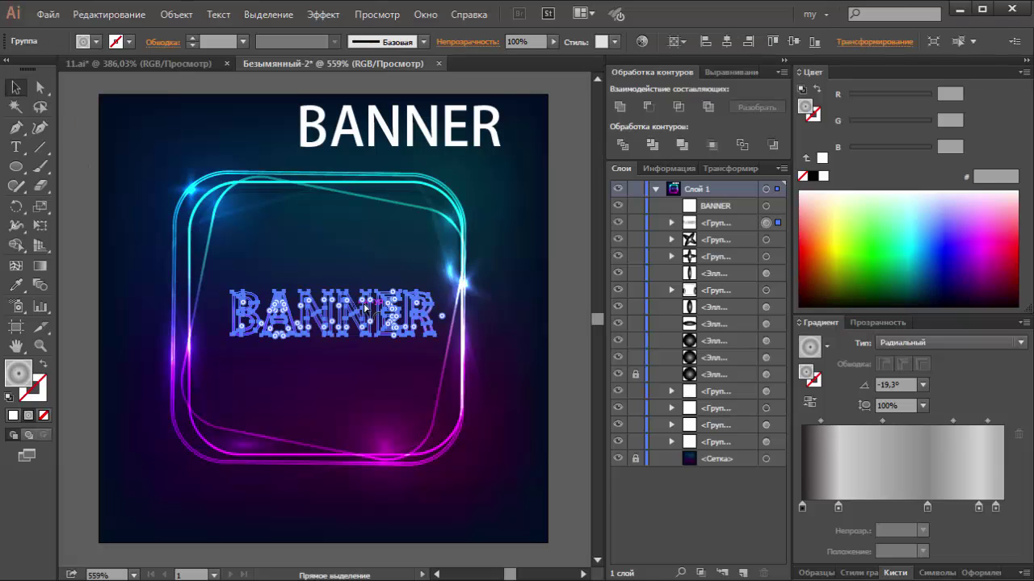
{"action": "left_click", "coordinate": [554, 305]}
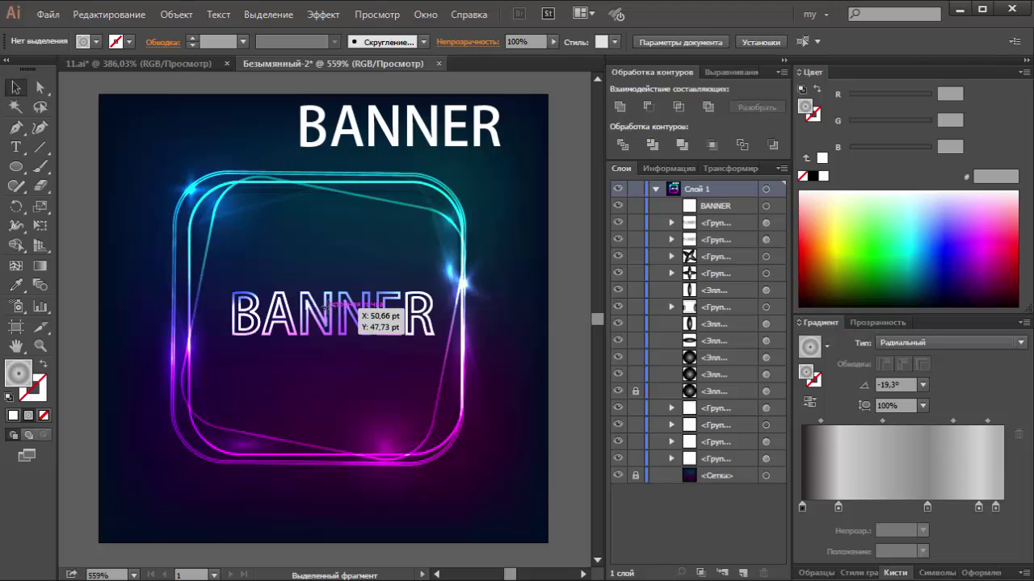
{"action": "left_click", "coordinate": [355, 310]}
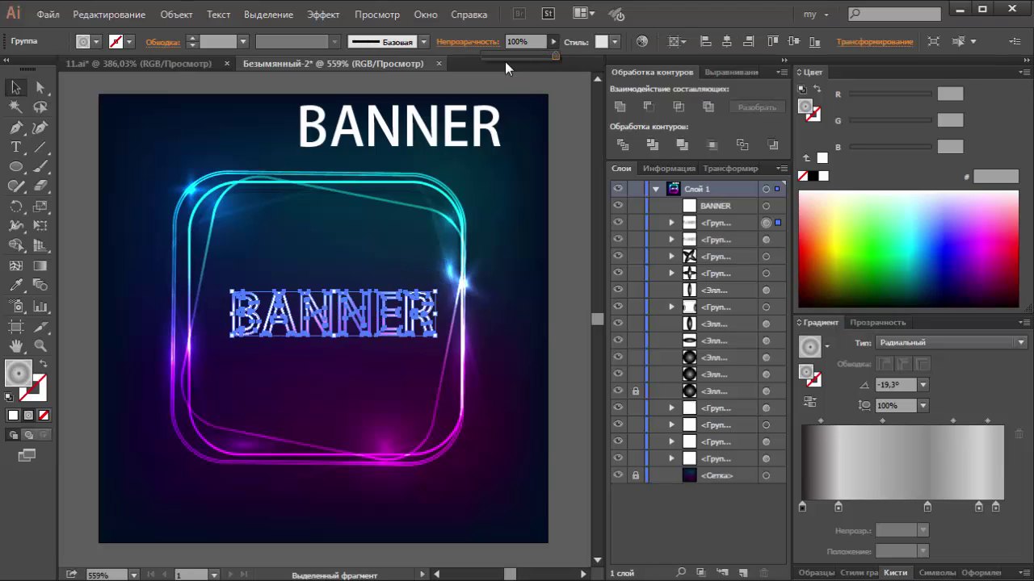
{"action": "left_click", "coordinate": [512, 55]}
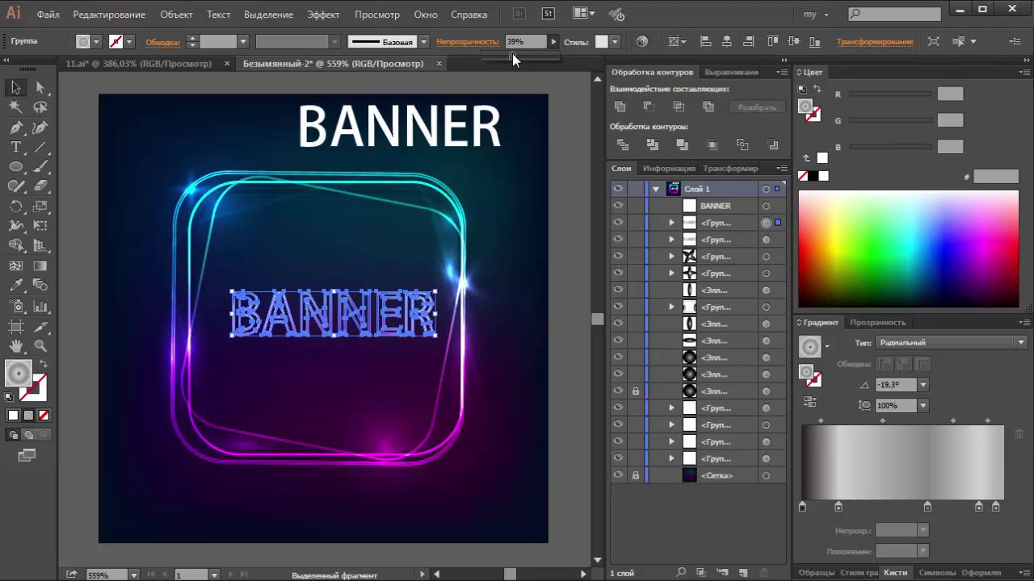
{"action": "left_click", "coordinate": [551, 232]}
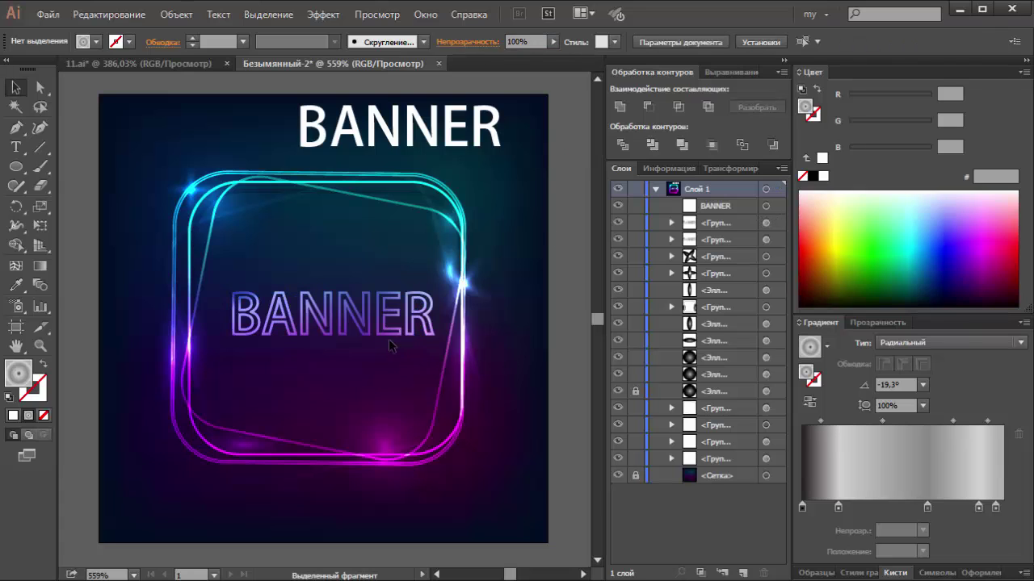
{"action": "left_click", "coordinate": [377, 335]}
Set BANNER's blend mode to Soft Light and delete an accidental duplicate
{"action": "left_click", "coordinate": [878, 322]}
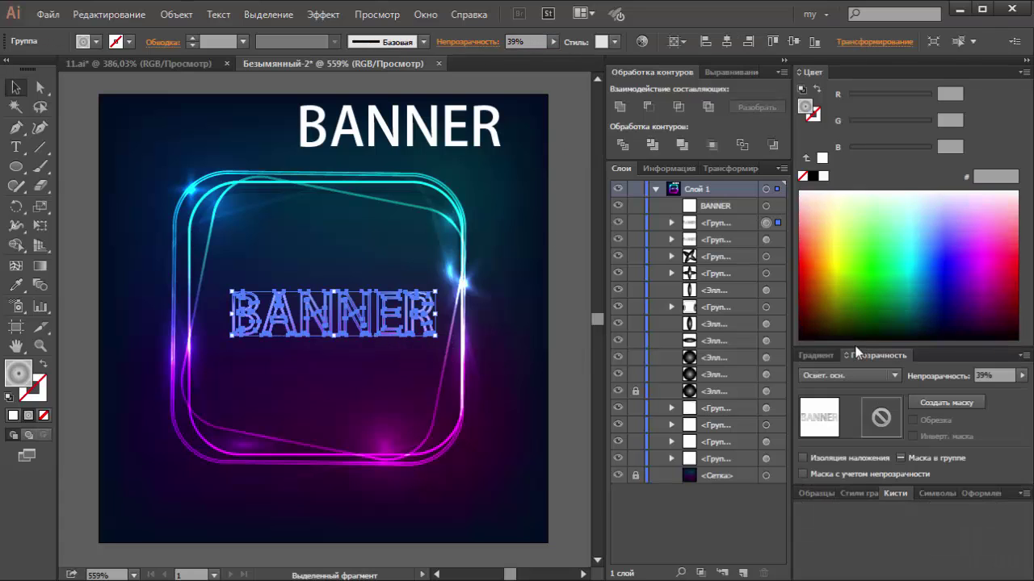
{"action": "left_click", "coordinate": [856, 376]}
{"action": "left_click", "coordinate": [843, 239]}
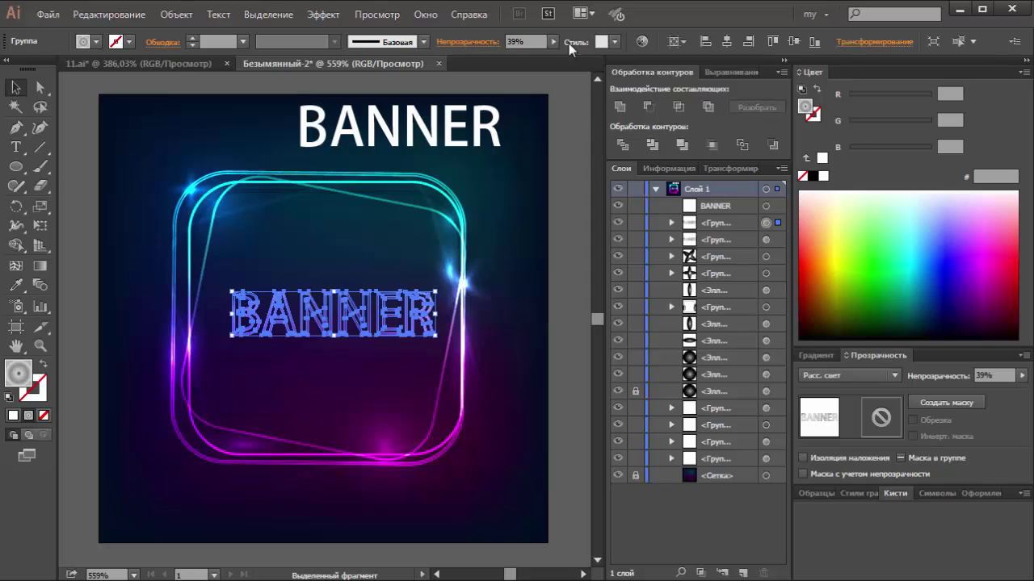
{"action": "left_click", "coordinate": [560, 147]}
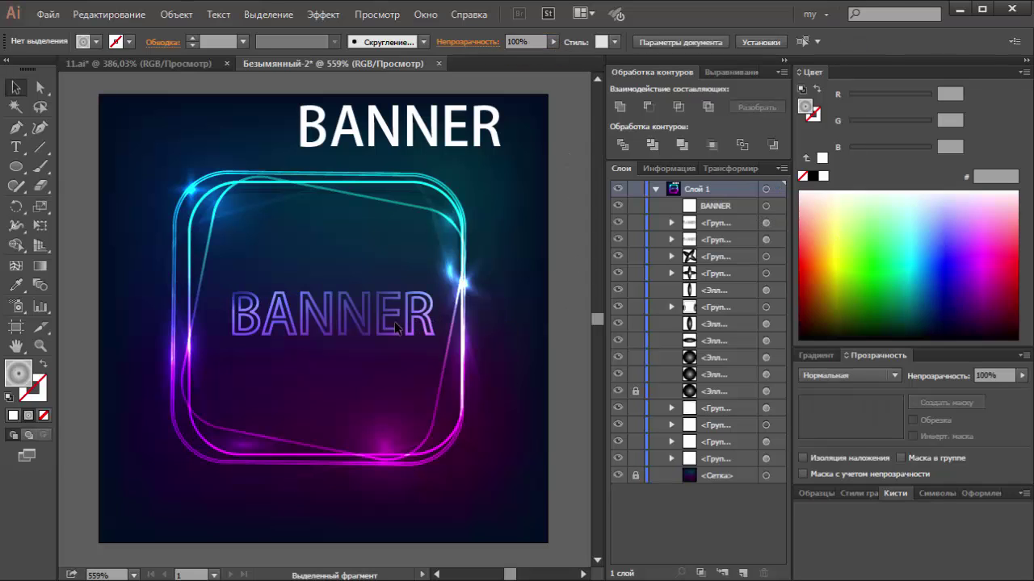
{"action": "left_click_drag", "start_coordinate": [389, 315], "coordinate": [386, 249]}
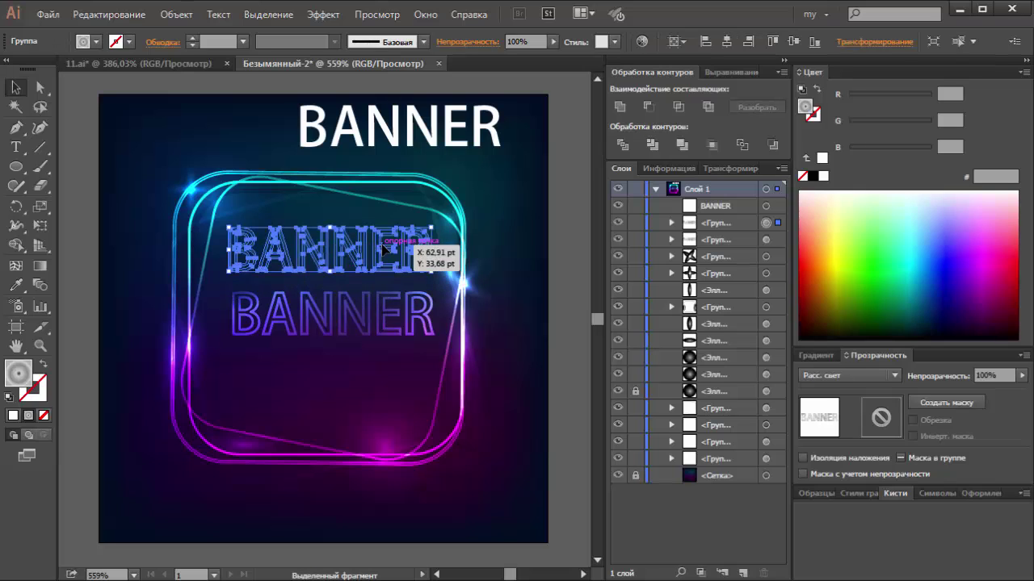
{"action": "key", "text": "Delete"}
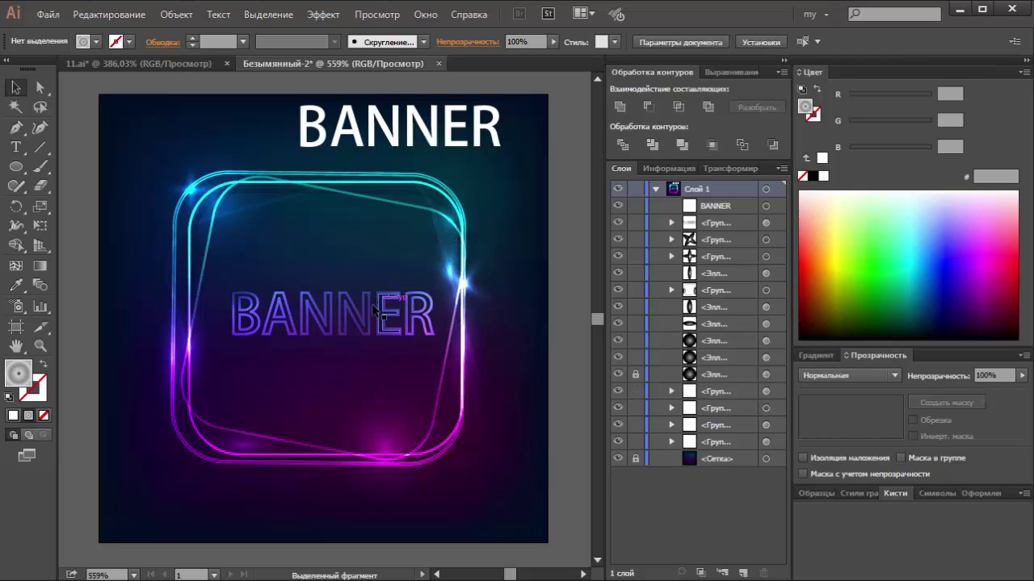
Duplicate the glow ellipse, then rotate and stretch the copy horizontally around BANNER
{"action": "left_click", "coordinate": [375, 311]}
{"action": "left_click", "coordinate": [95, 184]}
{"action": "left_click_drag", "start_coordinate": [161, 335], "coordinate": [260, 289]}
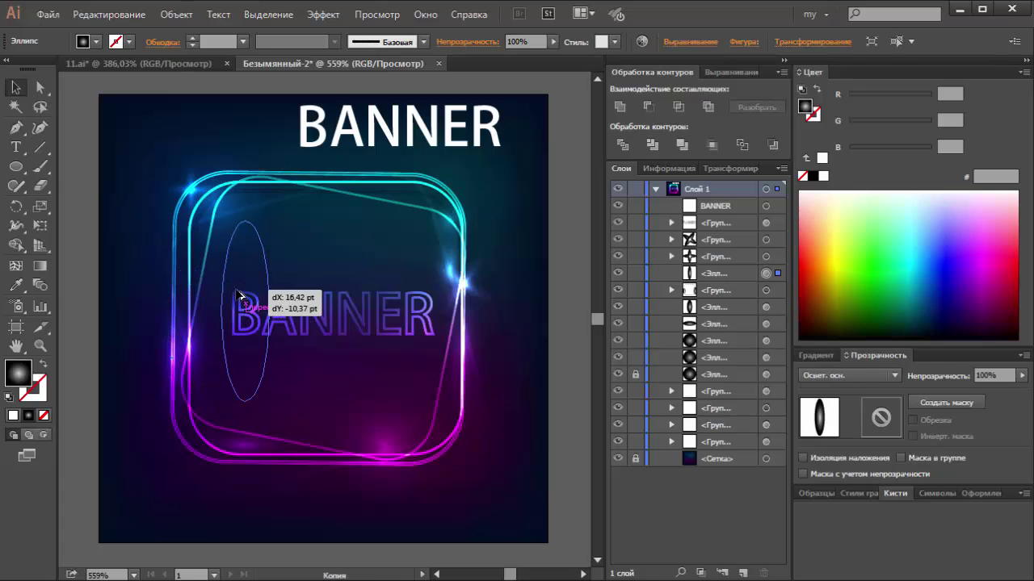
{"action": "left_click_drag", "start_coordinate": [318, 369], "coordinate": [316, 376]}
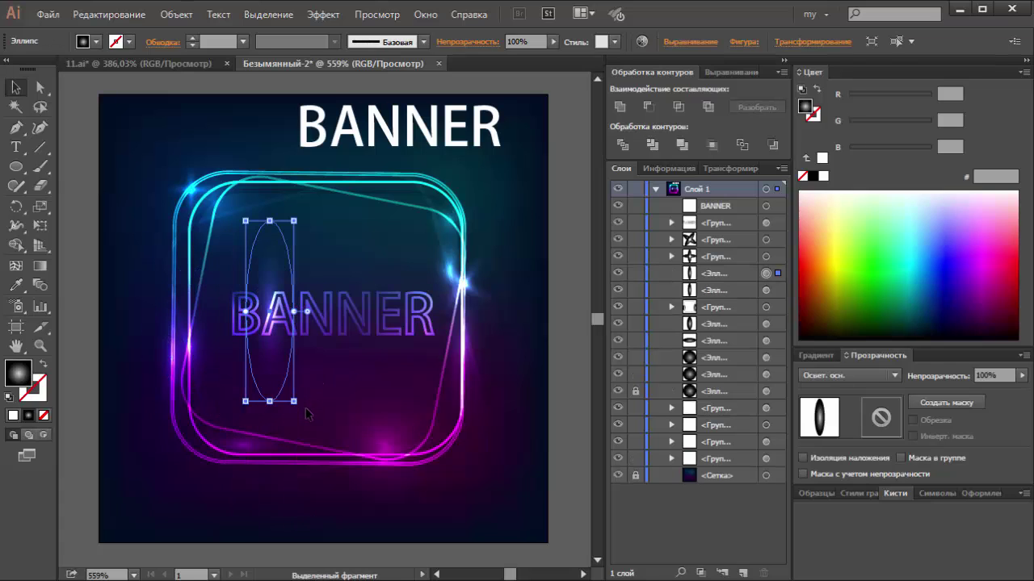
{"action": "left_click_drag", "start_coordinate": [303, 414], "coordinate": [362, 317]}
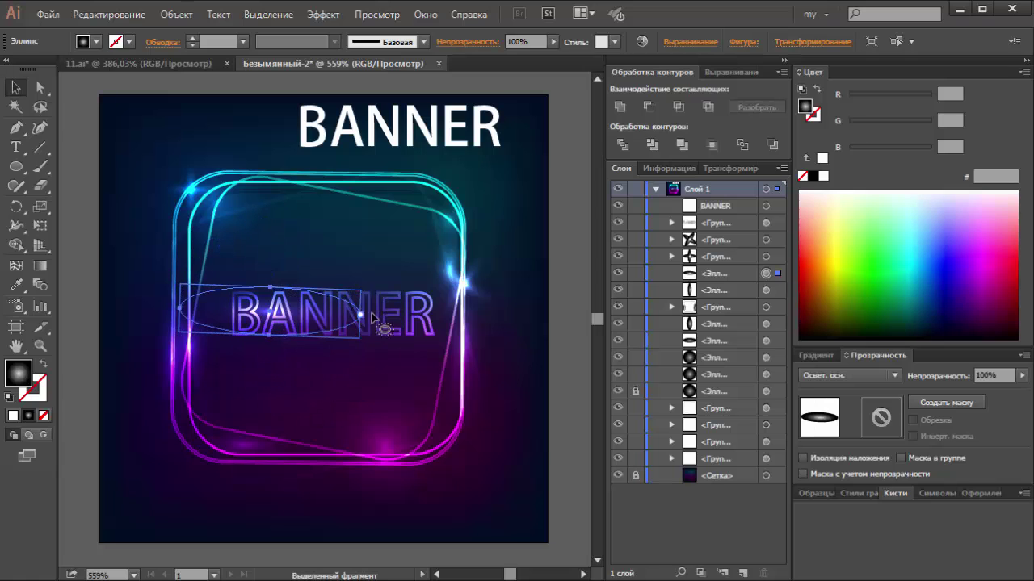
{"action": "left_click_drag", "start_coordinate": [361, 316], "coordinate": [471, 307]}
{"action": "mouse_move", "coordinate": [85, 311]}
{"action": "left_mouse_down"}
{"action": "mouse_move", "coordinate": [74, 309]}
{"action": "mouse_move", "coordinate": [203, 311]}
{"action": "left_mouse_up"}
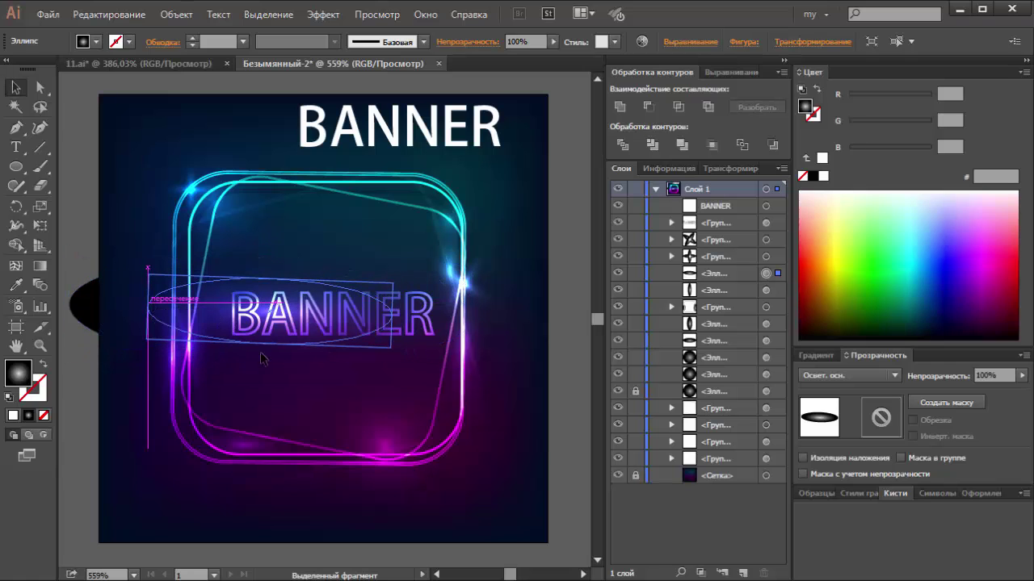
{"action": "mouse_move", "coordinate": [261, 358]}
{"action": "left_mouse_down"}
{"action": "mouse_move", "coordinate": [272, 351]}
{"action": "mouse_move", "coordinate": [313, 372]}
{"action": "mouse_move", "coordinate": [370, 345]}
{"action": "left_mouse_up"}
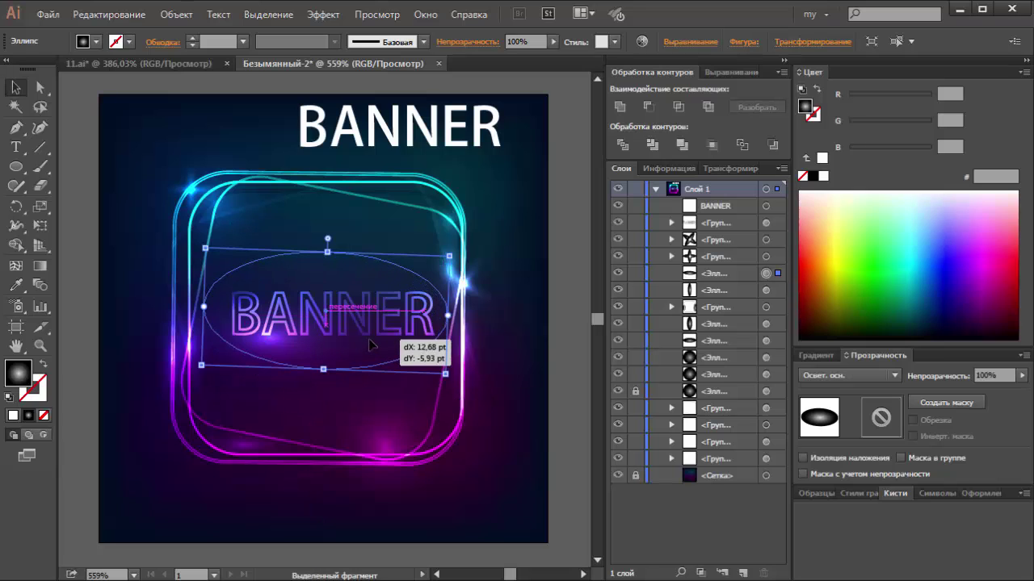
Set the ellipse's radial gradient start stop to grey and enlarge it upward
{"action": "left_click", "coordinate": [816, 355]}
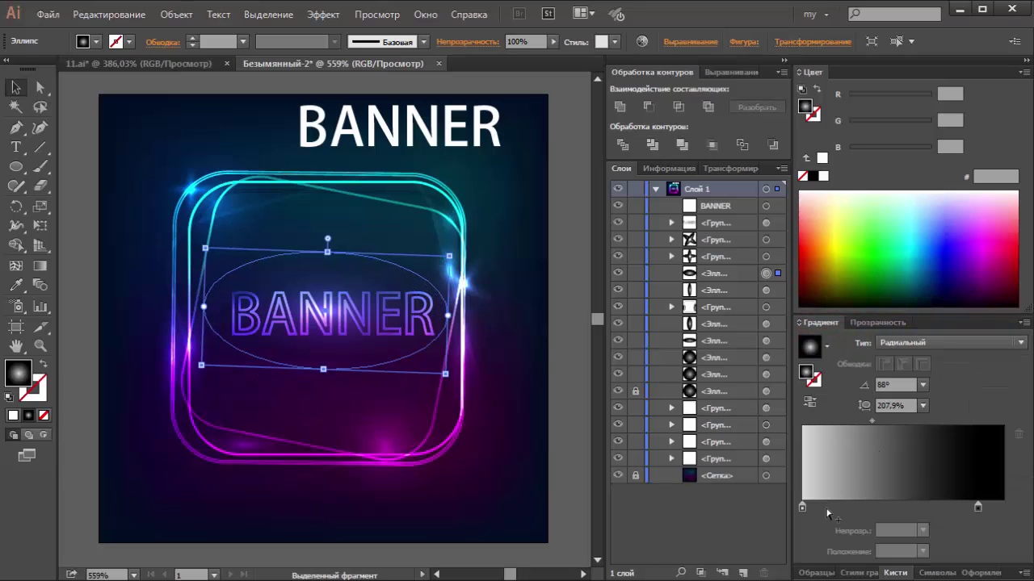
{"action": "left_click", "coordinate": [802, 507]}
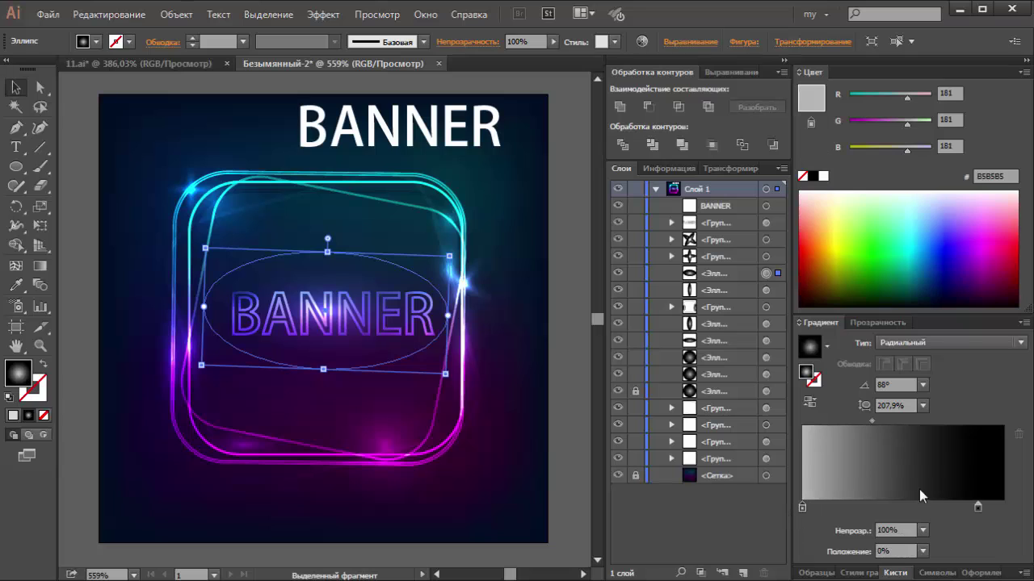
{"action": "left_click_drag", "start_coordinate": [327, 252], "coordinate": [335, 218]}
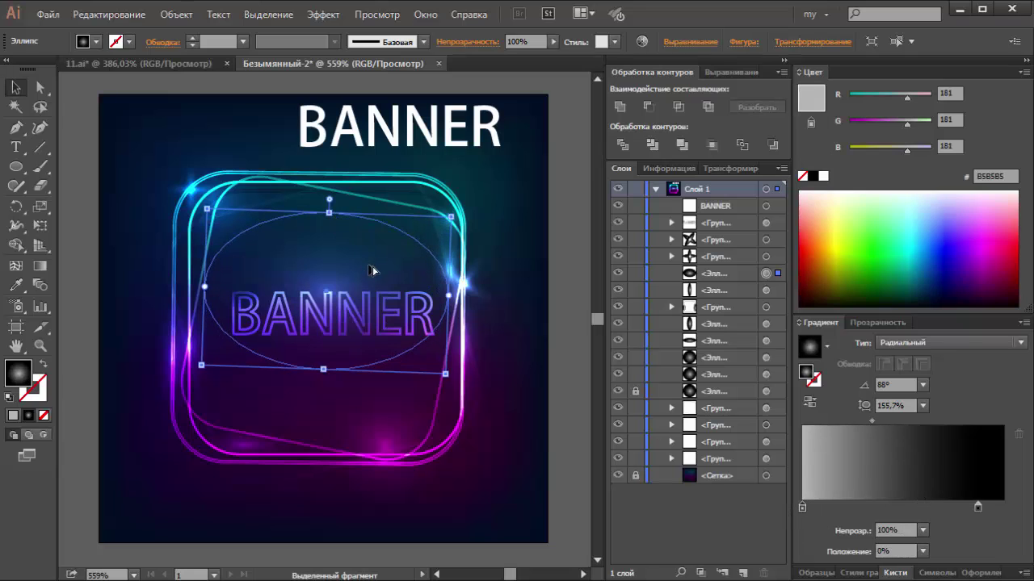
Add two more ellipse copies spread behind the BANNER text
{"action": "left_click_drag", "start_coordinate": [372, 270], "coordinate": [346, 314]}
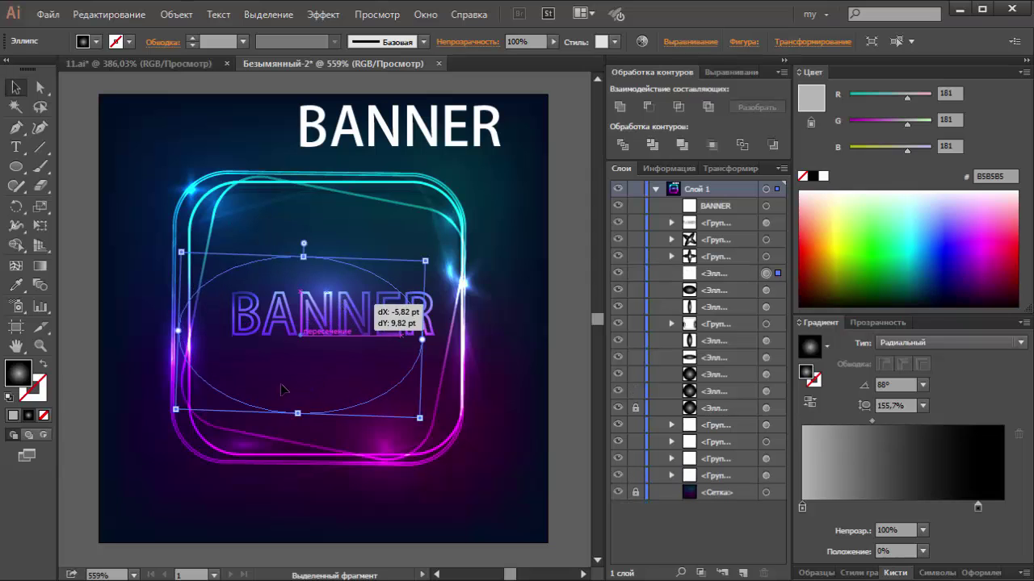
{"action": "left_click_drag", "start_coordinate": [368, 373], "coordinate": [461, 333]}
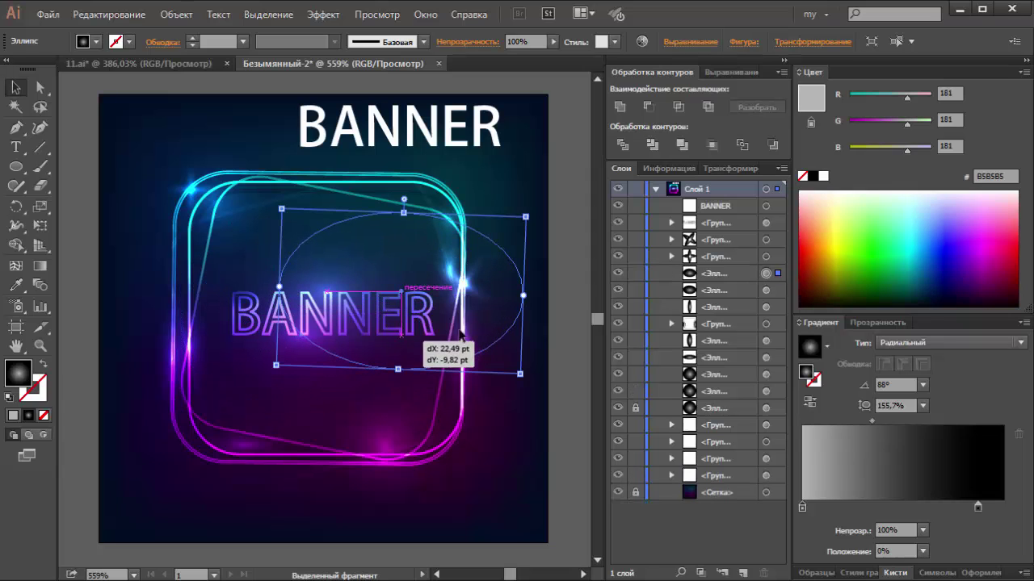
{"action": "mouse_move", "coordinate": [517, 303]}
{"action": "left_mouse_down"}
{"action": "mouse_move", "coordinate": [502, 347]}
{"action": "mouse_move", "coordinate": [391, 321]}
{"action": "mouse_move", "coordinate": [365, 299]}
{"action": "left_mouse_up"}
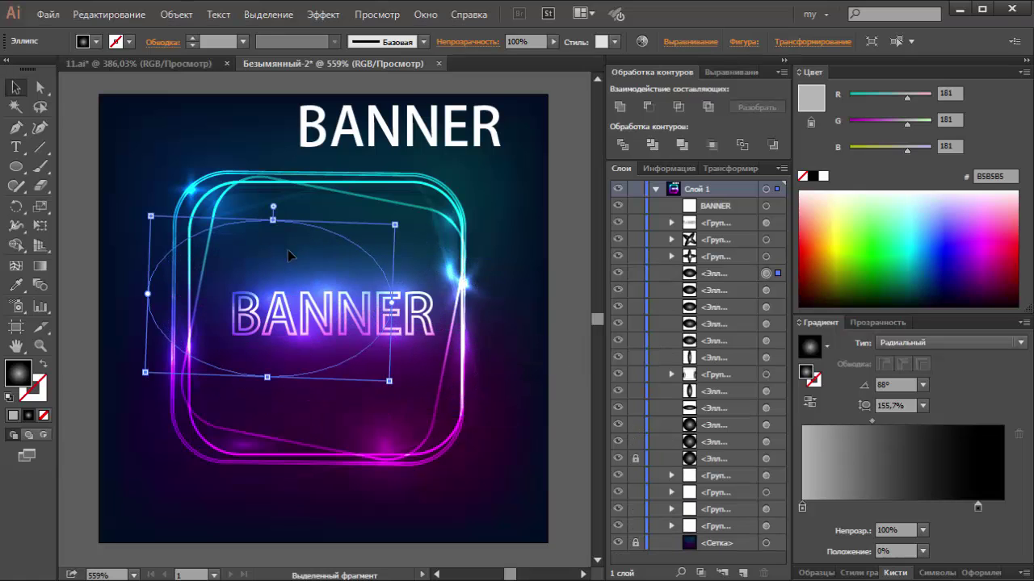
{"action": "left_click_drag", "start_coordinate": [297, 250], "coordinate": [262, 262]}
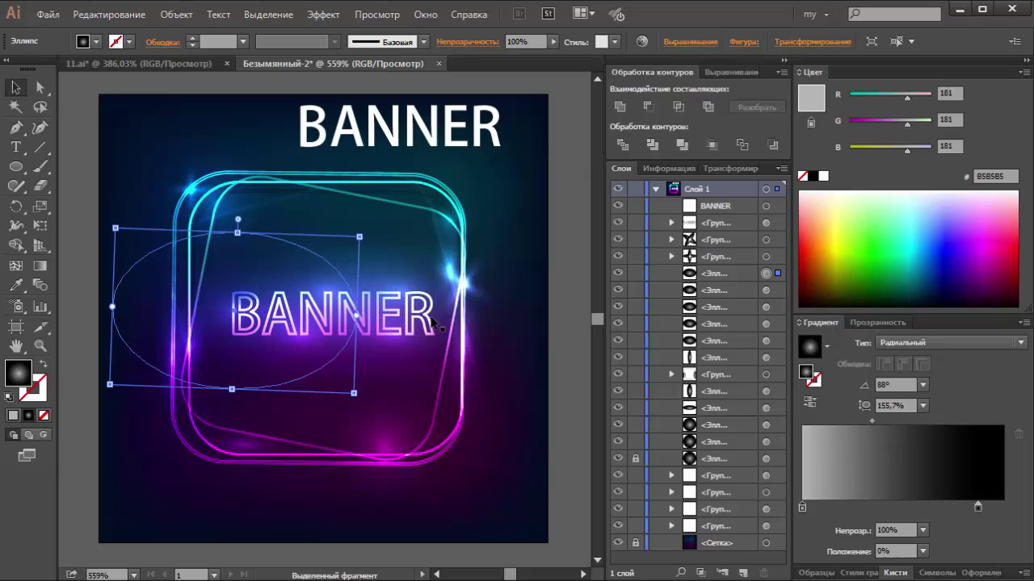
{"action": "left_click", "coordinate": [561, 335]}
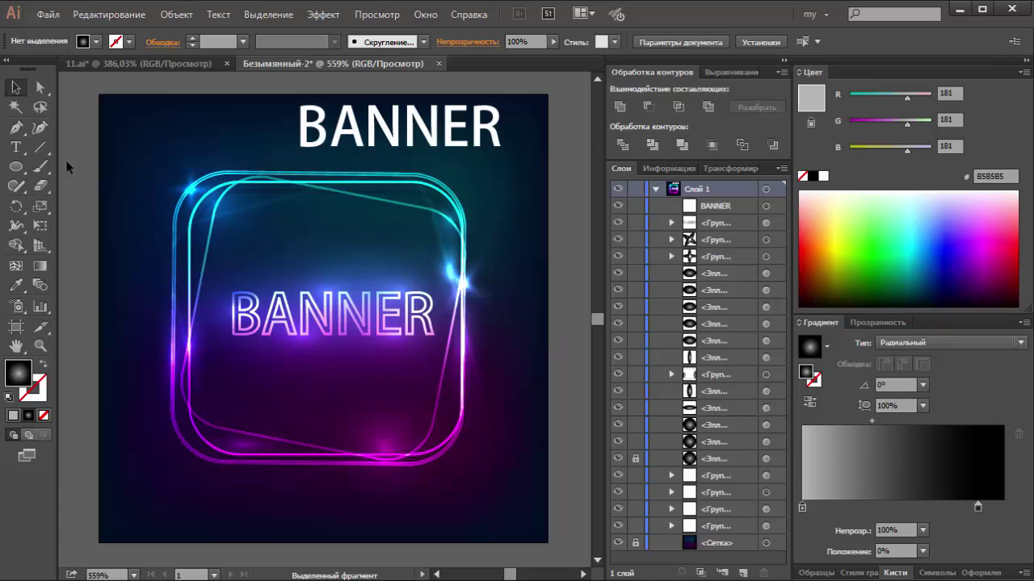
Give an ellipse a white gradient centre and flatten it into a thin streak under BANNER
{"action": "left_click", "coordinate": [15, 88]}
{"action": "left_click_drag", "start_coordinate": [226, 354], "coordinate": [378, 273]}
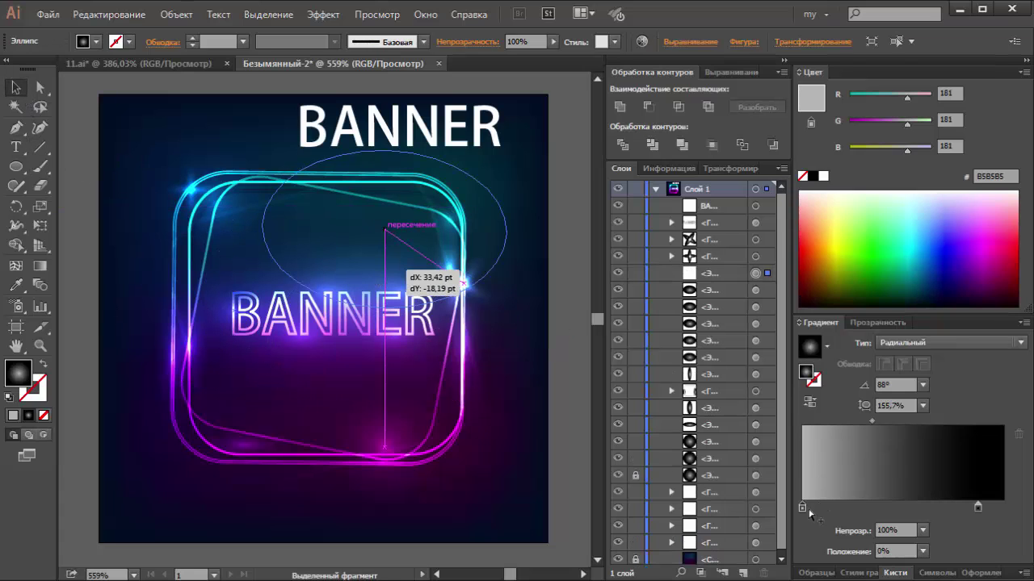
{"action": "left_click", "coordinate": [823, 176]}
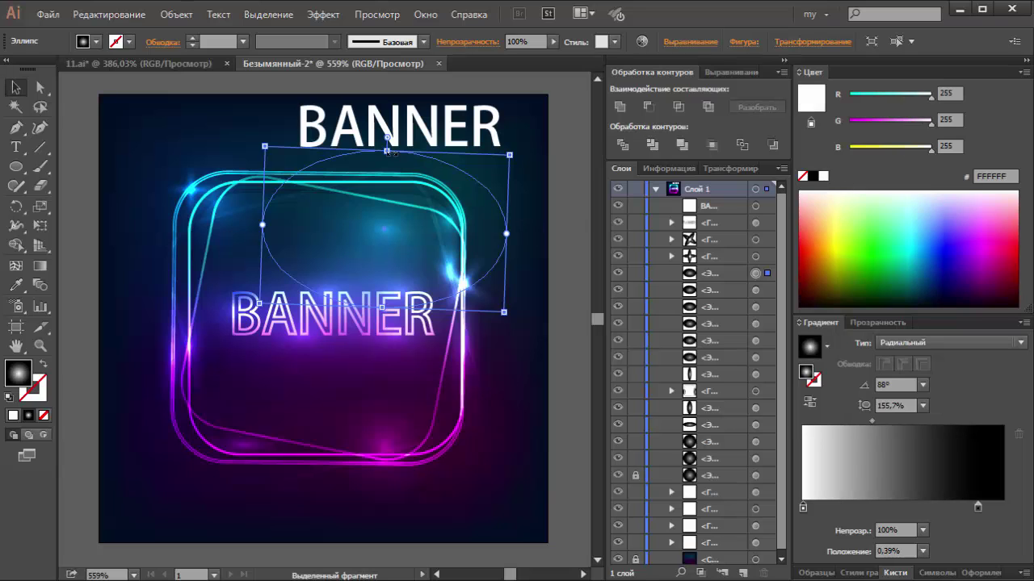
{"action": "left_click_drag", "start_coordinate": [389, 152], "coordinate": [401, 300]}
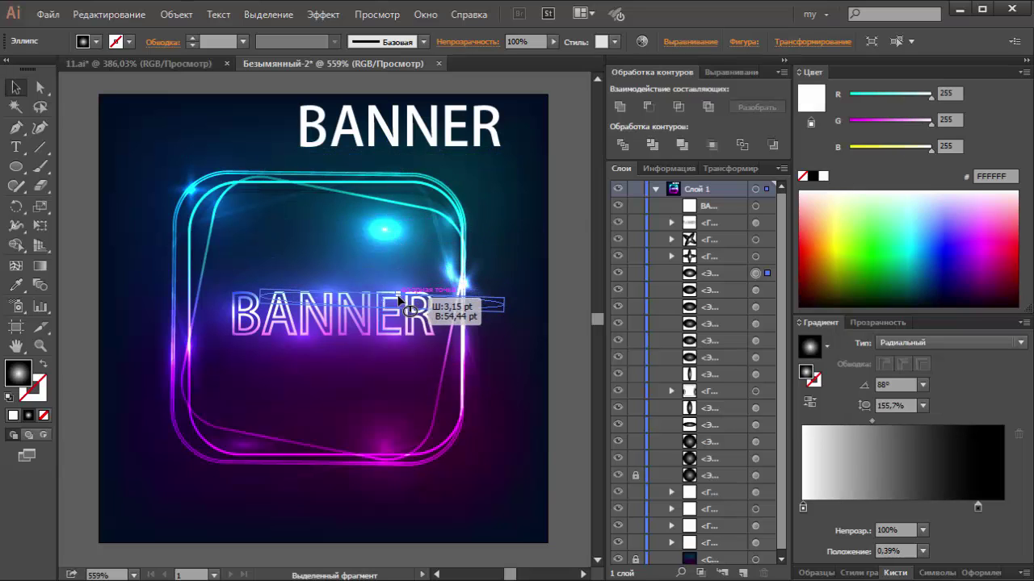
{"action": "mouse_move", "coordinate": [501, 311]}
{"action": "left_mouse_down"}
{"action": "mouse_move", "coordinate": [437, 352]}
{"action": "mouse_move", "coordinate": [461, 356]}
{"action": "left_mouse_up"}
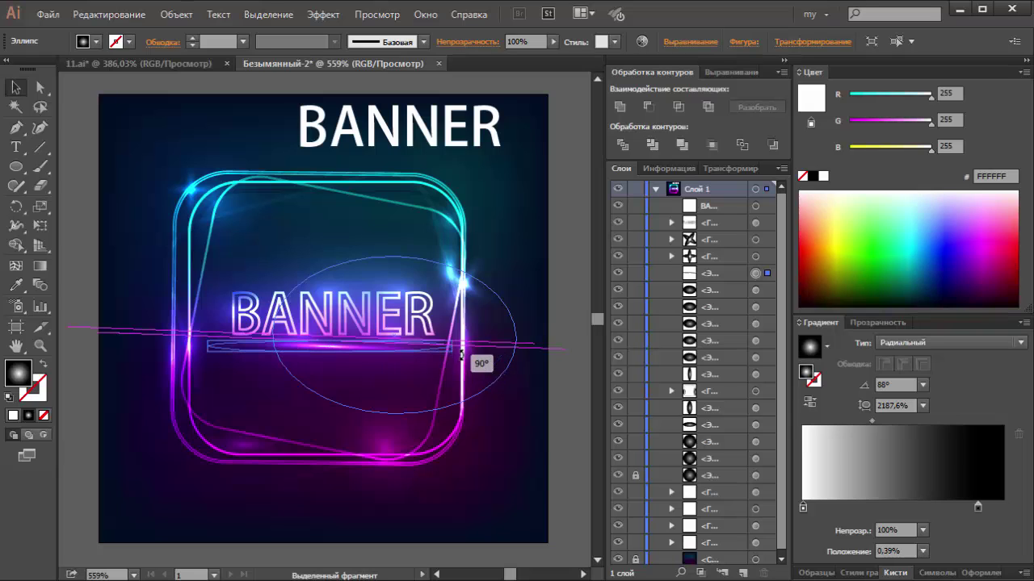
{"action": "left_click", "coordinate": [568, 315]}
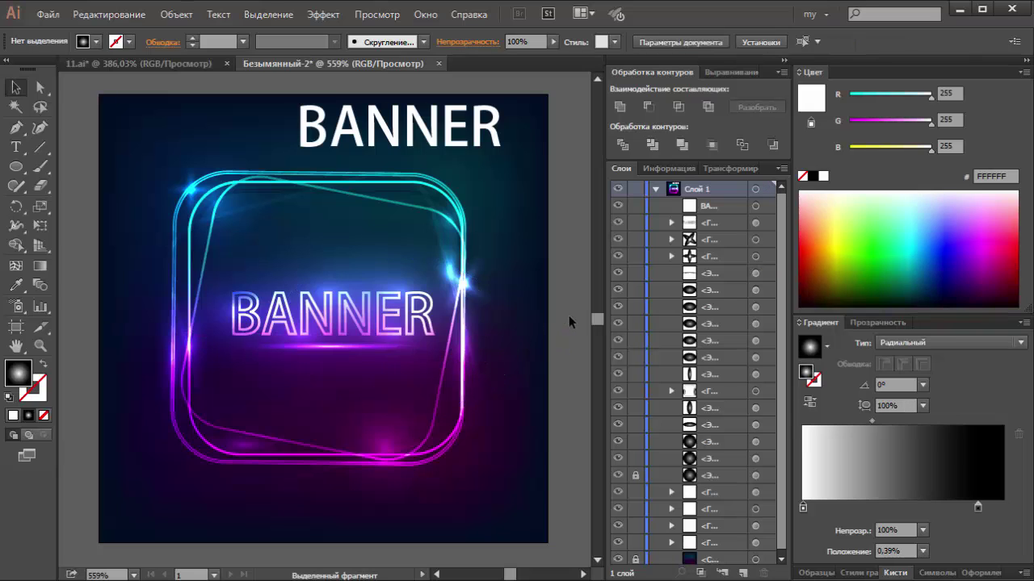
{"action": "scroll", "coordinate": [569, 315], "scroll_direction": "up", "scroll_amount": 1}
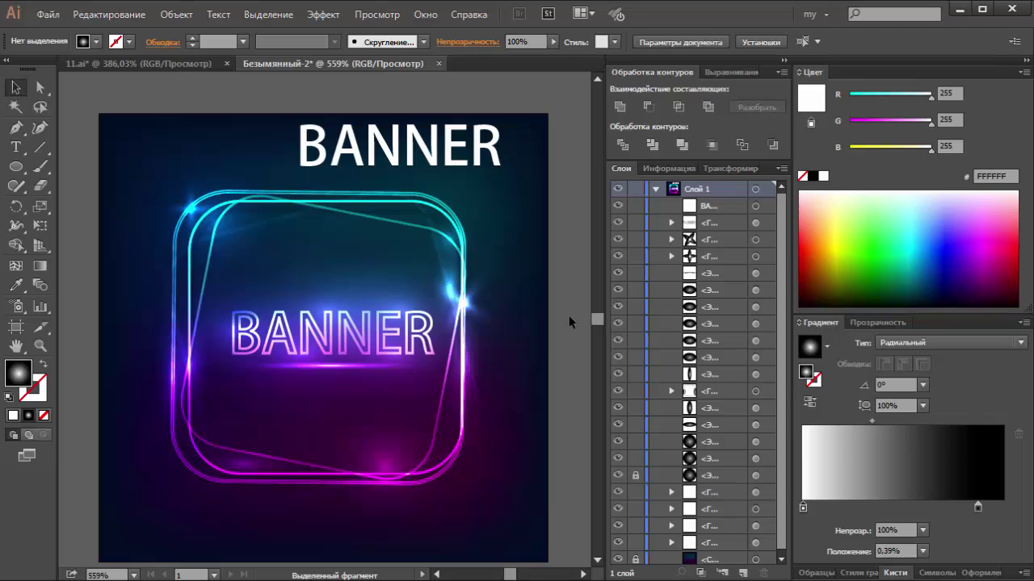
{"action": "scroll", "coordinate": [569, 315], "scroll_direction": "down", "scroll_amount": 1}
Retype the top text as VECTOR and scale it down
{"action": "left_click", "coordinate": [400, 128]}
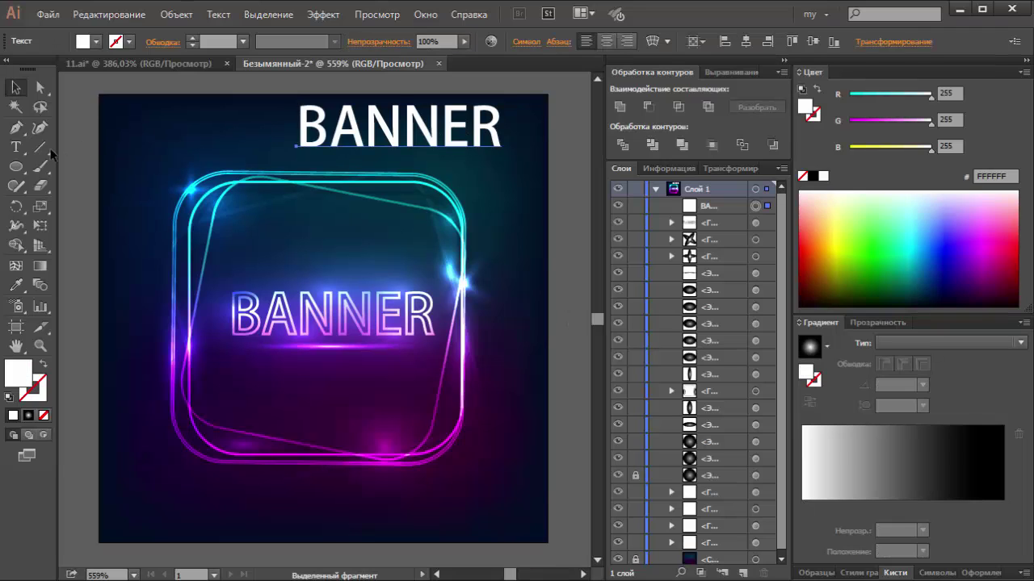
{"action": "key", "text": "t"}
{"action": "left_click_drag", "start_coordinate": [499, 130], "coordinate": [295, 132]}
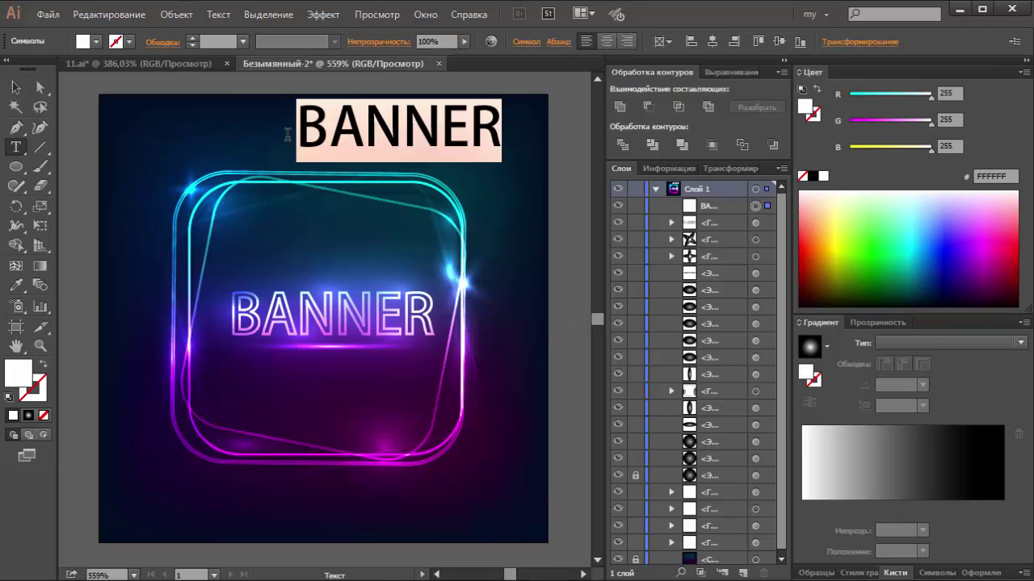
{"action": "type", "text": "VECTOR"}
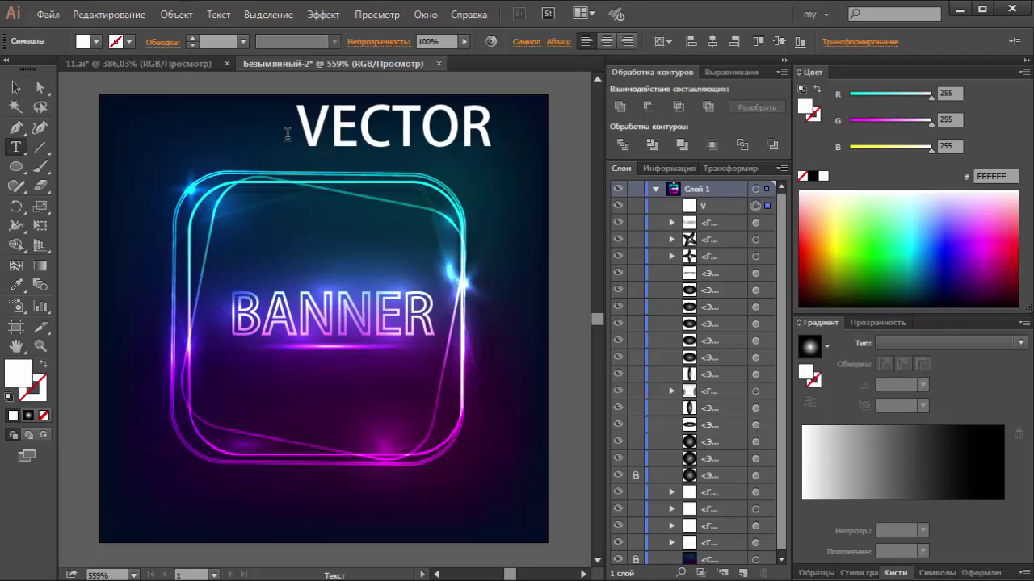
{"action": "key", "text": "Escape"}
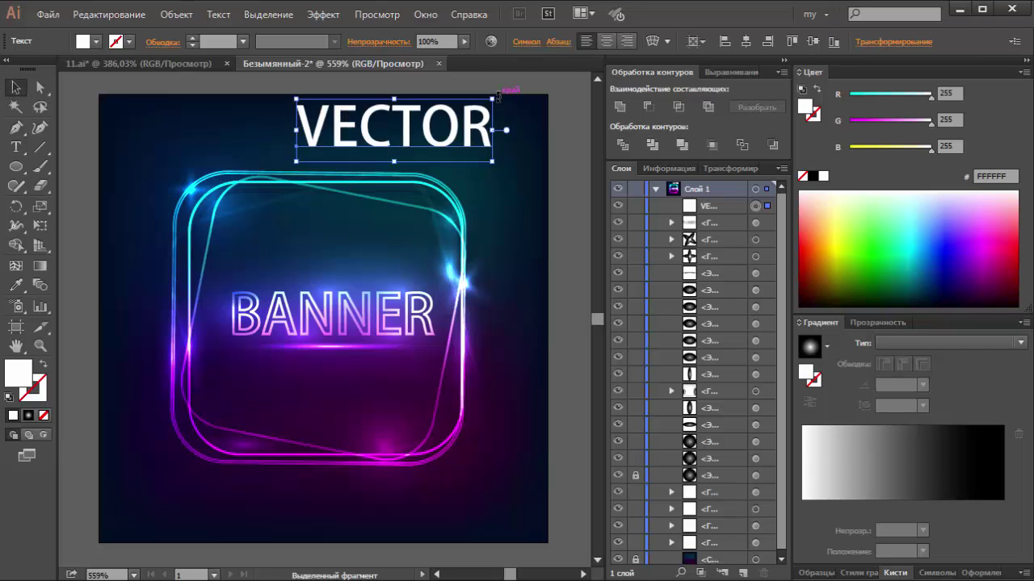
{"action": "left_click_drag", "start_coordinate": [496, 104], "coordinate": [376, 144]}
Expand VECTOR into outlines and move it below BANNER
{"action": "left_click", "coordinate": [176, 15]}
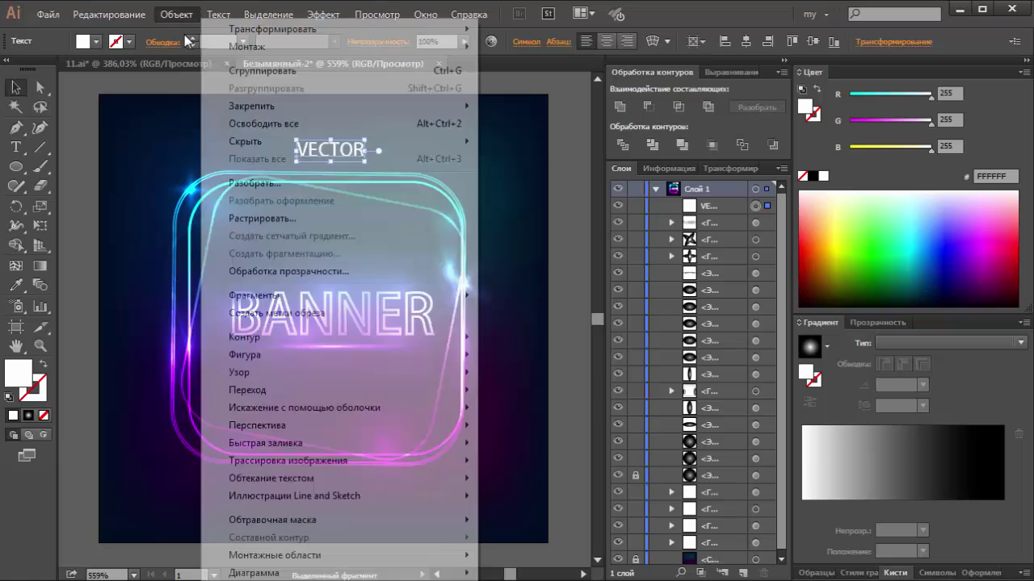
{"action": "left_click", "coordinate": [289, 178]}
{"action": "left_click", "coordinate": [537, 385]}
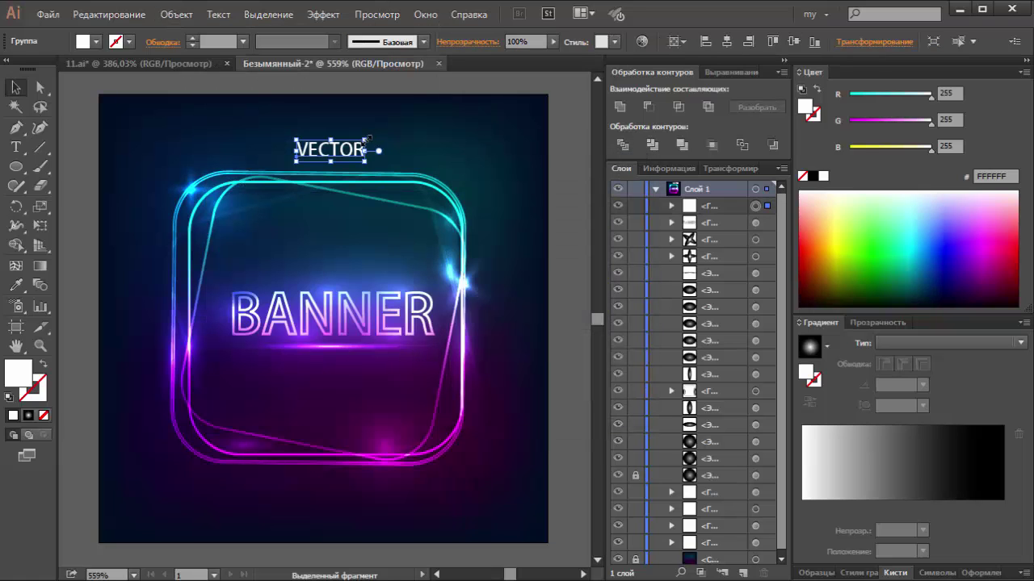
{"action": "mouse_move", "coordinate": [355, 160]}
{"action": "left_mouse_down"}
{"action": "mouse_move", "coordinate": [417, 368]}
{"action": "mouse_move", "coordinate": [428, 368]}
{"action": "left_mouse_up"}
{"action": "left_click", "coordinate": [572, 341]}
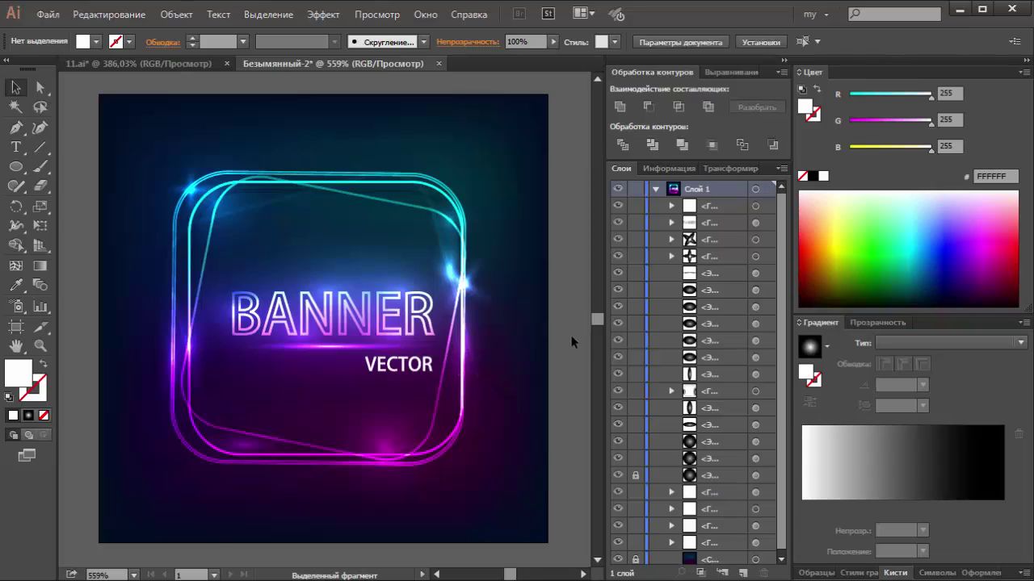